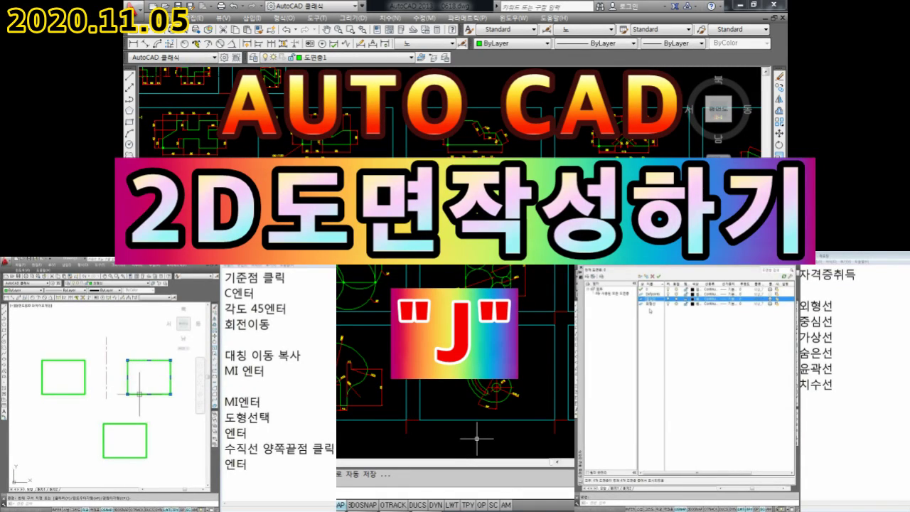
# - Type the heading 파일 followed by the lines 새로만들기 and 도면템플릿
pyautogui.write('파일')
pyautogui.press('Return')
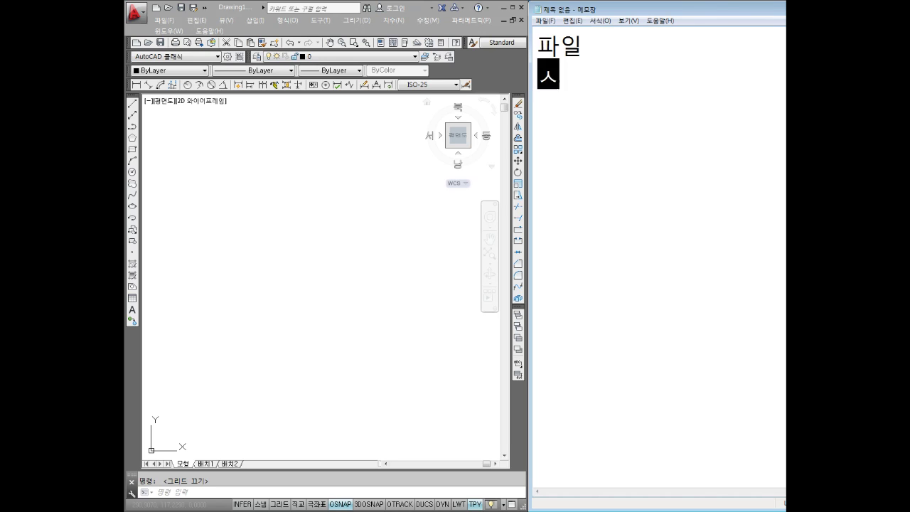
pyautogui.write('새로만들기')
pyautogui.press('Return')
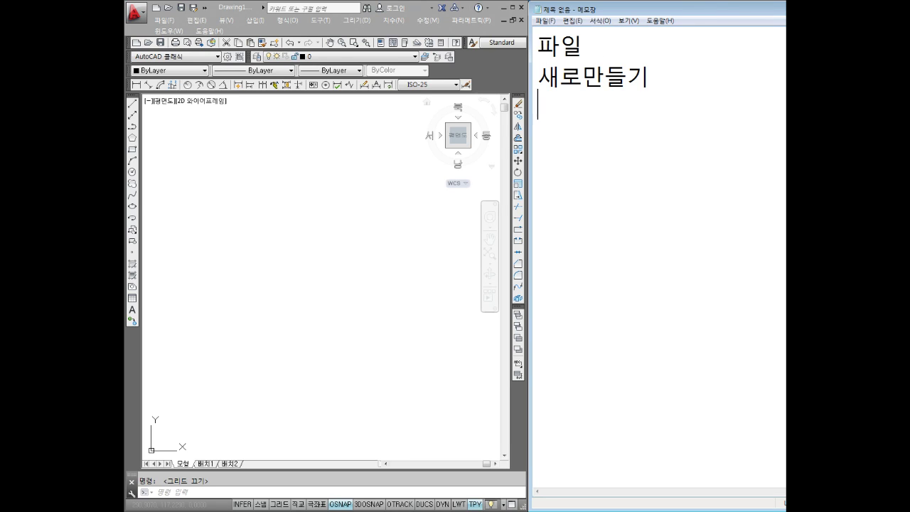
pyautogui.write('도면테')
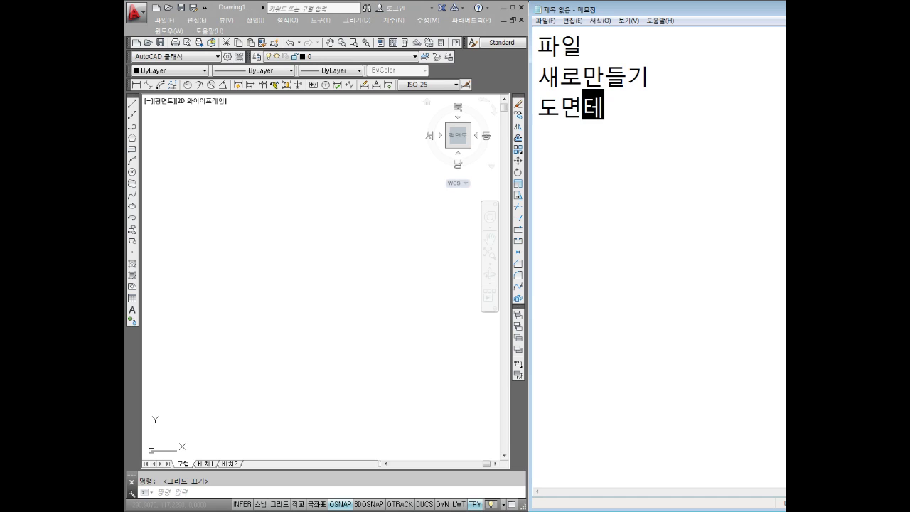
pyautogui.write('템플릿')
pyautogui.press('Return')
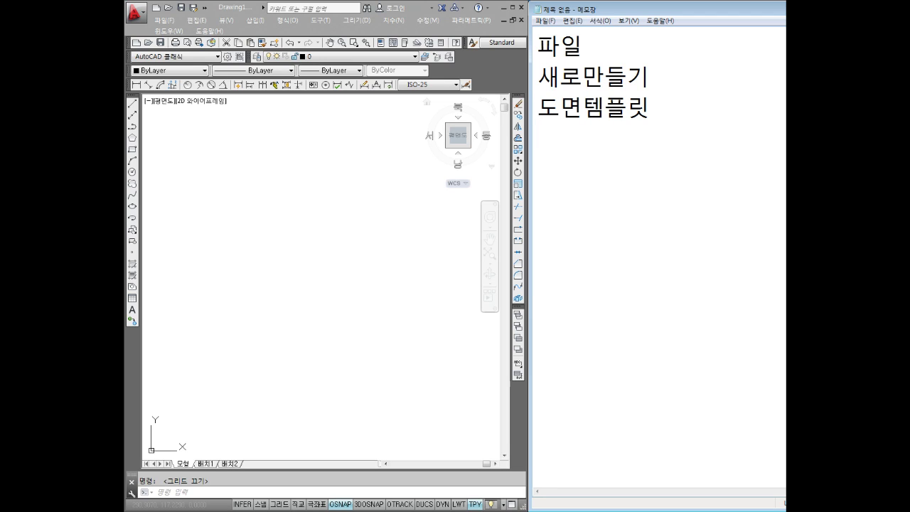
# - Add the line A3 불러온다 below them, fixing stray characters
pyautogui.write('a')
pyautogui.press('BackSpace')
pyautogui.write('ㅁ')
pyautogui.press('BackSpace')
pyautogui.write('a')
pyautogui.write('A')
pyautogui.press('Left')
pyautogui.press('BackSpace')
pyautogui.press('Right')
pyautogui.write('3 ')
pyautogui.write('부ㄹ러온ㄷ')
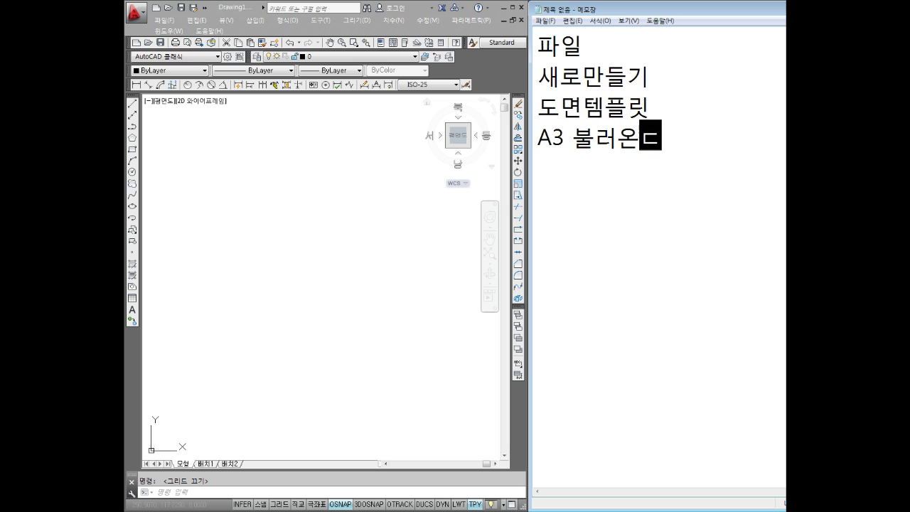
pyautogui.write('ㅏ')
pyautogui.press('Return')
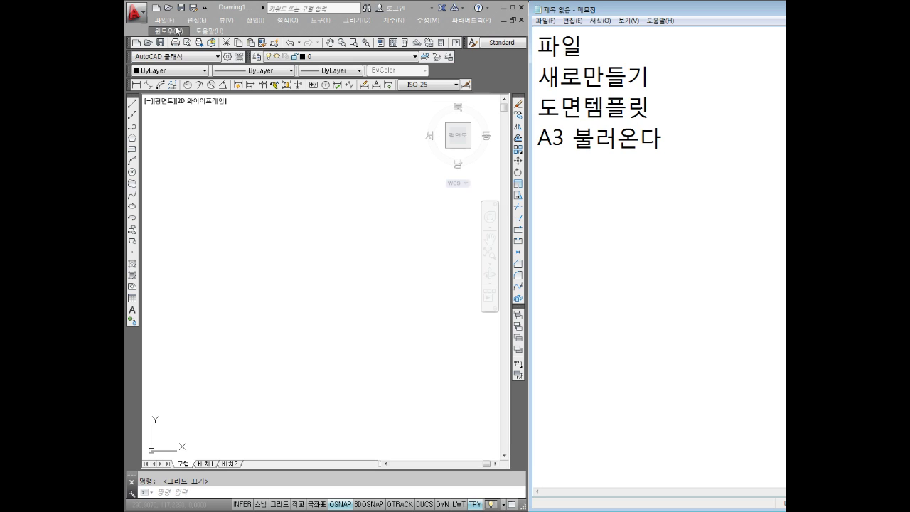
# - Create a new drawing from the A3 template
pyautogui.click(164, 20)
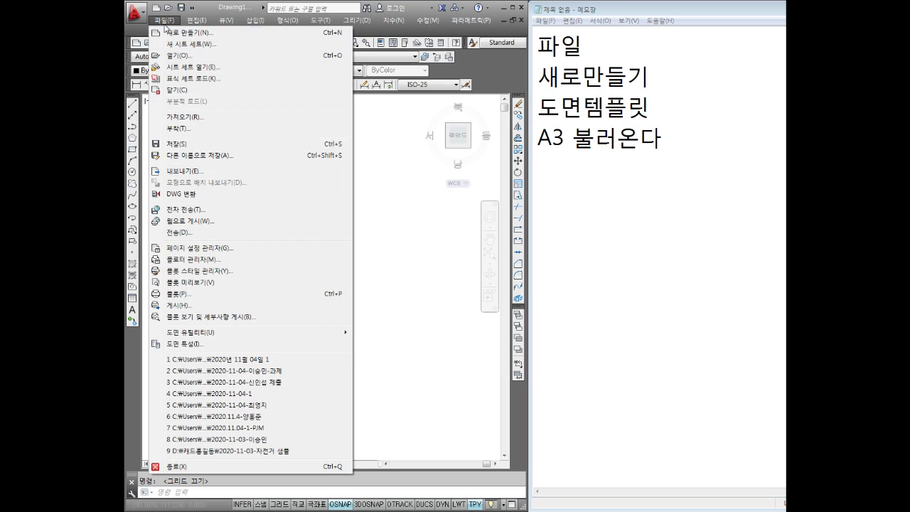
pyautogui.click(184, 30)
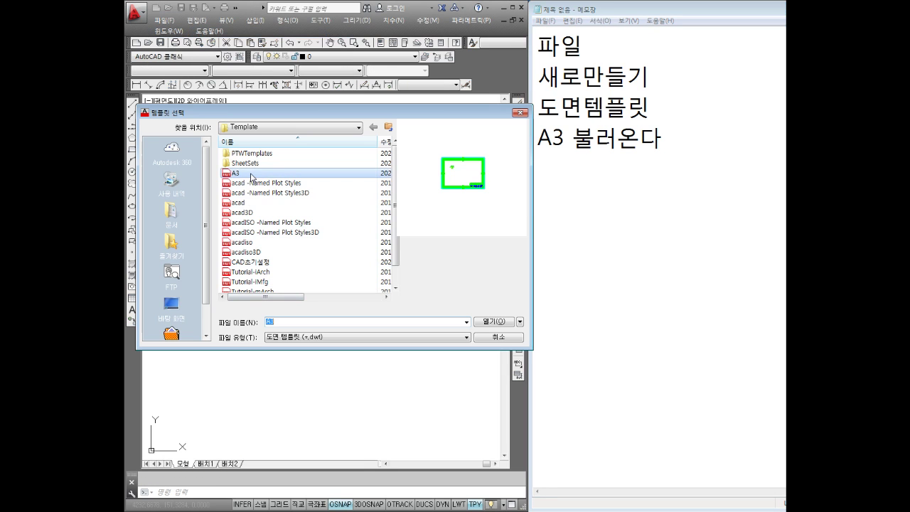
pyautogui.doubleClick(255, 172)
# - Zoom into the title block, frame the whole A3 border, then add a blank line in the notes
pyautogui.scroll(2, 332, 286)
pyautogui.scroll(2, 335, 288)
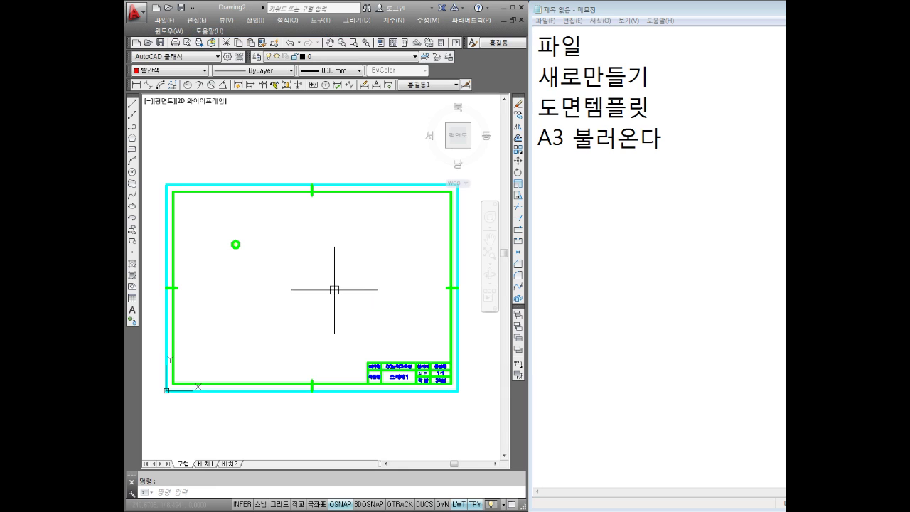
pyautogui.scroll(1, 398, 320)
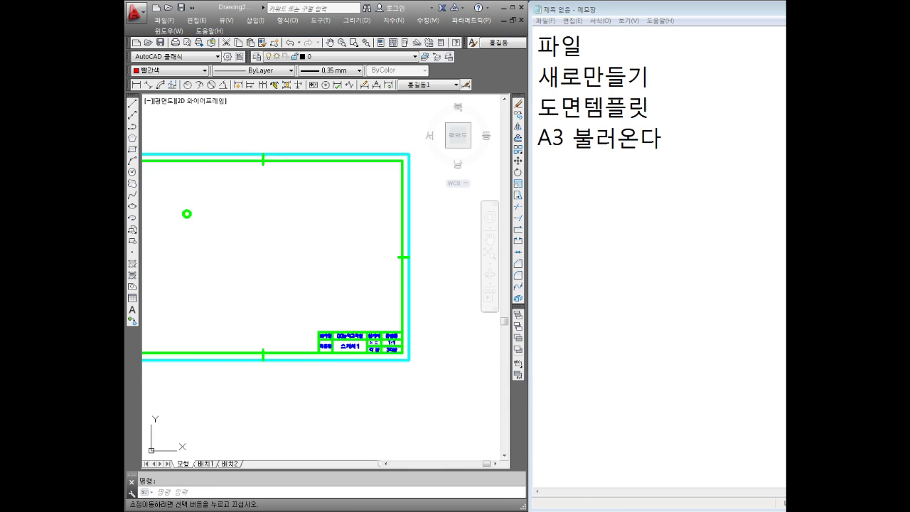
pyautogui.scroll(2, 401, 362)
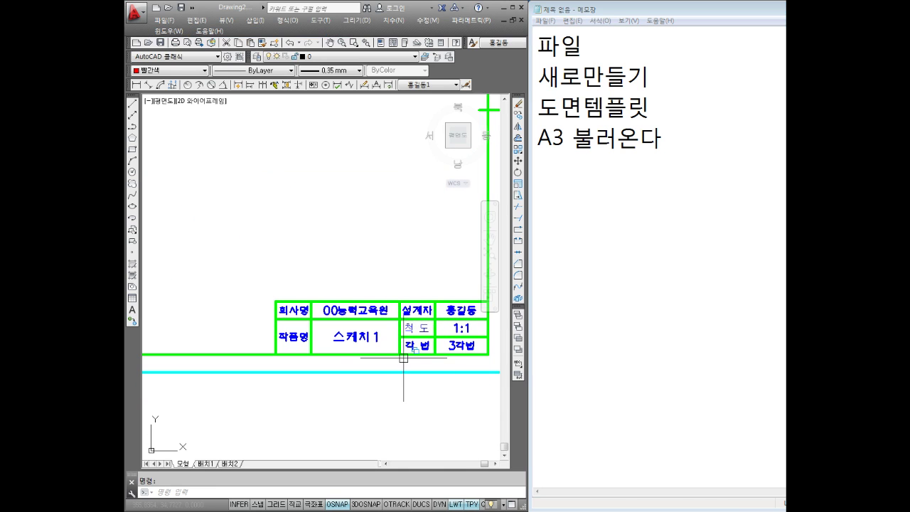
pyautogui.scroll(-2, 403, 358)
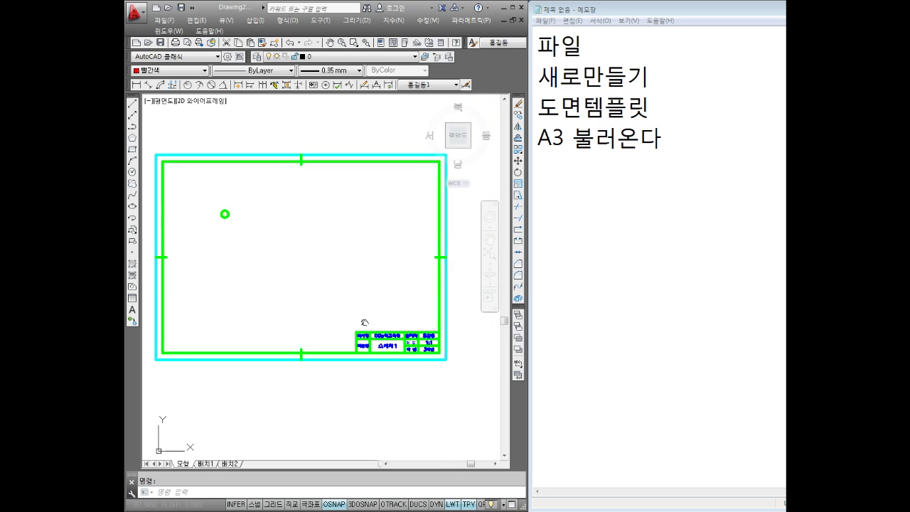
pyautogui.moveTo(334, 314)
pyautogui.mouseDown(button='middle')
pyautogui.moveTo(351, 317)
pyautogui.moveTo(352, 328)
pyautogui.mouseUp(button='middle')
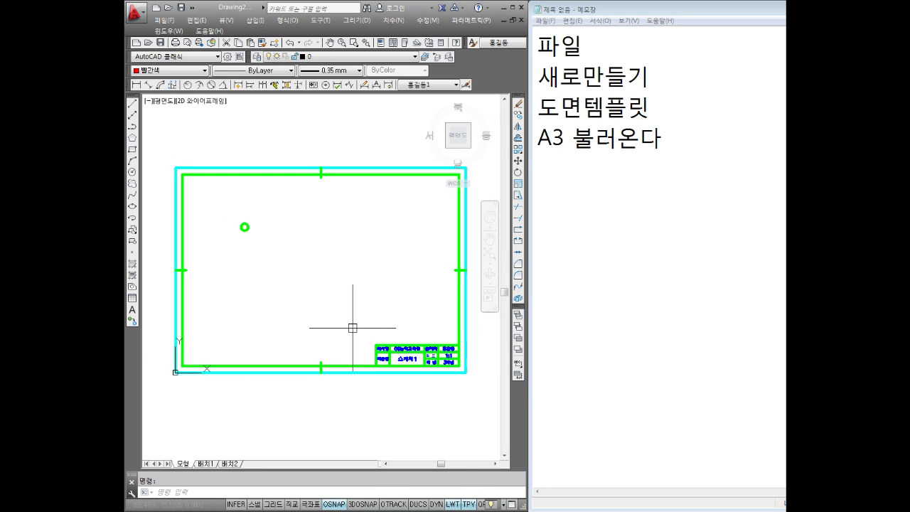
pyautogui.click(683, 137)
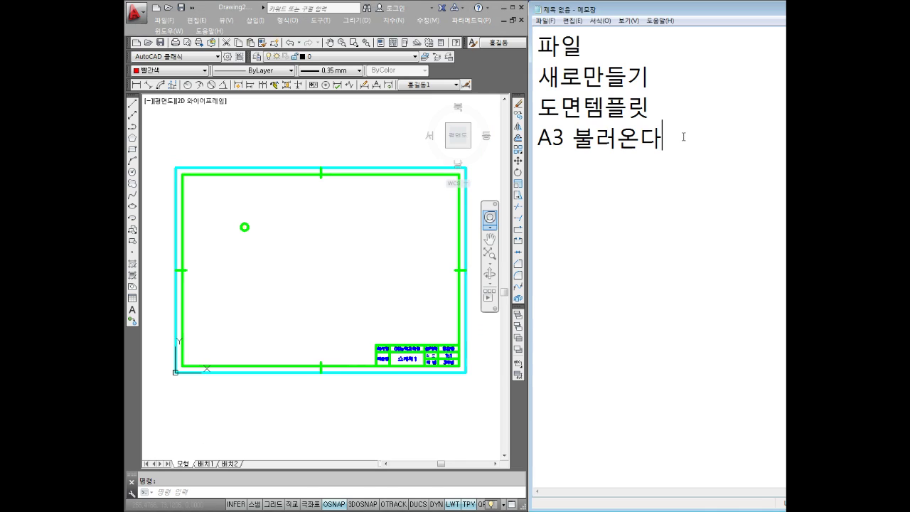
pyautogui.press('Return')
pyautogui.press('Return')
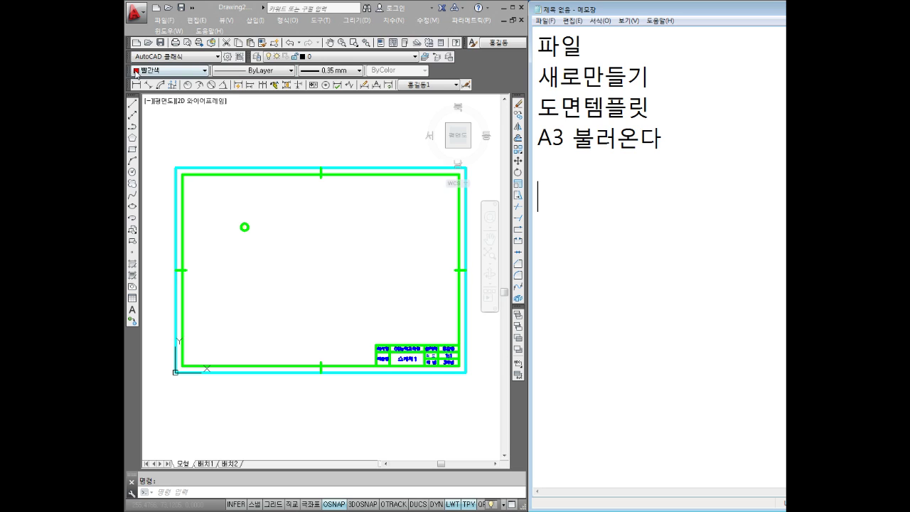
# - Set new-object properties to Green, CENTER linetype and 0.30 mm lineweight, then redock the Properties toolbar
pyautogui.click(222, 128)
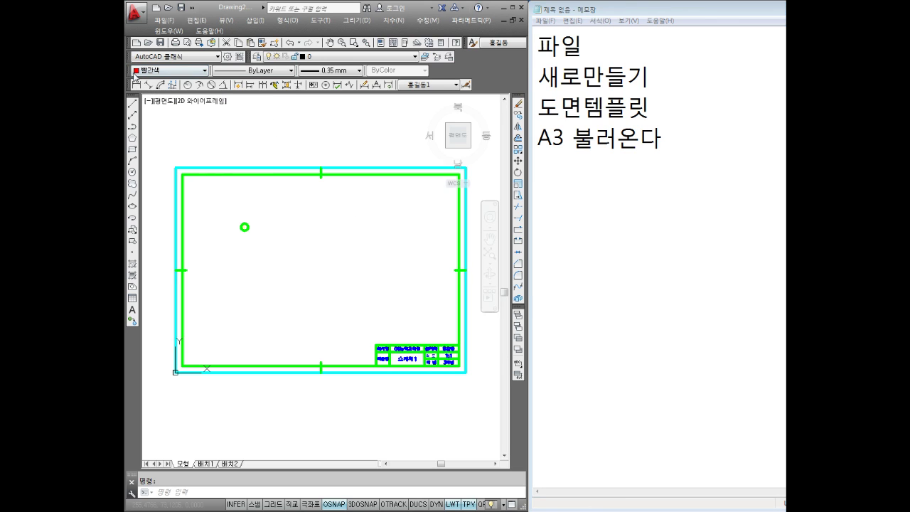
pyautogui.moveTo(134, 78)
pyautogui.mouseDown()
pyautogui.moveTo(262, 144)
pyautogui.moveTo(299, 134)
pyautogui.mouseUp()
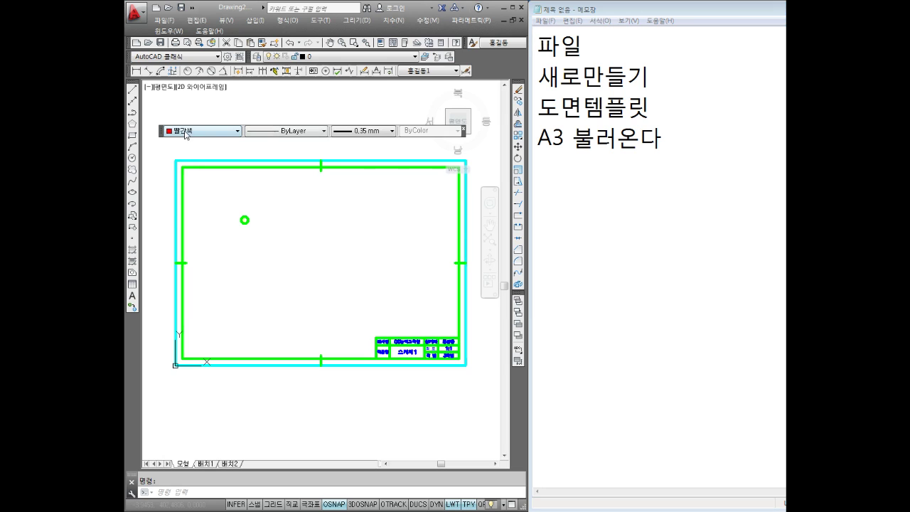
pyautogui.click(194, 131)
pyautogui.click(192, 175)
pyautogui.click(324, 131)
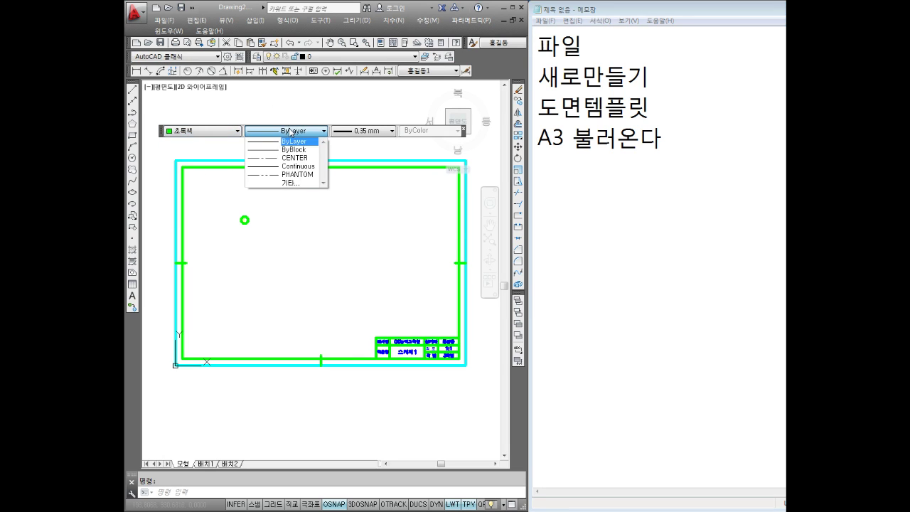
pyautogui.click(284, 168)
pyautogui.click(363, 133)
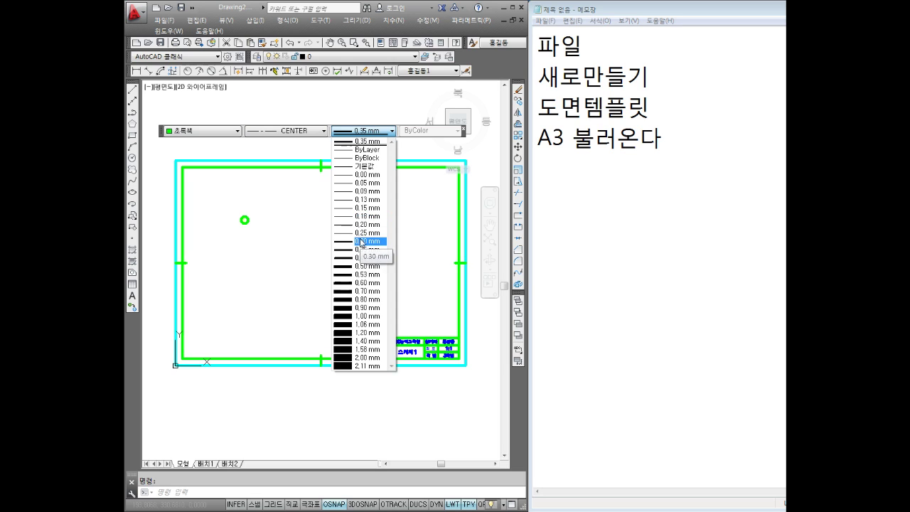
pyautogui.click(364, 241)
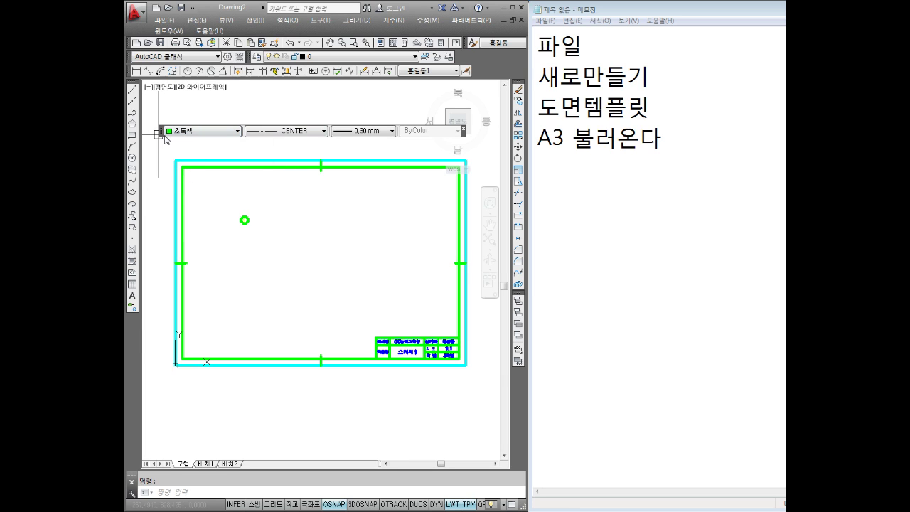
pyautogui.moveTo(162, 132); pyautogui.dragTo(136, 71)
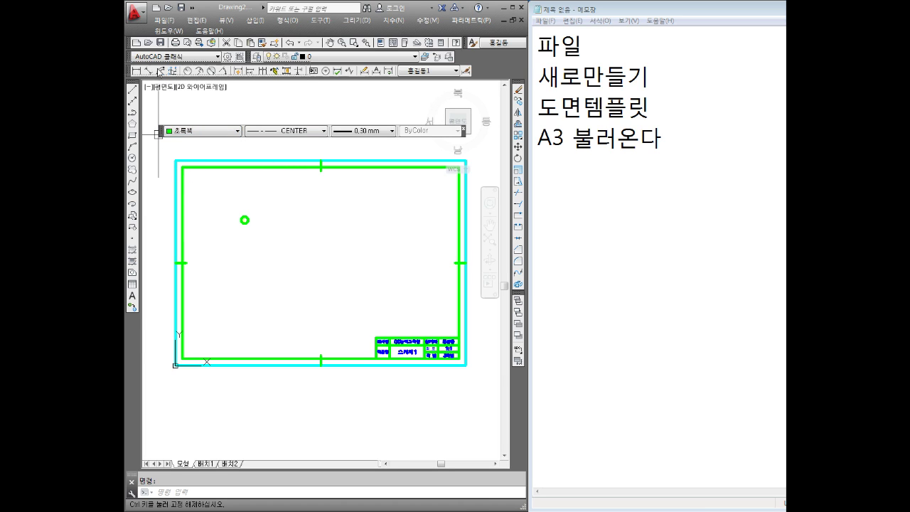
# - Type 도면층관리 and 레이어설정 on separate new lines in the notes
pyautogui.click(592, 188)
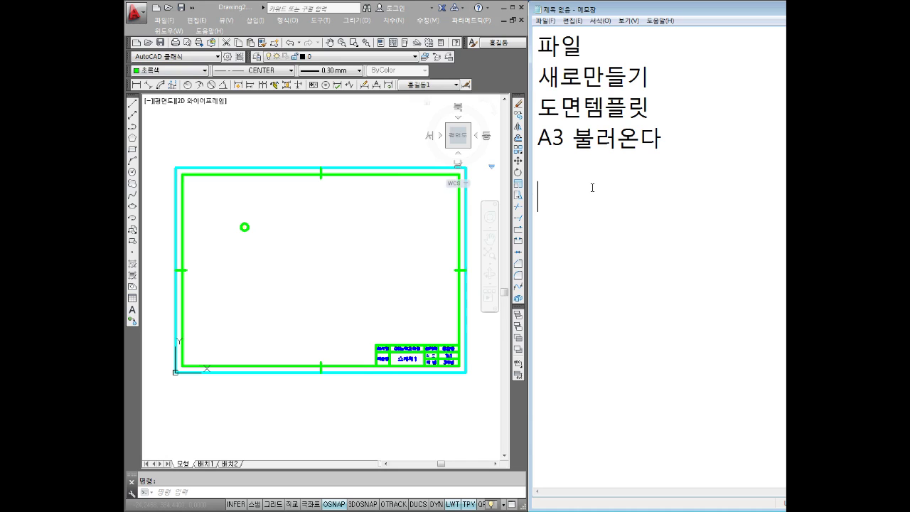
pyautogui.write('도면')
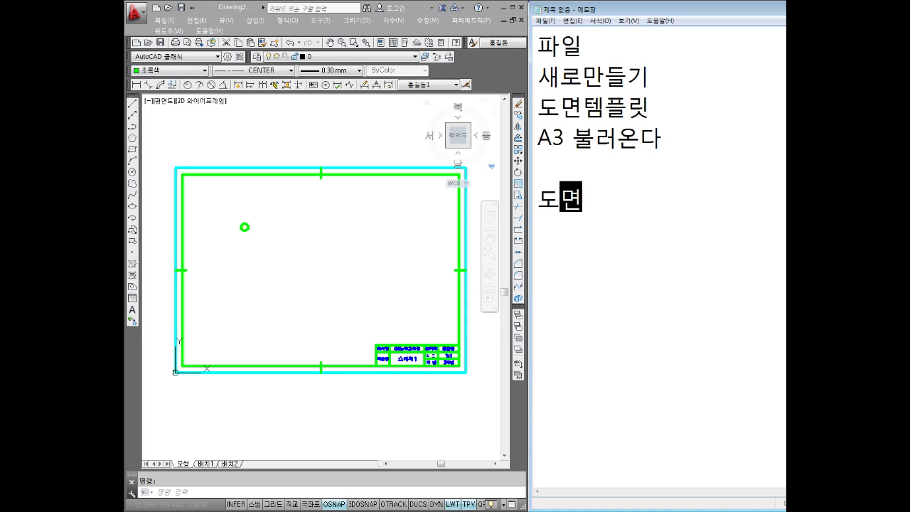
pyautogui.write('층관리')
pyautogui.press('Return')
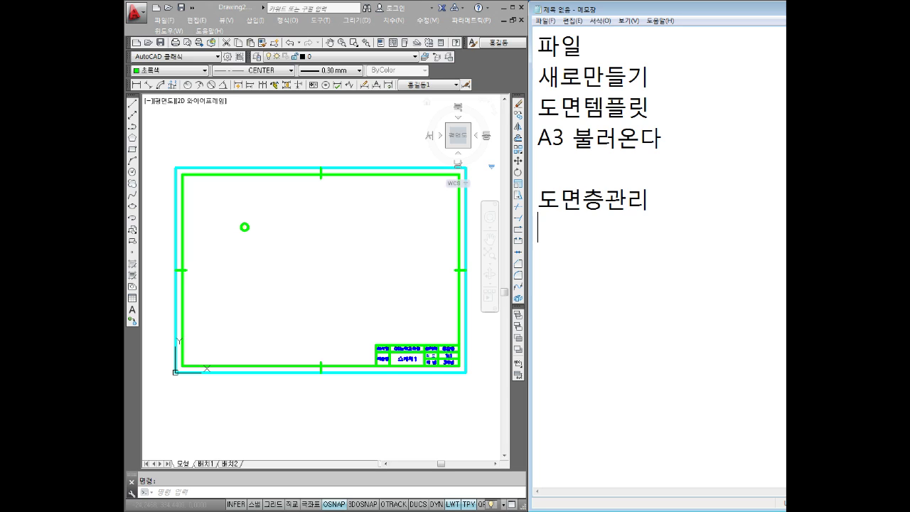
pyautogui.write('레이어')
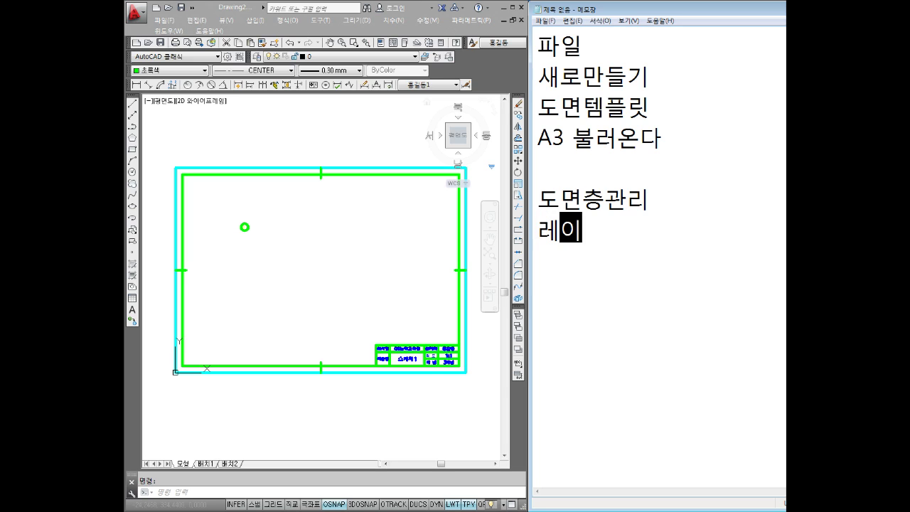
pyautogui.write('설정')
pyautogui.press('Return')
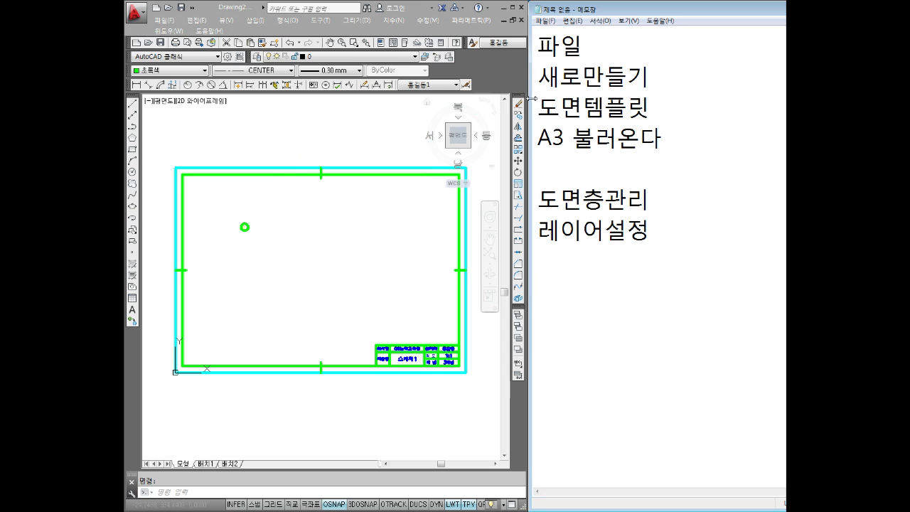
# - Narrow Notepad and dock the Layers toolbar into the top row beside the workspace dropdown
pyautogui.moveTo(534, 78); pyautogui.dragTo(566, 78)
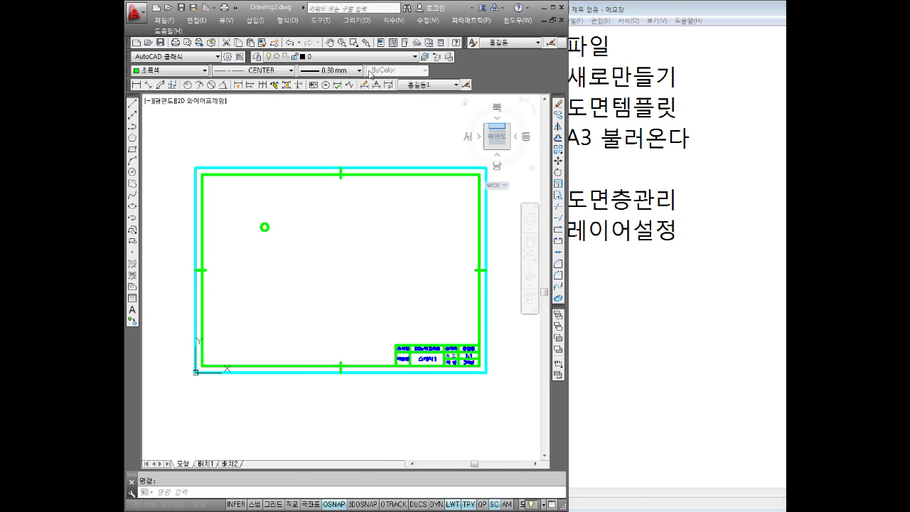
pyautogui.moveTo(248, 63); pyautogui.dragTo(131, 70)
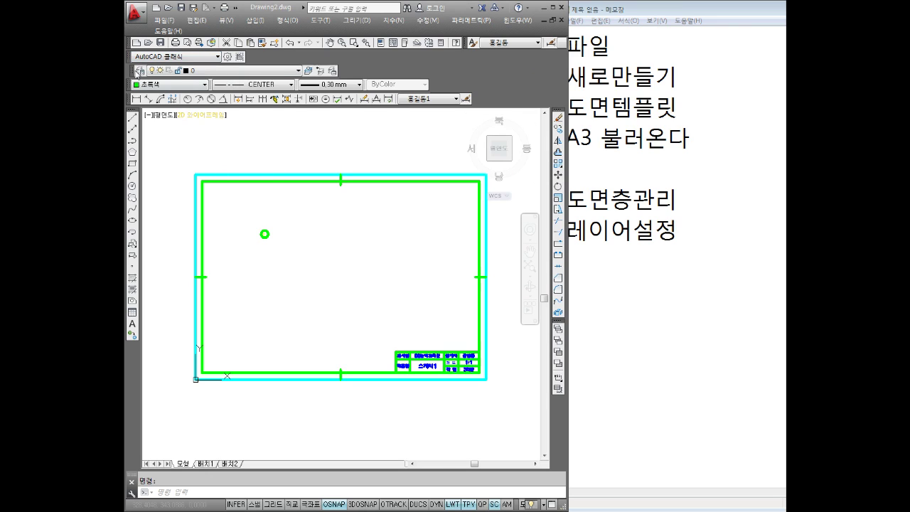
pyautogui.moveTo(135, 72)
pyautogui.mouseDown()
pyautogui.moveTo(134, 84)
pyautogui.moveTo(241, 128)
pyautogui.mouseUp()
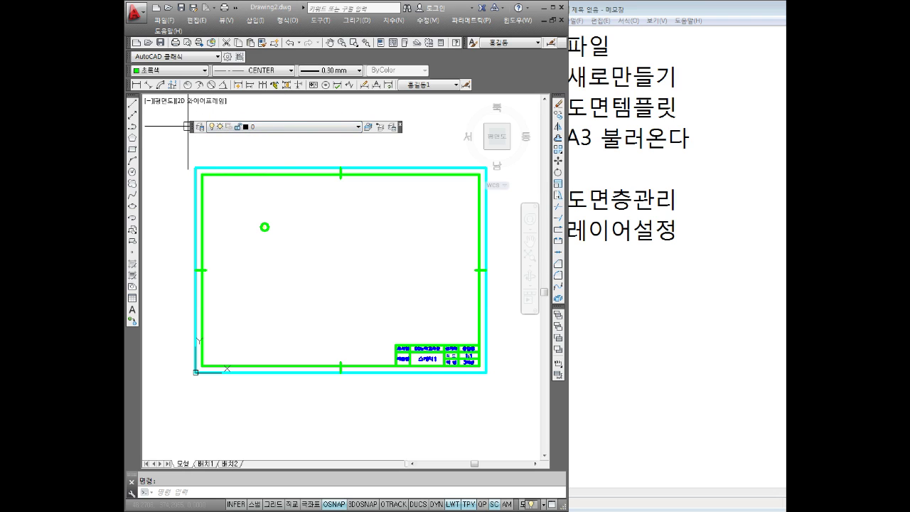
pyautogui.moveTo(192, 131); pyautogui.dragTo(229, 146)
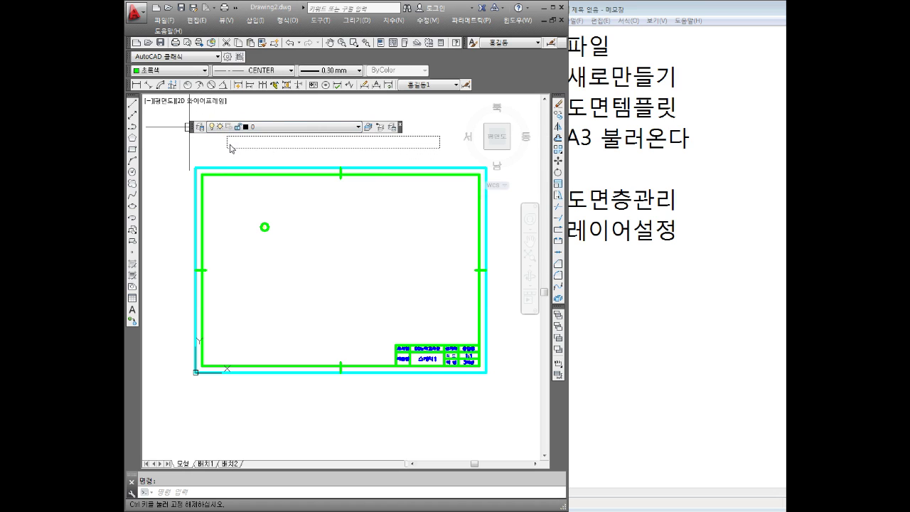
pyautogui.click(323, 142)
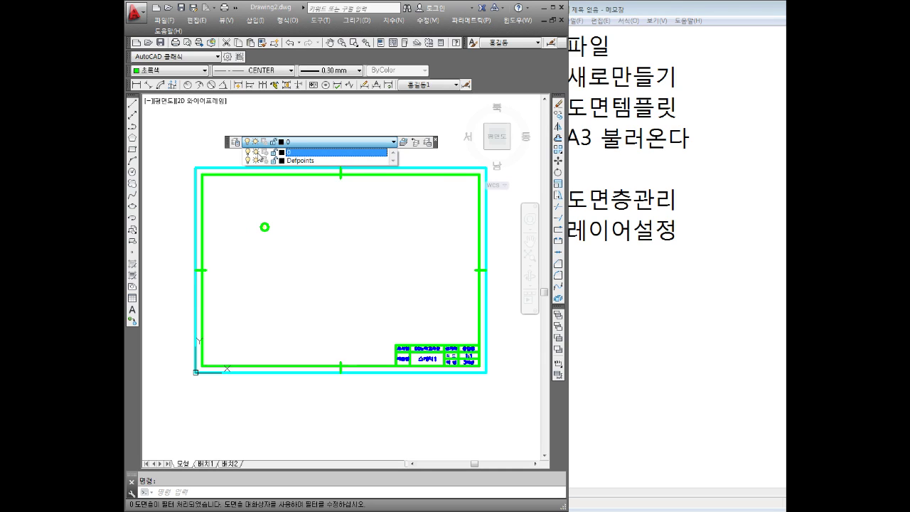
pyautogui.click(230, 148)
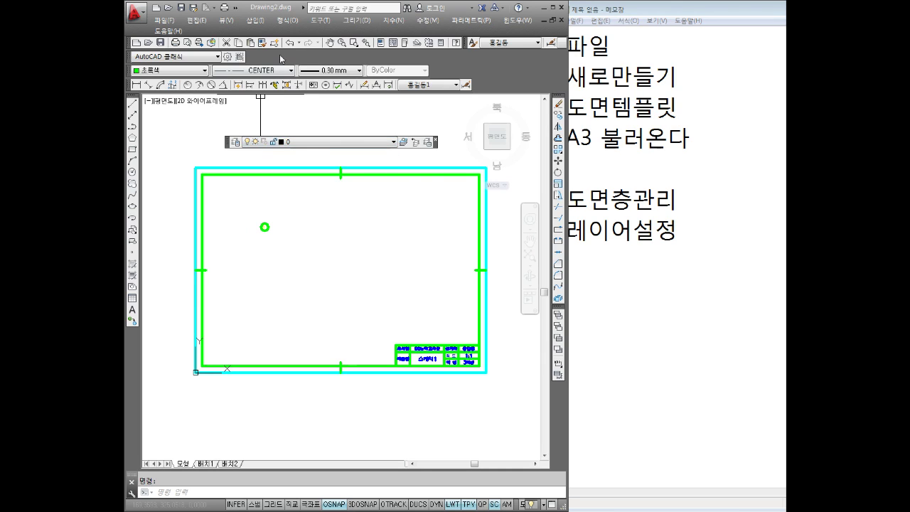
pyautogui.moveTo(229, 147); pyautogui.dragTo(257, 58)
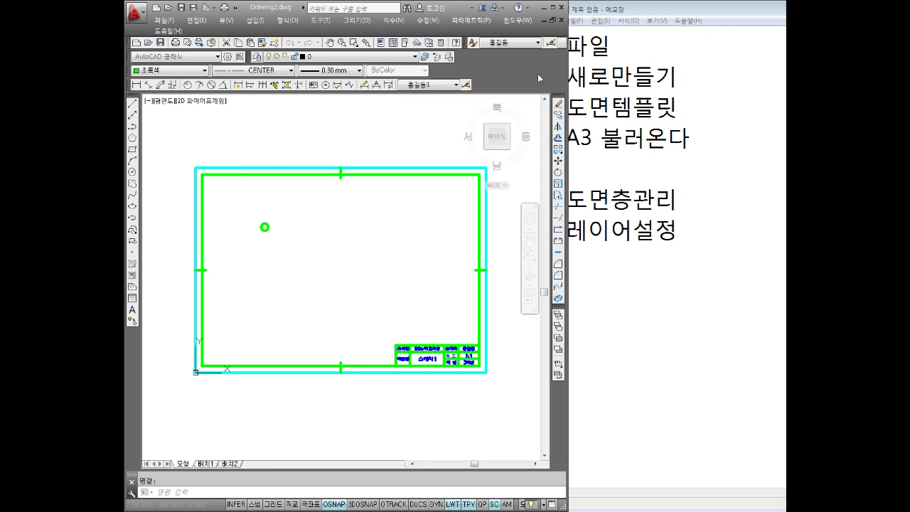
pyautogui.click(257, 56)
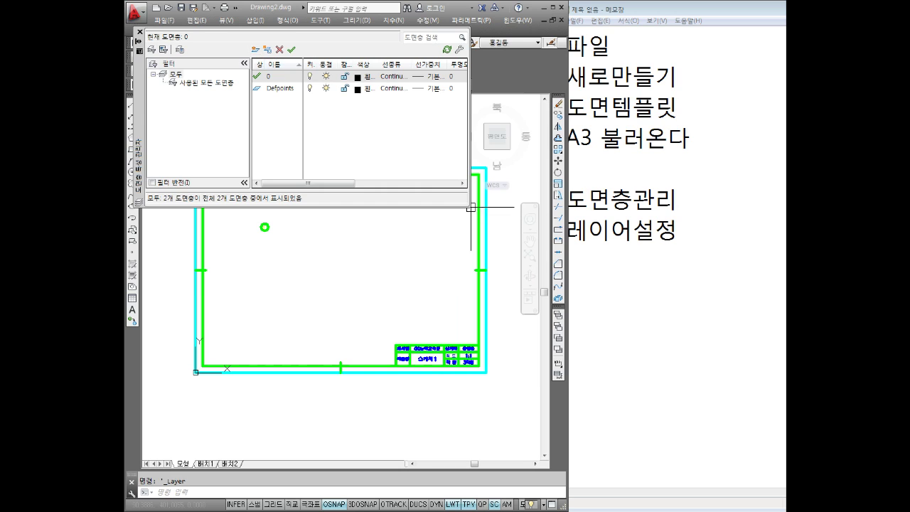
# - Enlarge the Layer Properties Manager, then narrow it so the notes stay visible
pyautogui.moveTo(468, 207)
pyautogui.mouseDown()
pyautogui.moveTo(647, 407)
pyautogui.moveTo(764, 455)
pyautogui.mouseUp()
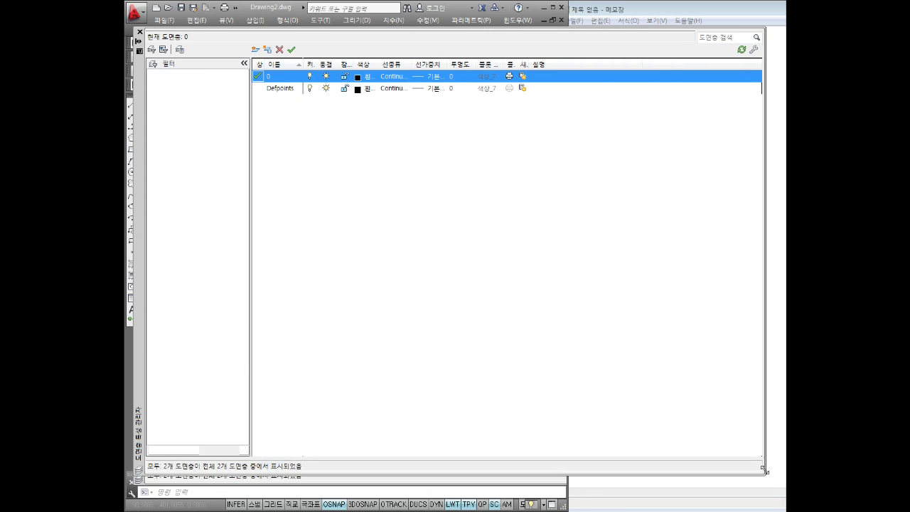
pyautogui.moveTo(765, 306)
pyautogui.mouseDown()
pyautogui.moveTo(568, 305)
pyautogui.moveTo(552, 283)
pyautogui.moveTo(565, 282)
pyautogui.mouseUp()
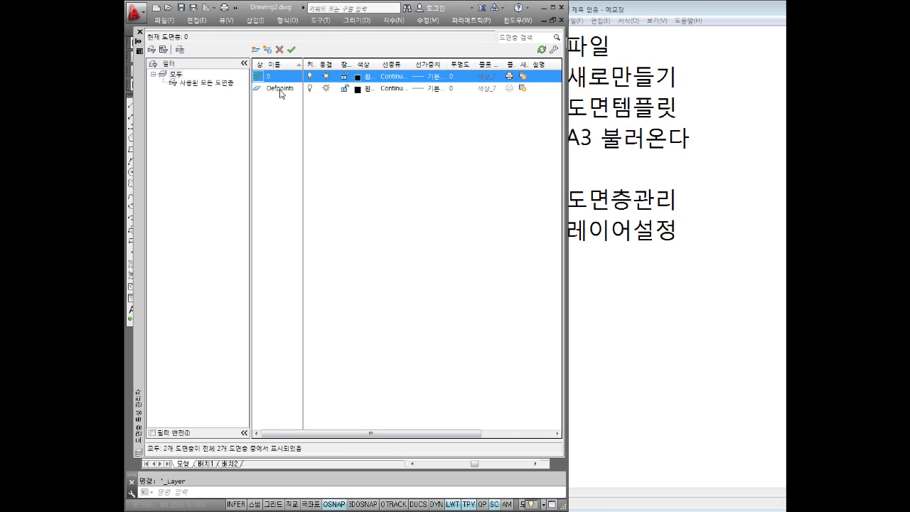
pyautogui.click(602, 223)
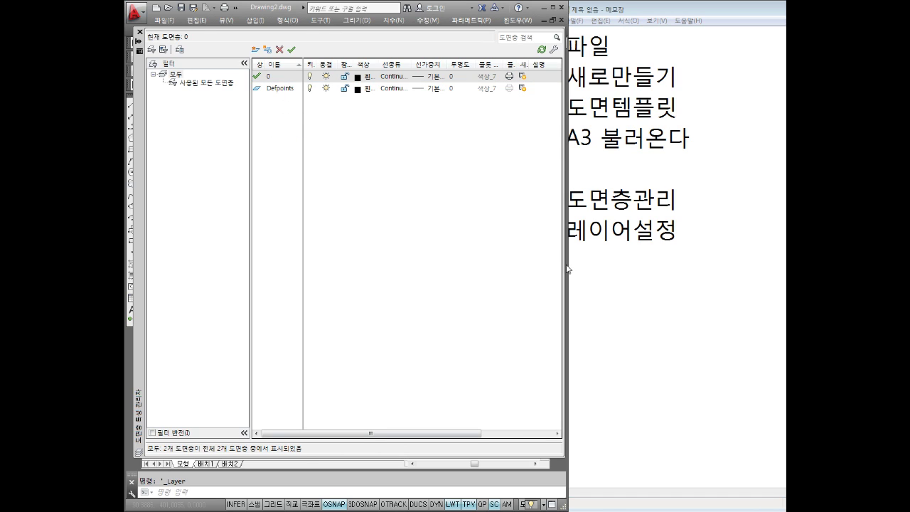
pyautogui.moveTo(565, 265); pyautogui.dragTo(560, 266)
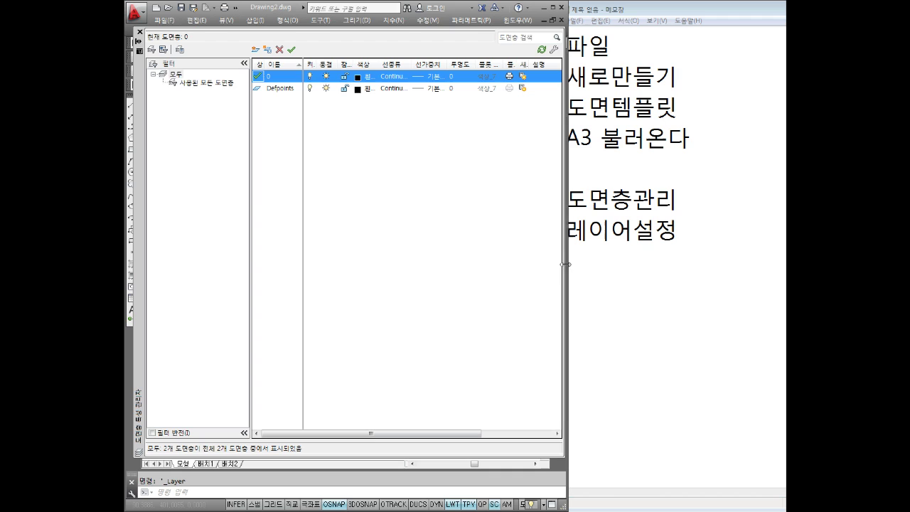
pyautogui.click(600, 275)
# - Type the numbered lines 1–4 followed by the lines A, B and C
pyautogui.write('1')
pyautogui.press('Return')
pyautogui.write('2')
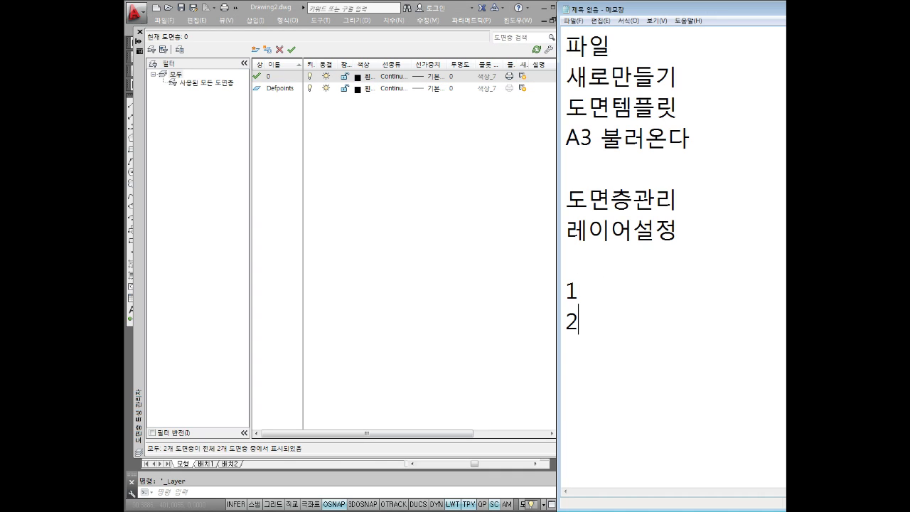
pyautogui.write('3')
pyautogui.press('Return')
pyautogui.write('4')
pyautogui.press('BackSpace')
pyautogui.press('BackSpace')
pyautogui.press('BackSpace')
pyautogui.press('Return')
pyautogui.write('3 ')
pyautogui.write('4')
pyautogui.press('BackSpace')
pyautogui.press('BackSpace')
pyautogui.press('Return')
pyautogui.write('4')
pyautogui.press('Return')
pyautogui.write('ㅁ')
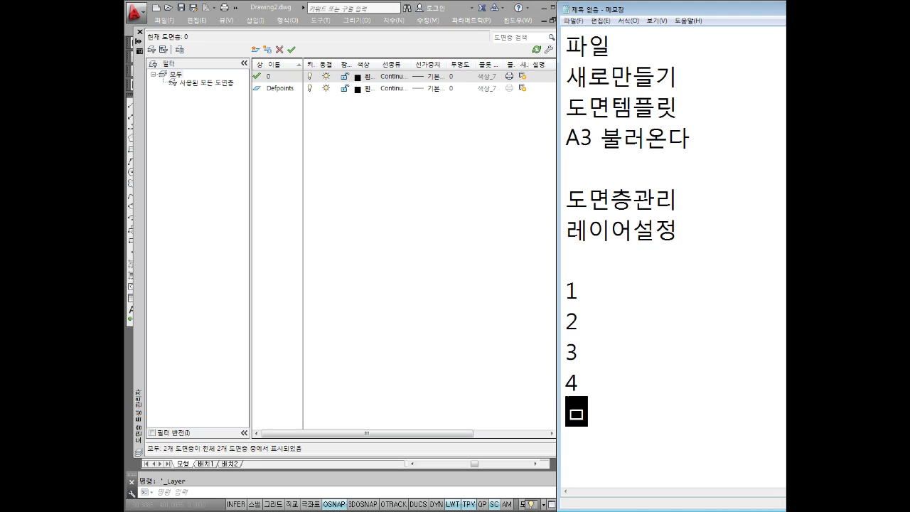
pyautogui.press('Hangul')
pyautogui.press('BackSpace')
pyautogui.write('A')
pyautogui.press('Return')
pyautogui.write('B')
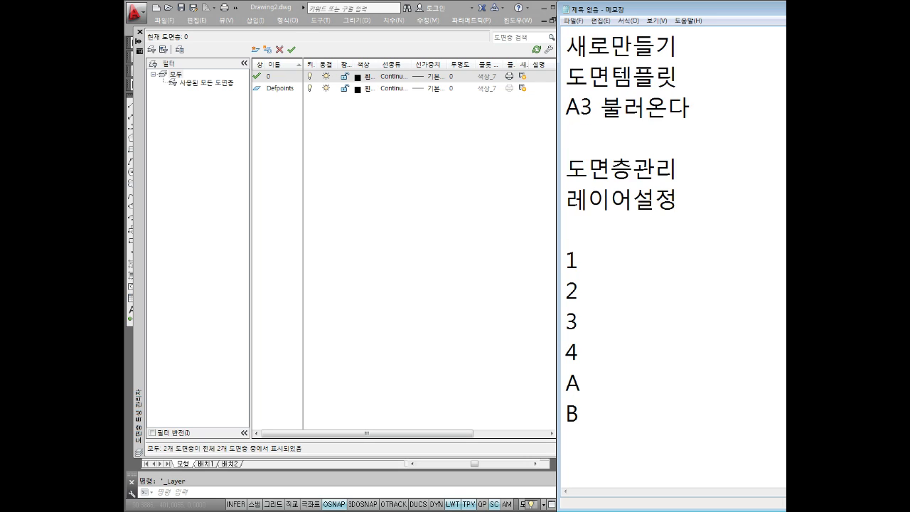
pyautogui.press('Return')
pyautogui.write('C')
pyautogui.press('Return')
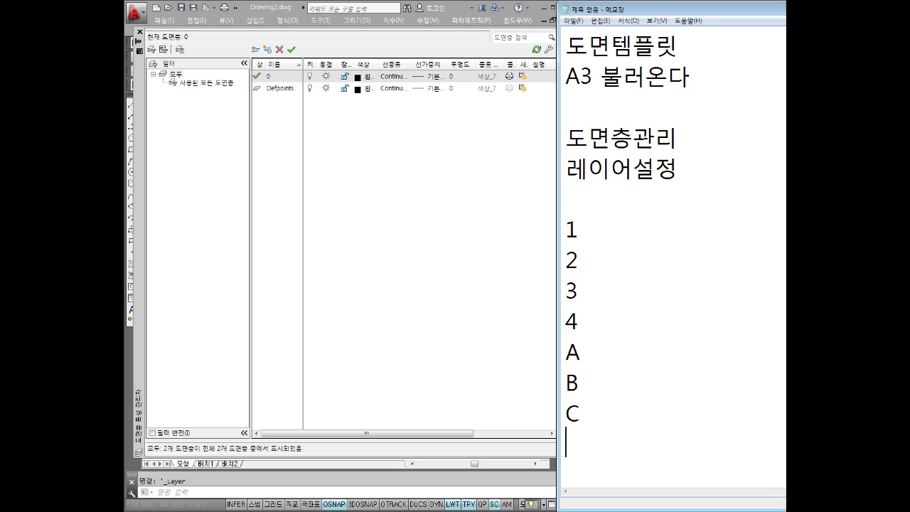
# - Add the heading 자격증취득 with blank lines below it
pyautogui.write('W')
pyautogui.press('BackSpace')
pyautogui.write('자')
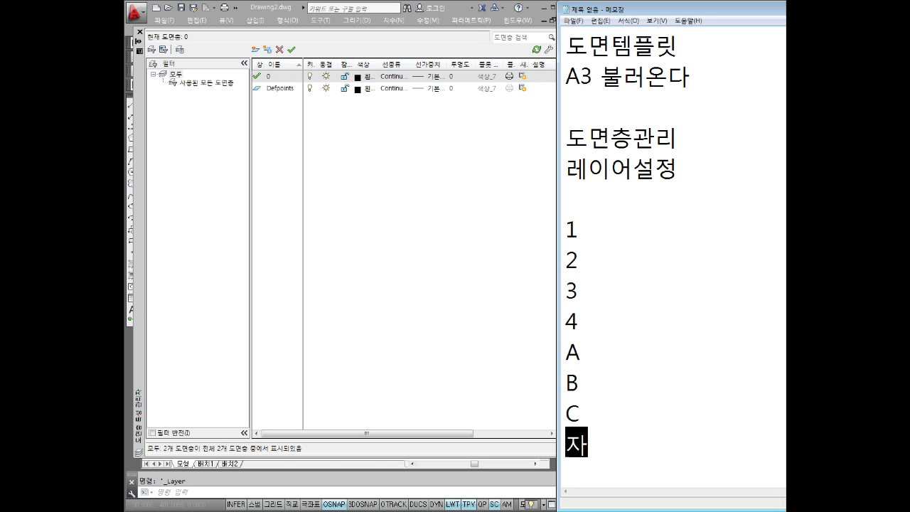
pyautogui.write('격ㅇㅡ')
pyautogui.press('BackSpace')
pyautogui.press('BackSpace')
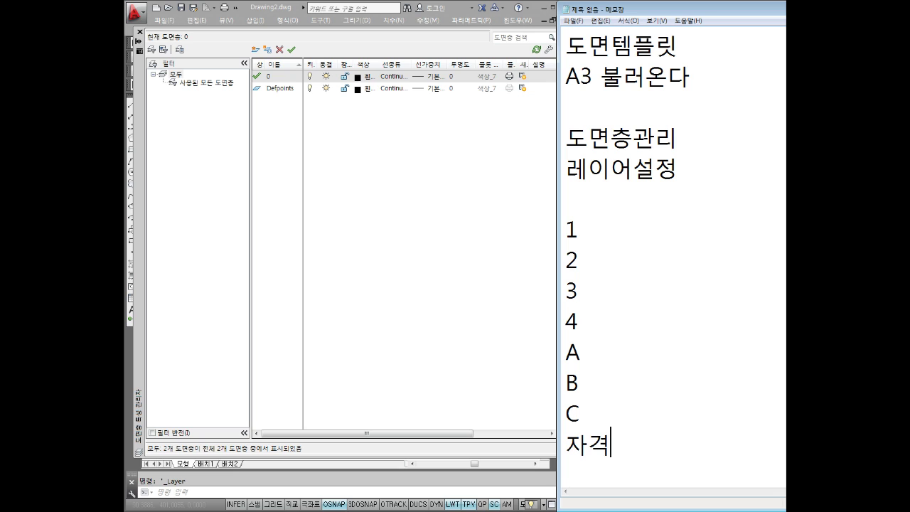
pyautogui.write('증취드ㄱ')
pyautogui.press('Return')
pyautogui.press('Return')
pyautogui.press('Return')
pyautogui.press('Return')
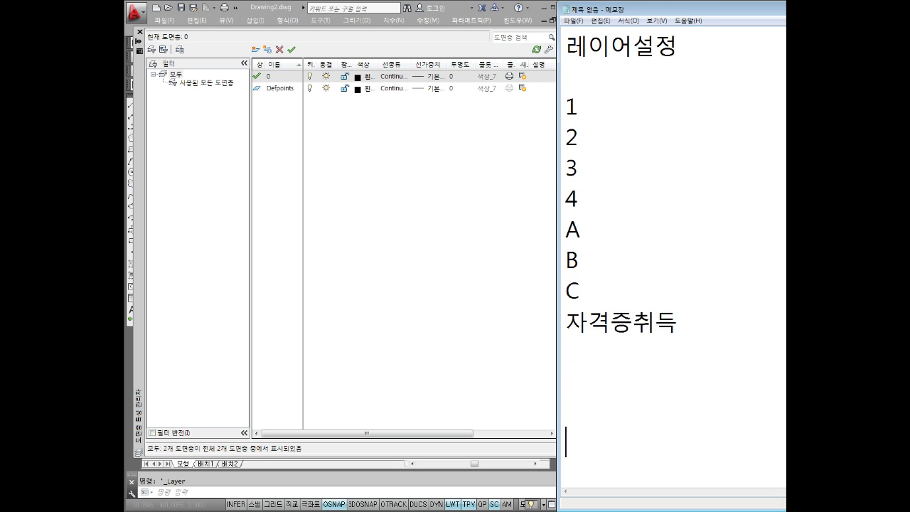
pyautogui.press('Return')
pyautogui.press('Return')
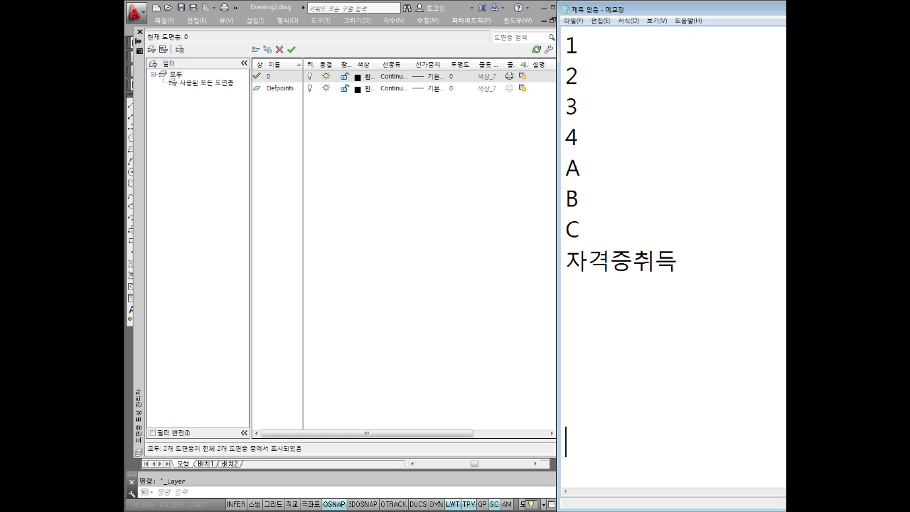
pyautogui.press('Up')
pyautogui.press('Up')
pyautogui.press('Up')
pyautogui.press('Up')
pyautogui.press('Down')
pyautogui.press('Down')
pyautogui.press('Down')
pyautogui.press('Down')
pyautogui.press('Down')
pyautogui.press('Down')
pyautogui.press('Down')
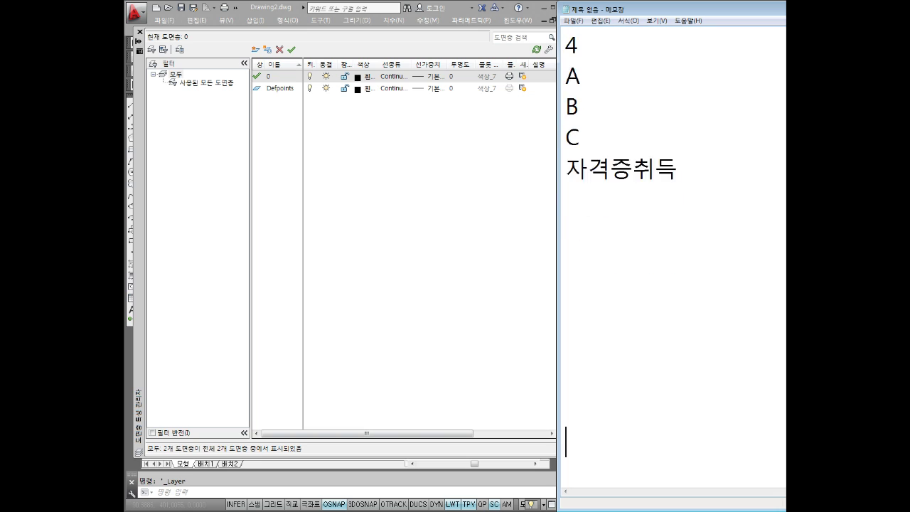
pyautogui.press('Down')
pyautogui.press('Down')
pyautogui.press('Down')
pyautogui.press('Down')
pyautogui.press('Up')
pyautogui.press('Up')
pyautogui.press('Up')
pyautogui.press('Up')
pyautogui.press('Up')
pyautogui.press('Up')
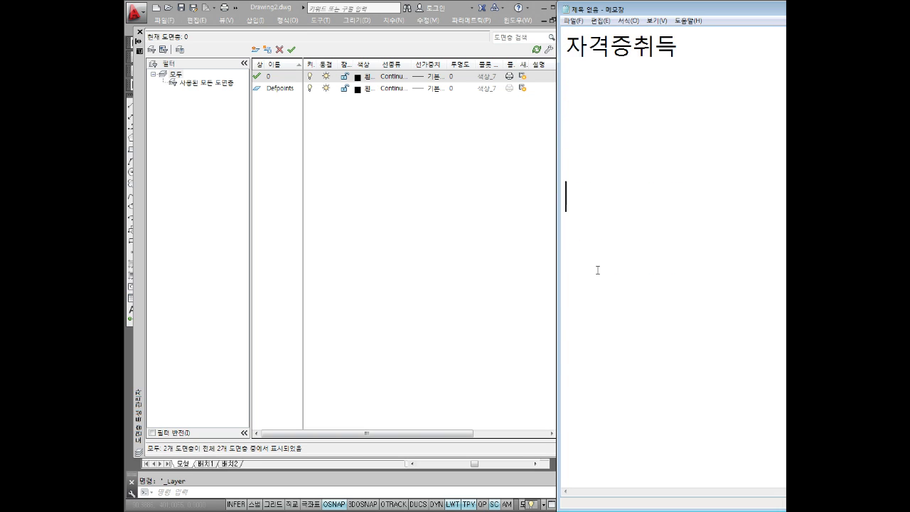
pyautogui.press('Up')
pyautogui.press('Up')
pyautogui.press('Up')
# - List the line types 외형선, 중심선, 가상선, 숨은선, 윤곽선 and 치수선 under it
pyautogui.write('외형')
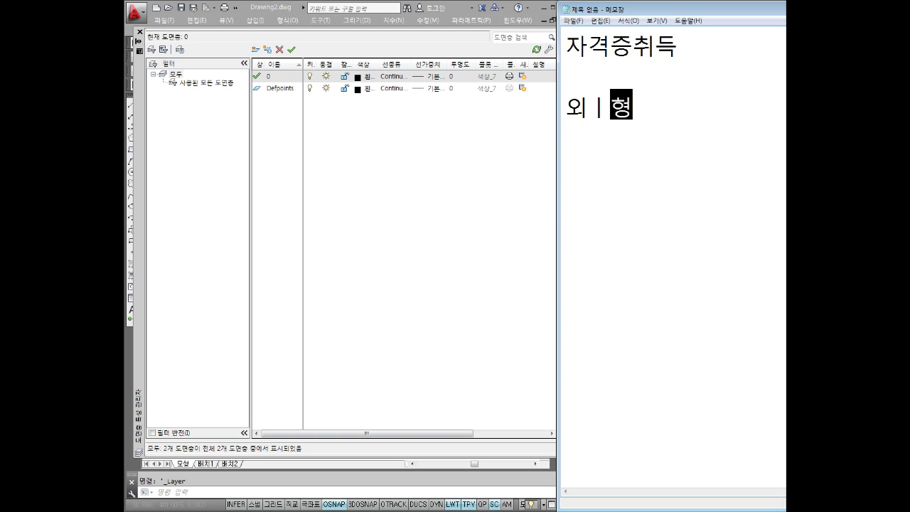
pyautogui.write('선')
pyautogui.press('Return')
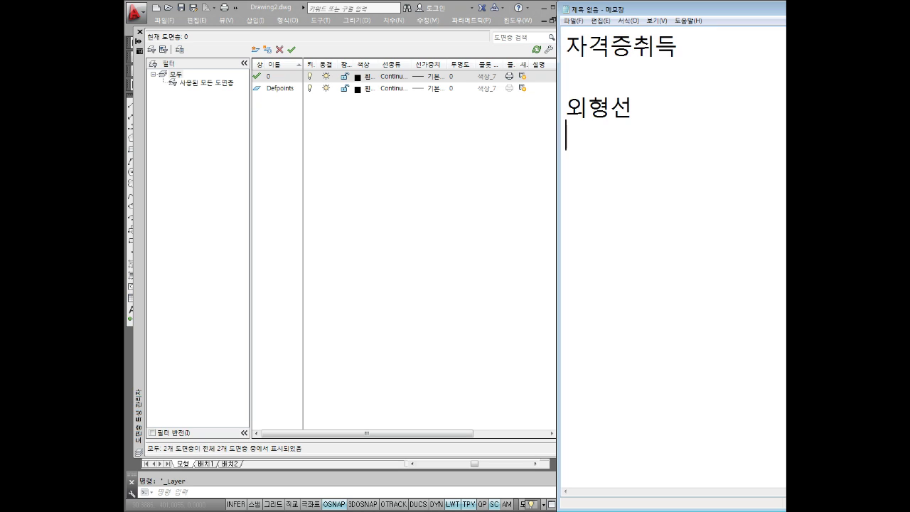
pyautogui.write('중심')
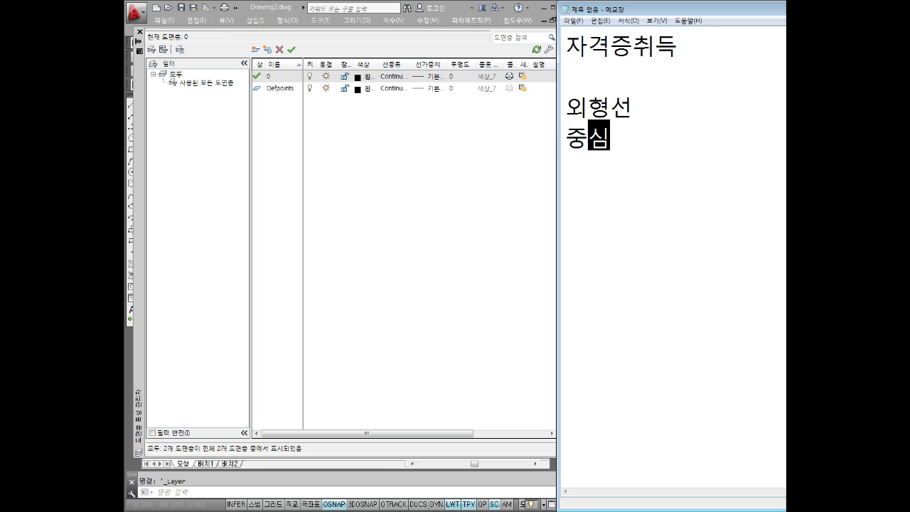
pyautogui.write('선')
pyautogui.press('Return')
pyautogui.write('상')
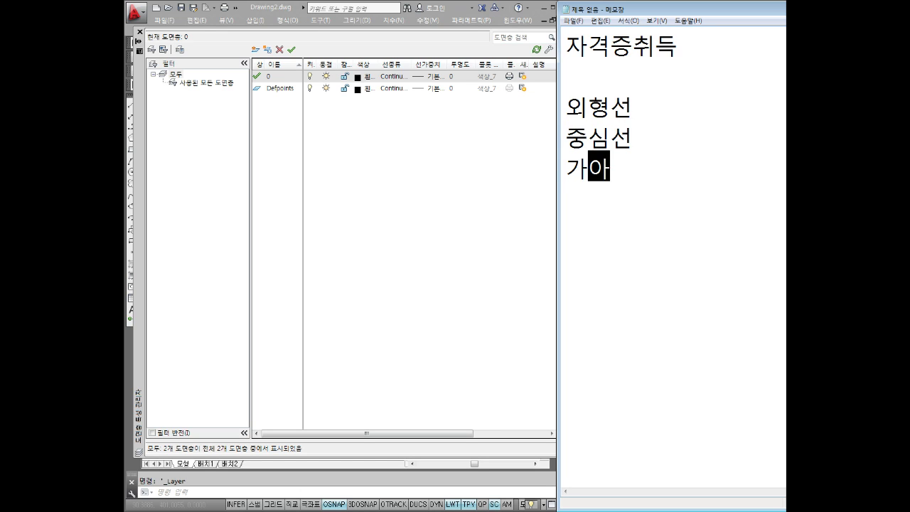
pyautogui.write('선')
pyautogui.press('Return')
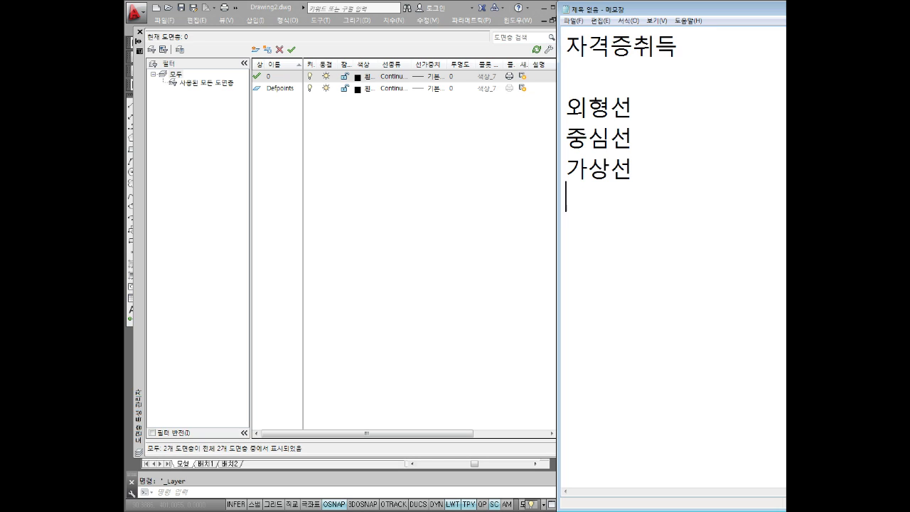
pyautogui.write('숨은선')
pyautogui.press('Return')
pyautogui.write('\\')
pyautogui.press('BackSpace')
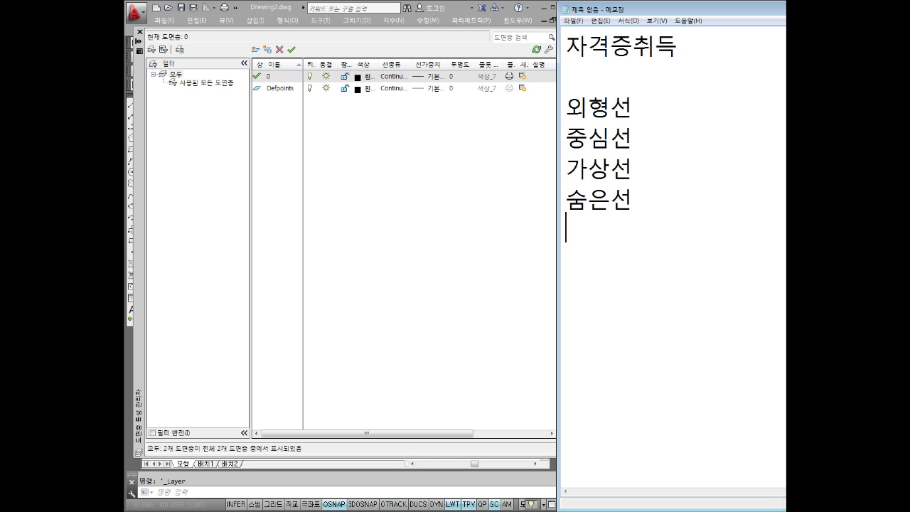
pyautogui.write('윤과곽선')
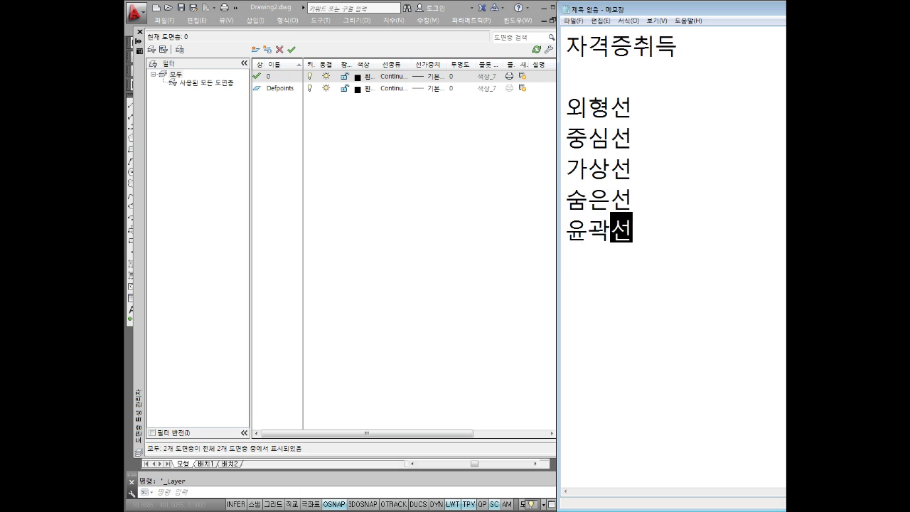
pyautogui.press('Return')
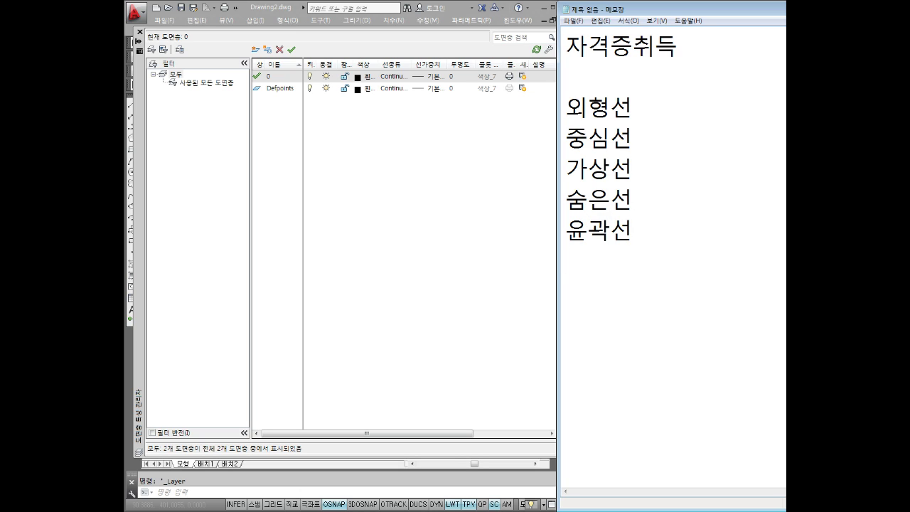
pyautogui.write('치')
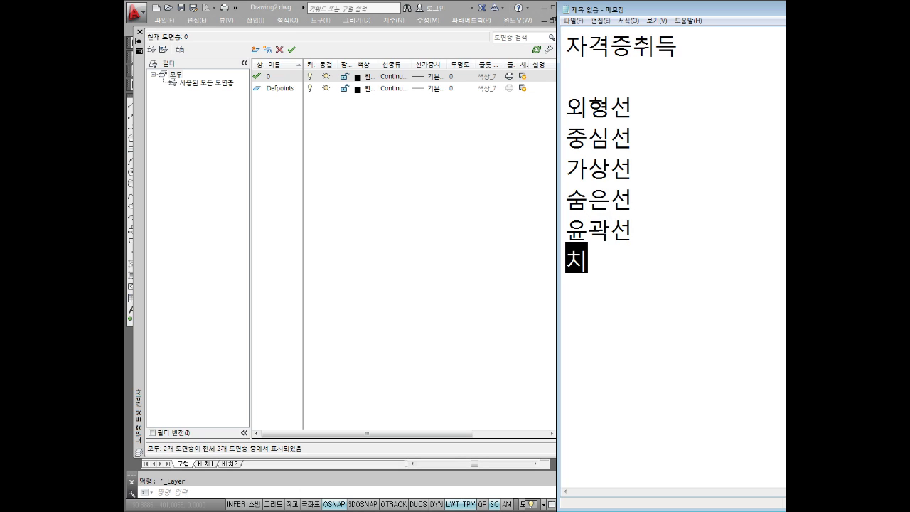
pyautogui.write('수선')
pyautogui.press('Return')
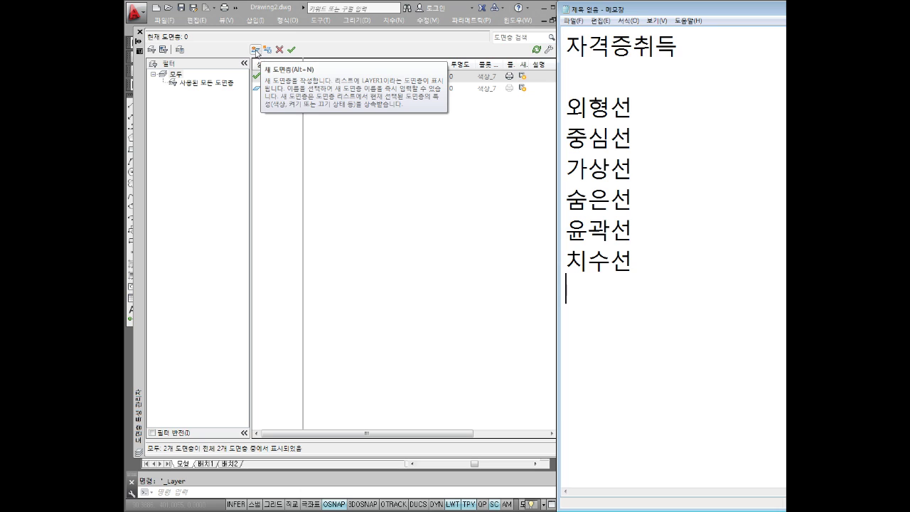
# - Create two new layers named 외형선 and 중심선
pyautogui.click(257, 54)
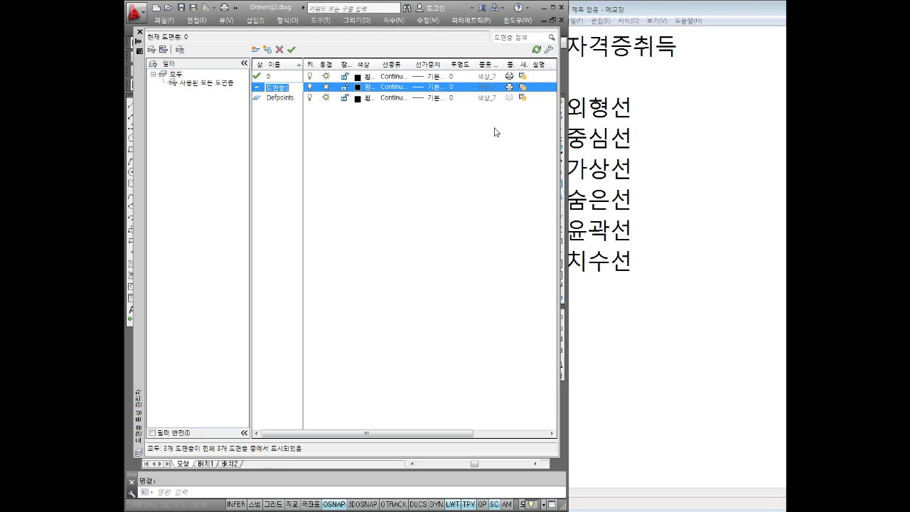
pyautogui.write('DHL')
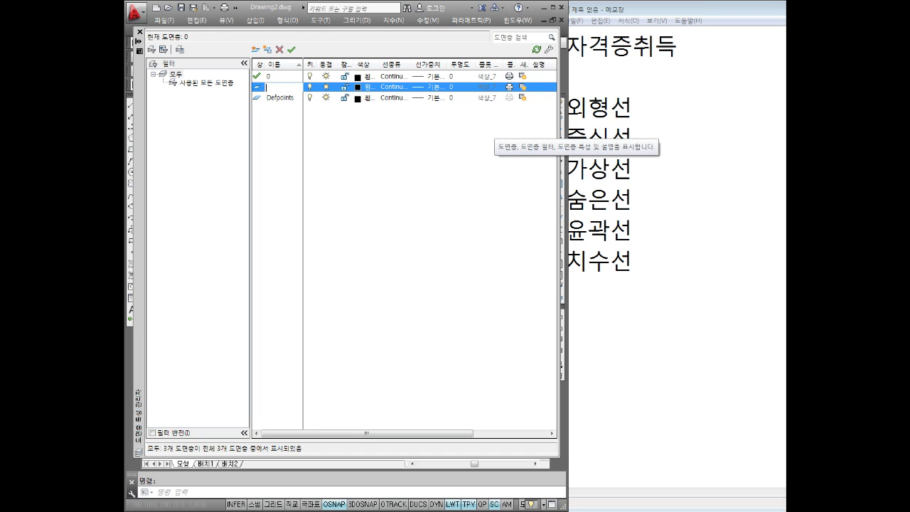
pyautogui.write('형ㅅ')
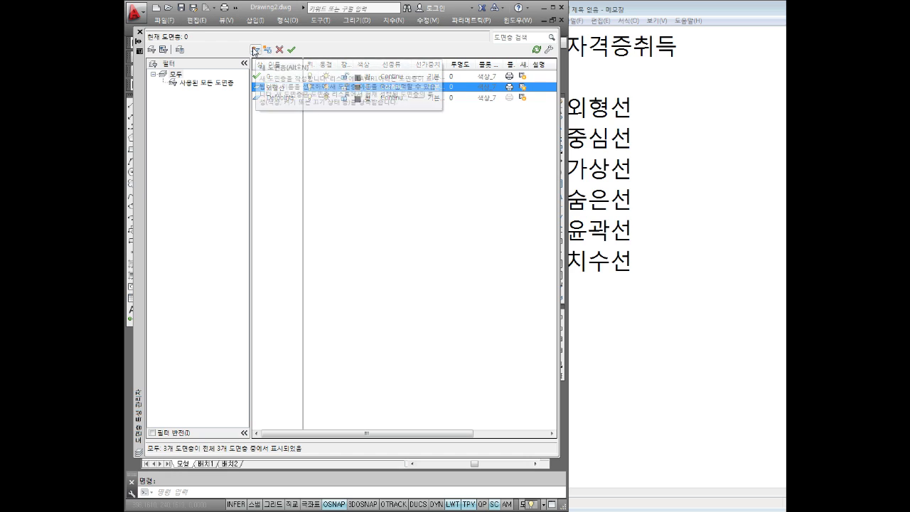
pyautogui.click(254, 50)
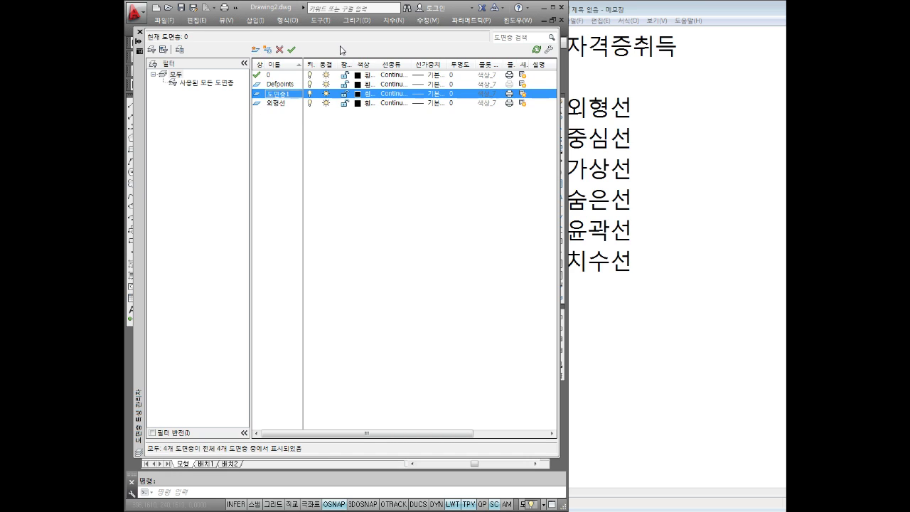
pyautogui.click(290, 98)
pyautogui.write('중심선')
pyautogui.doubleClick(274, 103)
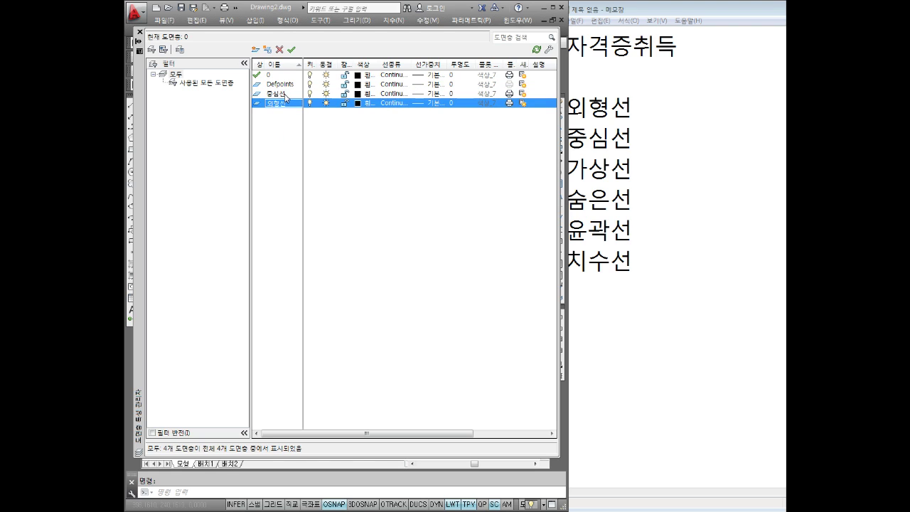
pyautogui.click(284, 94)
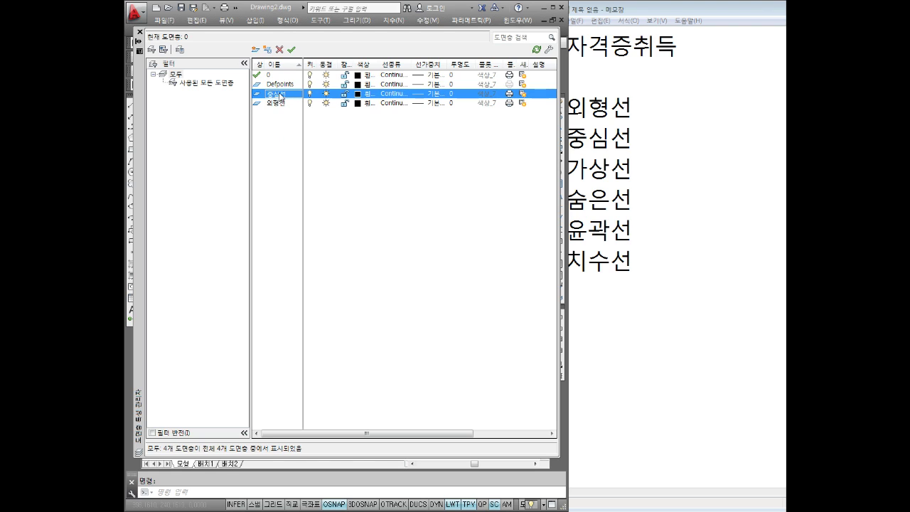
# - Switch the selection between the 중심선 and 외형선 layers in the layer list
pyautogui.click(281, 95)
pyautogui.rightClick(279, 96)
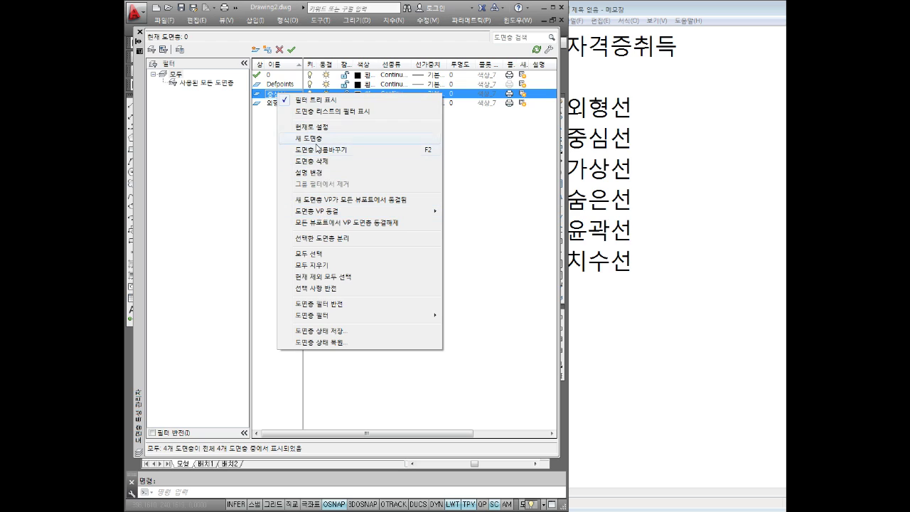
pyautogui.click(261, 142)
pyautogui.click(271, 105)
pyautogui.click(276, 95)
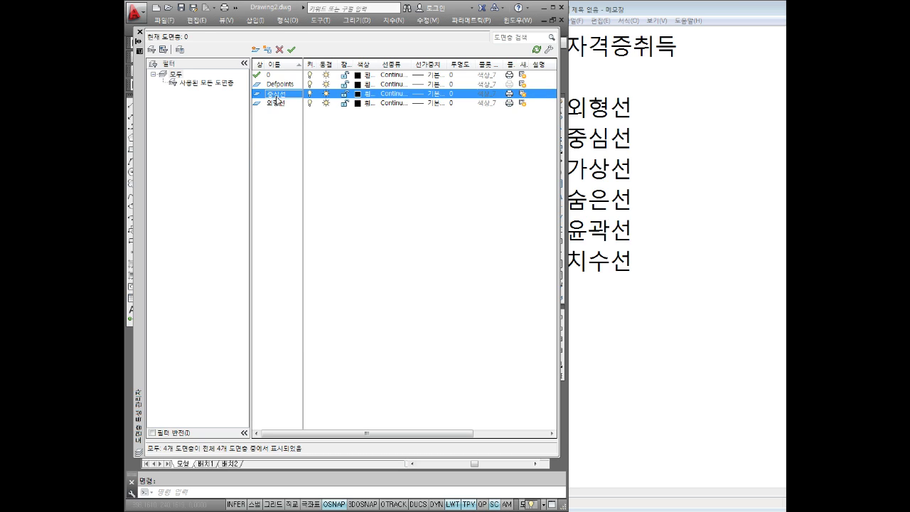
pyautogui.click(277, 103)
pyautogui.click(278, 96)
pyautogui.click(278, 105)
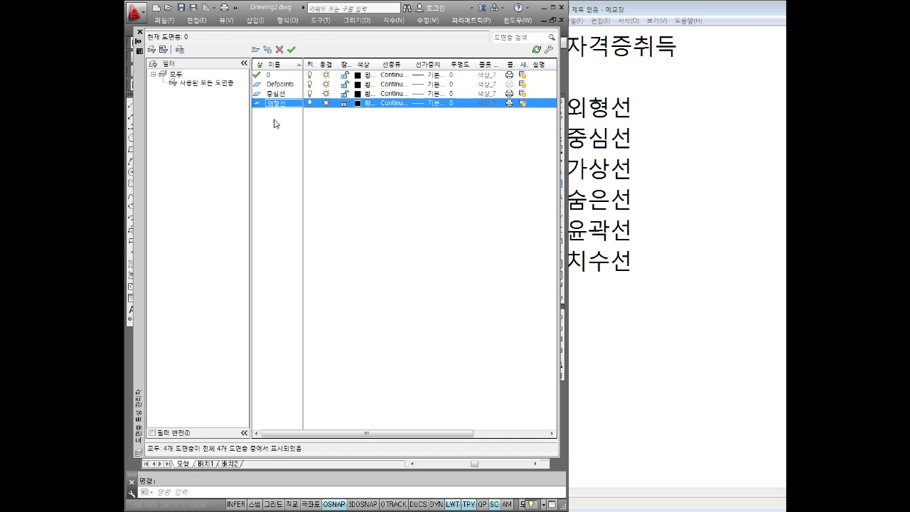
pyautogui.click(271, 94)
# - Add new layers named 가상선 and 숨은선
pyautogui.click(255, 49)
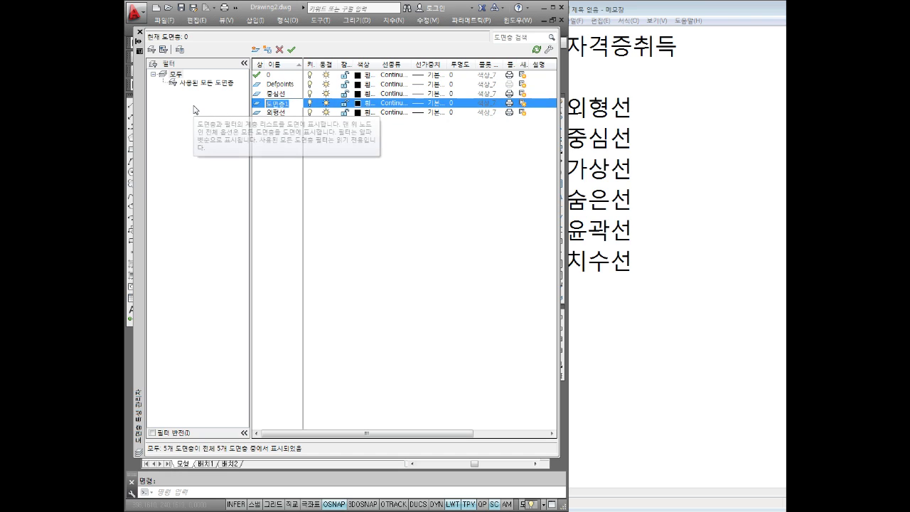
pyautogui.write('가상서')
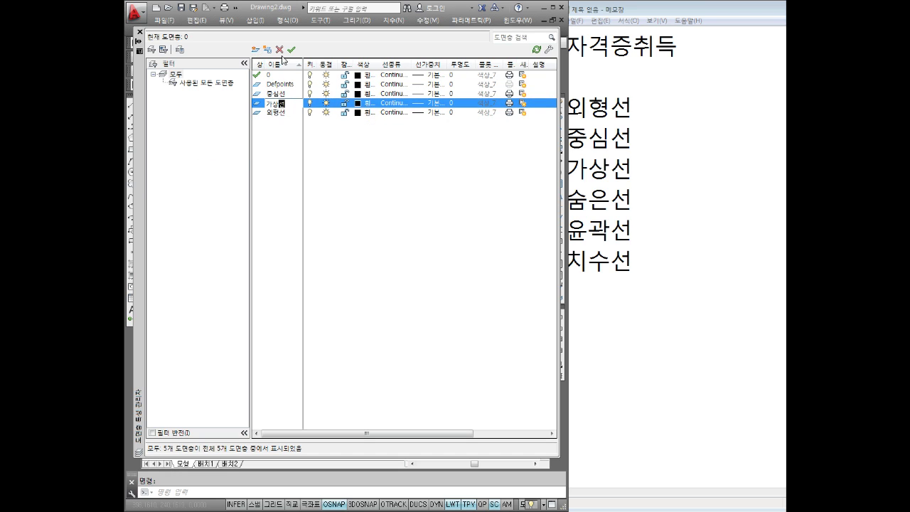
pyautogui.click(255, 50)
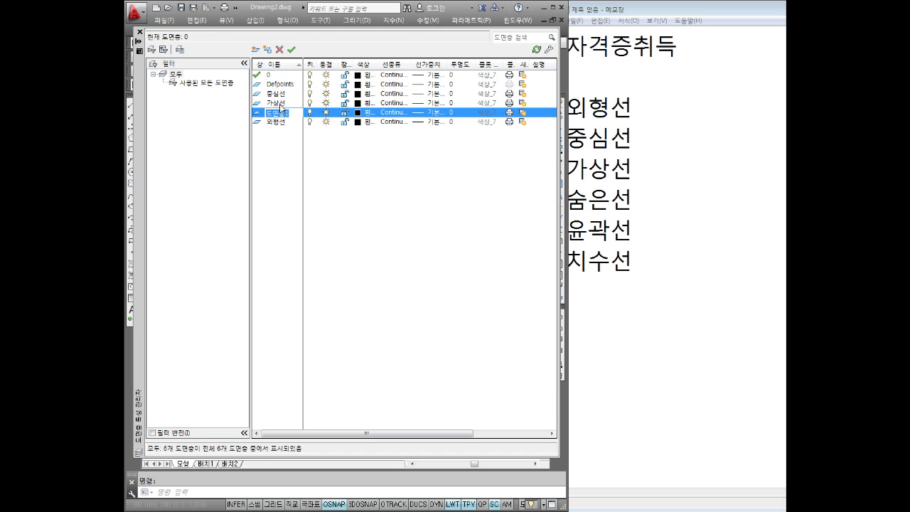
pyautogui.write('숨은선')
# - Add the final layers 윤곽선 and 치수선
pyautogui.click(257, 48)
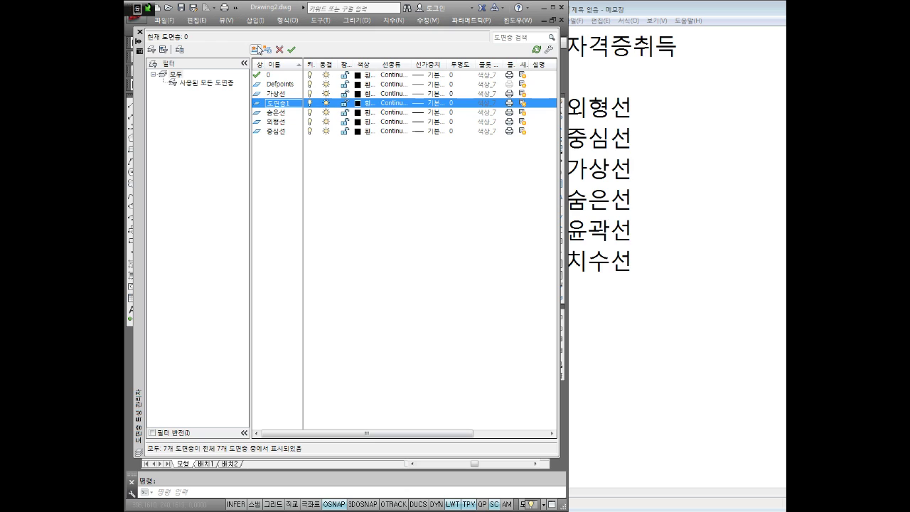
pyautogui.click(287, 117)
pyautogui.click(275, 108)
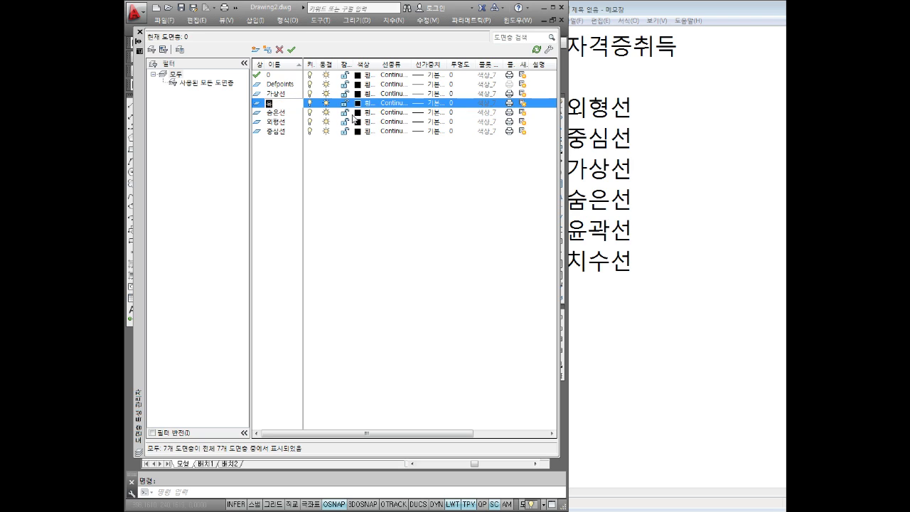
pyautogui.write('ㅇ')
pyautogui.write('윤곽선')
pyautogui.press('Return')
pyautogui.hotkey('alt', 'n')
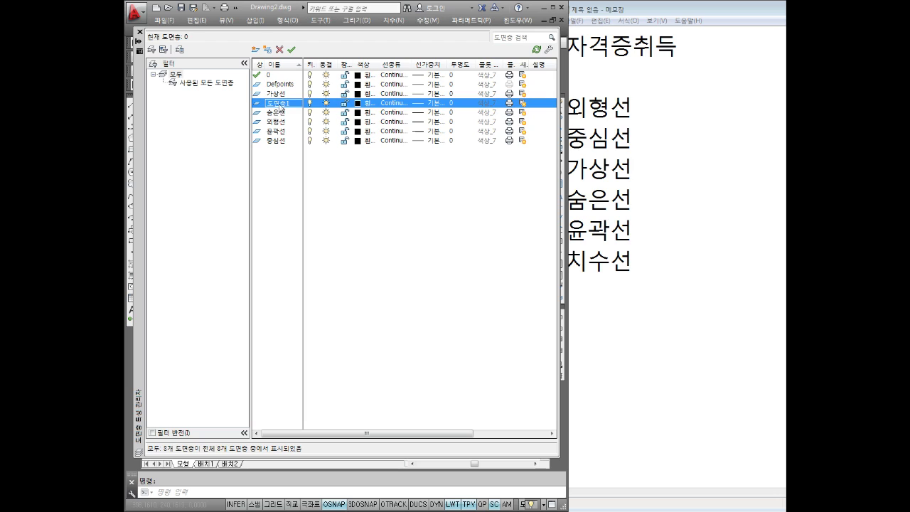
pyautogui.press('BackSpace')
pyautogui.write('수ㅅ')
pyautogui.press('Return')
pyautogui.click(285, 189)
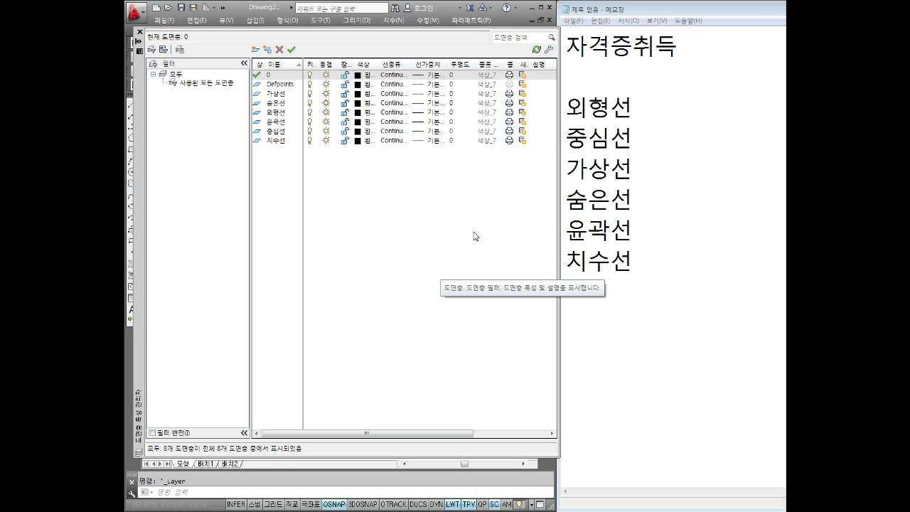
# - Widen the layer manager, then turn off 가상선, freeze 숨은선 and 윤곽선, lock Defpoints, and stop 숨은선 plotting
pyautogui.moveTo(478, 247)
pyautogui.moveTo(558, 136); pyautogui.dragTo(661, 155)
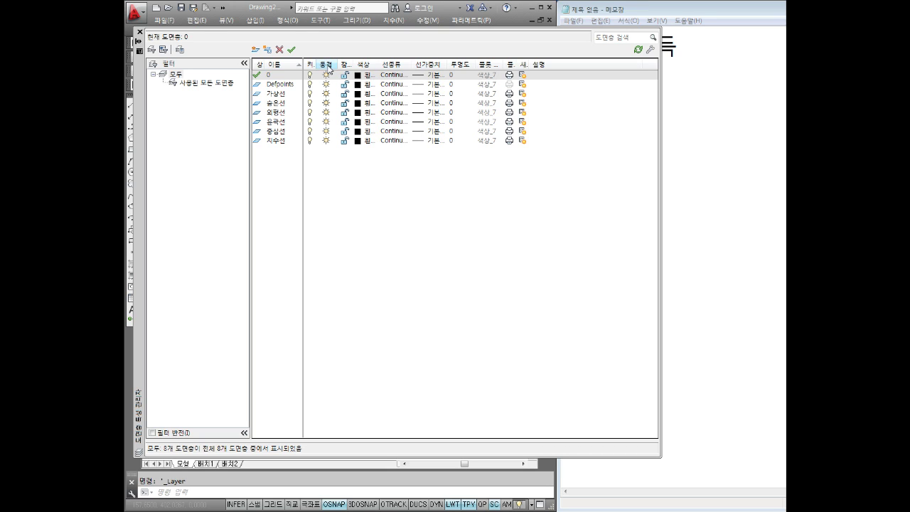
pyautogui.click(311, 93)
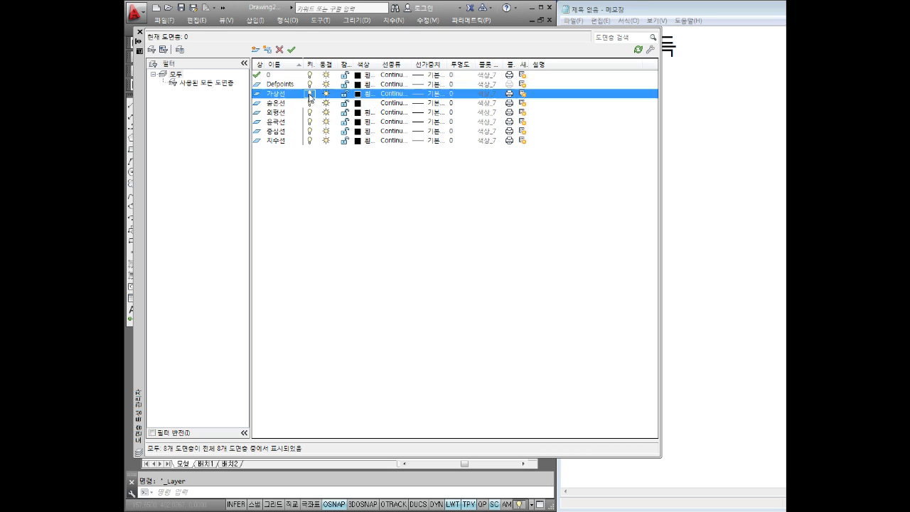
pyautogui.click(315, 143)
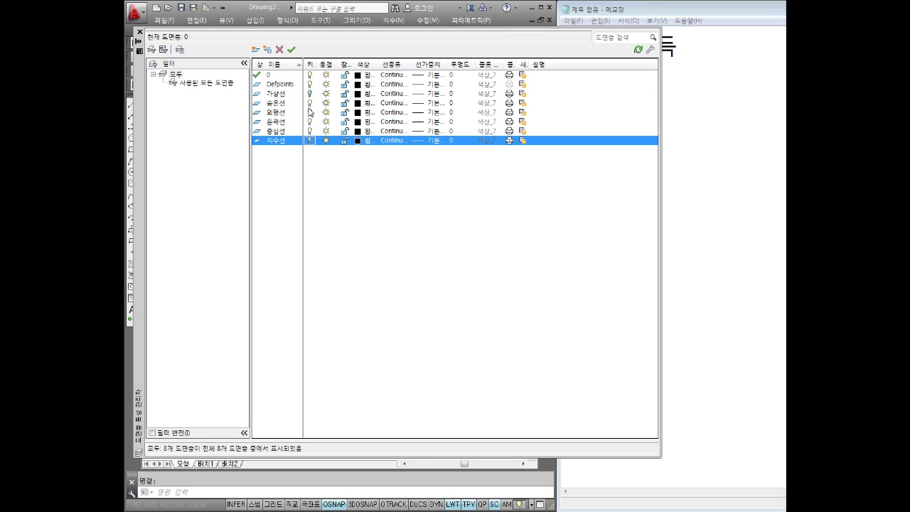
pyautogui.click(325, 103)
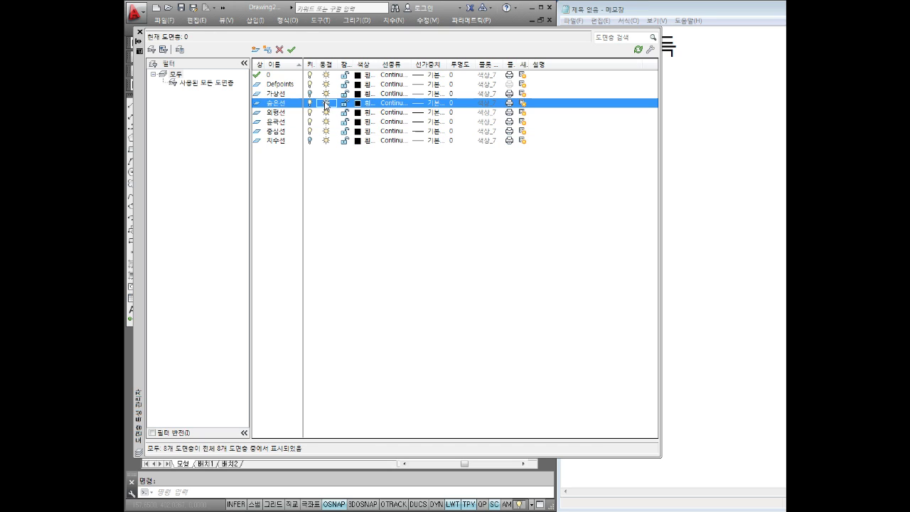
pyautogui.click(325, 103)
pyautogui.click(345, 84)
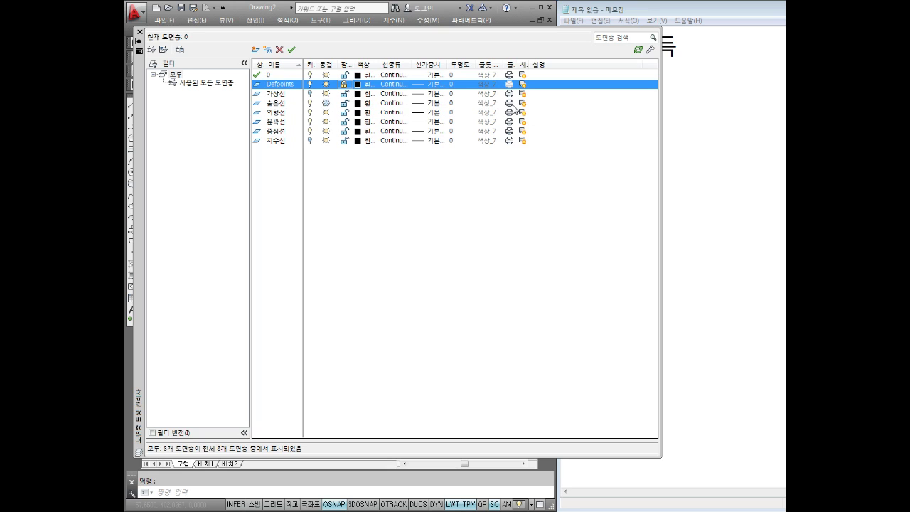
pyautogui.click(510, 105)
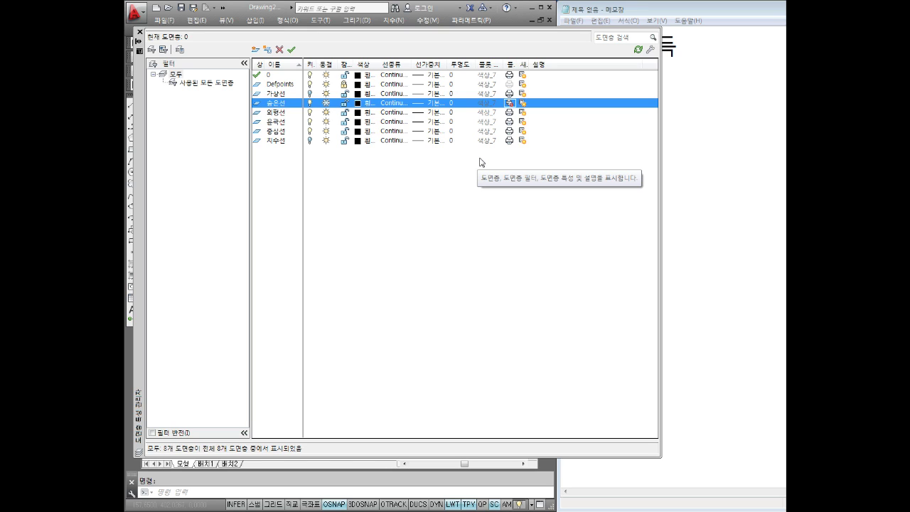
pyautogui.click(327, 121)
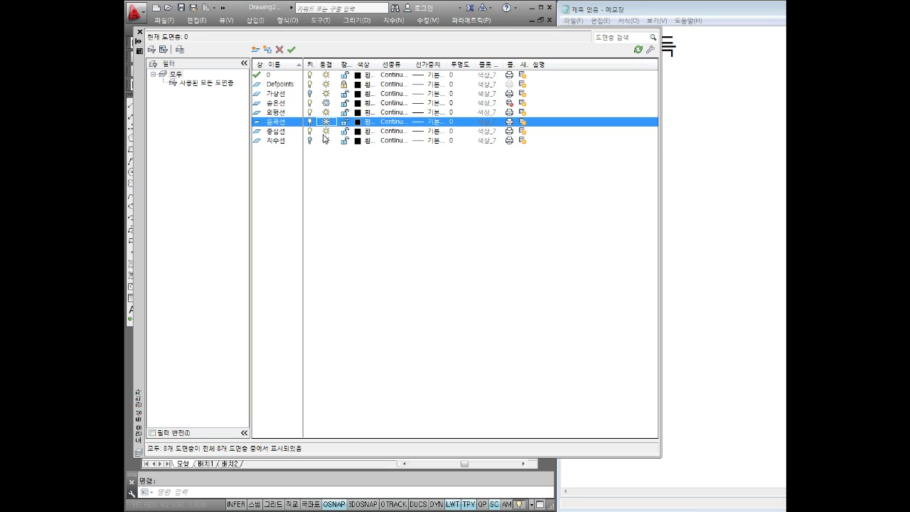
# - Restore the layers: 가상선 on, 숨은선 and 윤곽선 thawed, Defpoints unlocked, 숨은선 plottable
pyautogui.click(310, 93)
pyautogui.click(311, 141)
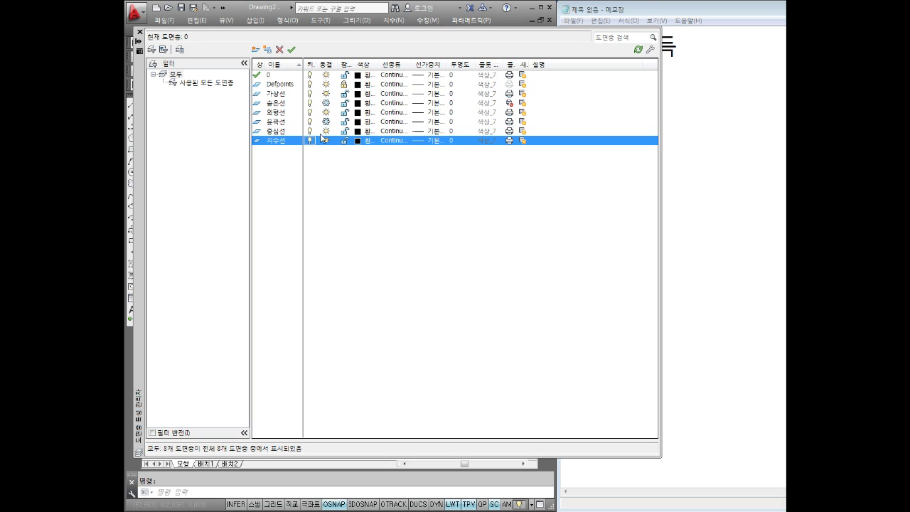
pyautogui.click(326, 103)
pyautogui.click(326, 122)
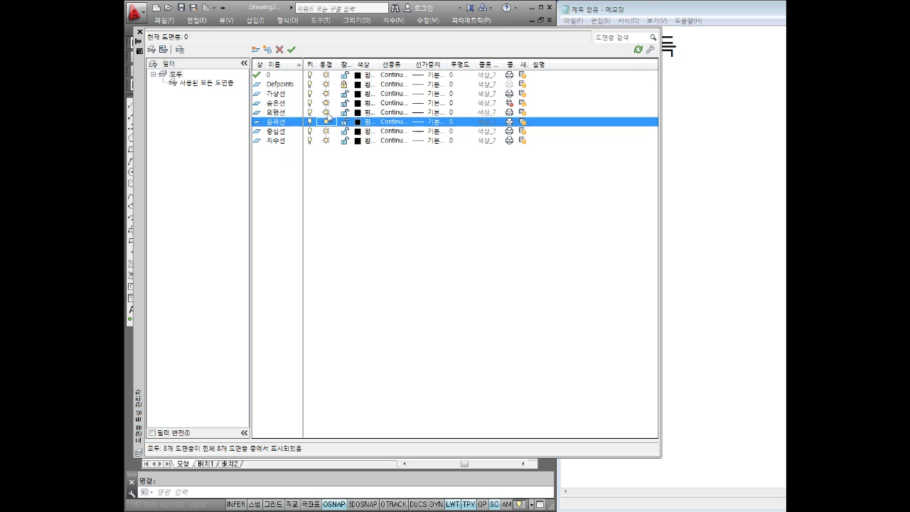
pyautogui.click(344, 84)
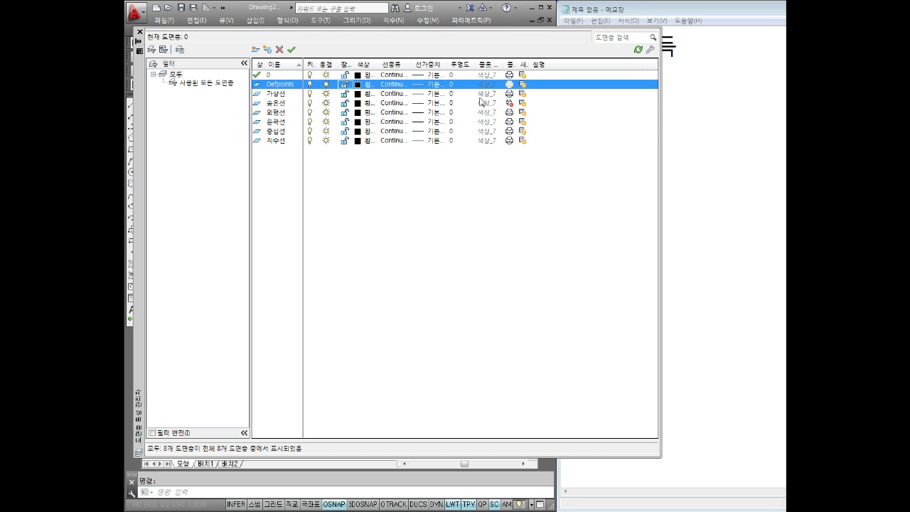
pyautogui.click(509, 103)
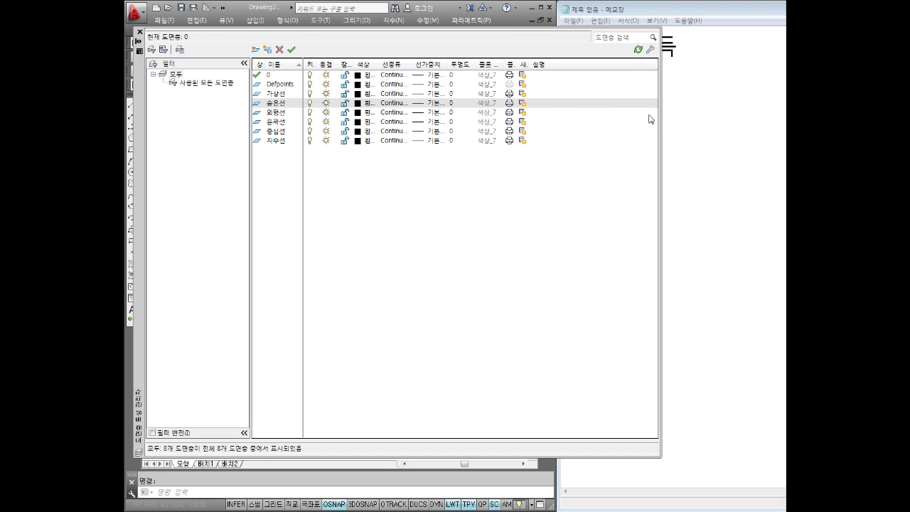
# - Narrow the layer manager back, then add the note 초록,실선,0.5 under 외형선 in Notepad
pyautogui.moveTo(661, 122); pyautogui.dragTo(557, 121)
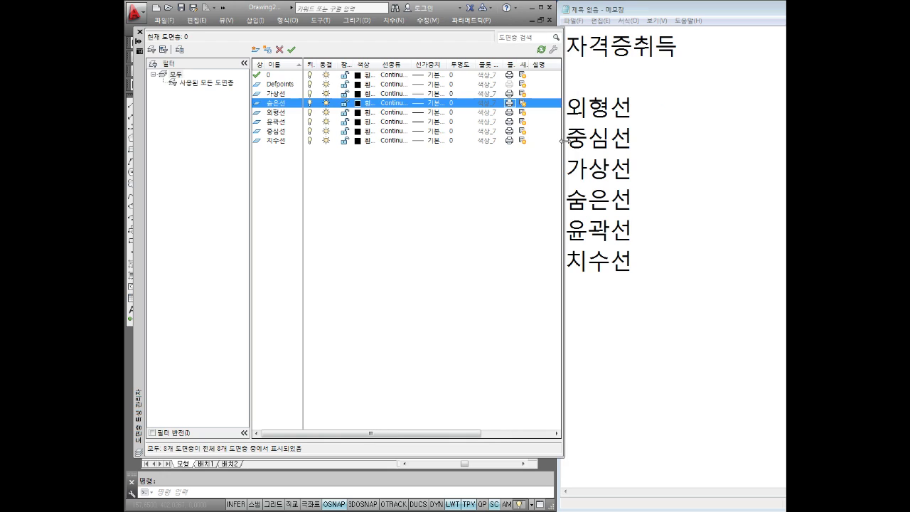
pyautogui.click(603, 291)
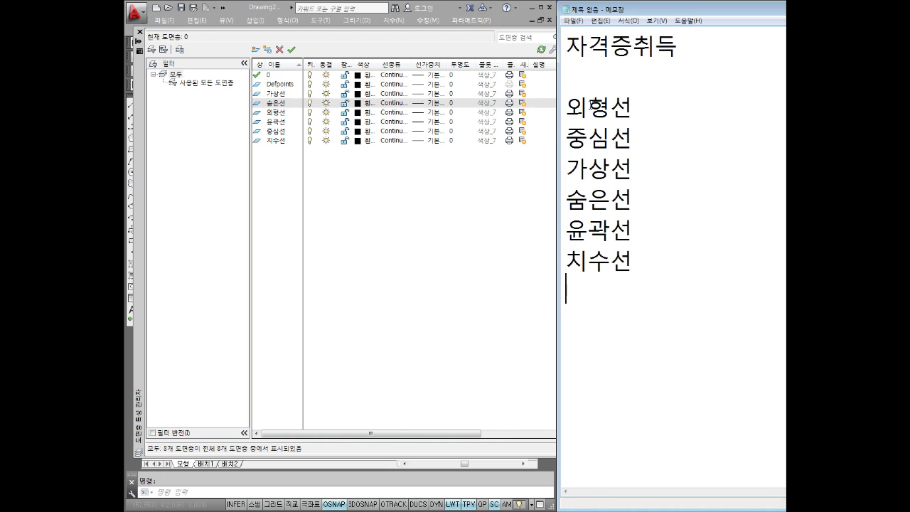
pyautogui.click(652, 110)
pyautogui.press('Return')
pyautogui.write('초')
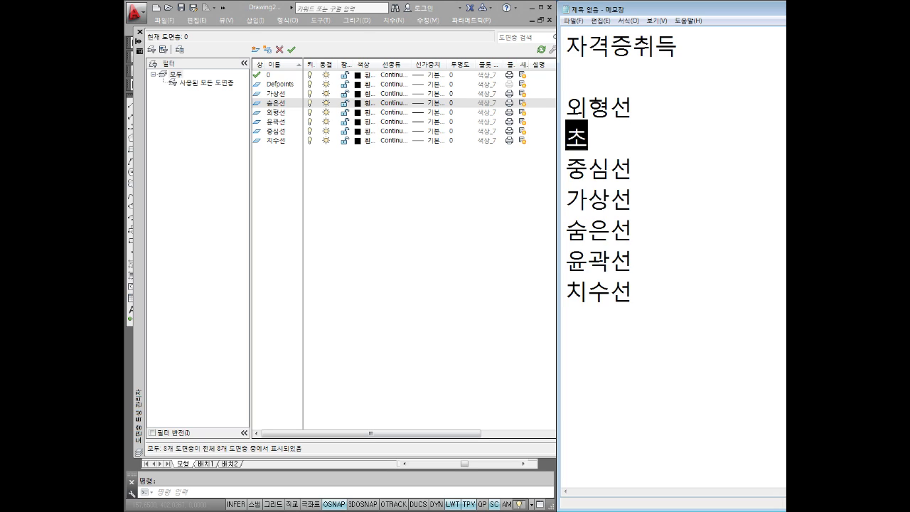
pyautogui.write('로')
pyautogui.press('BackSpace')
pyautogui.press('BackSpace')
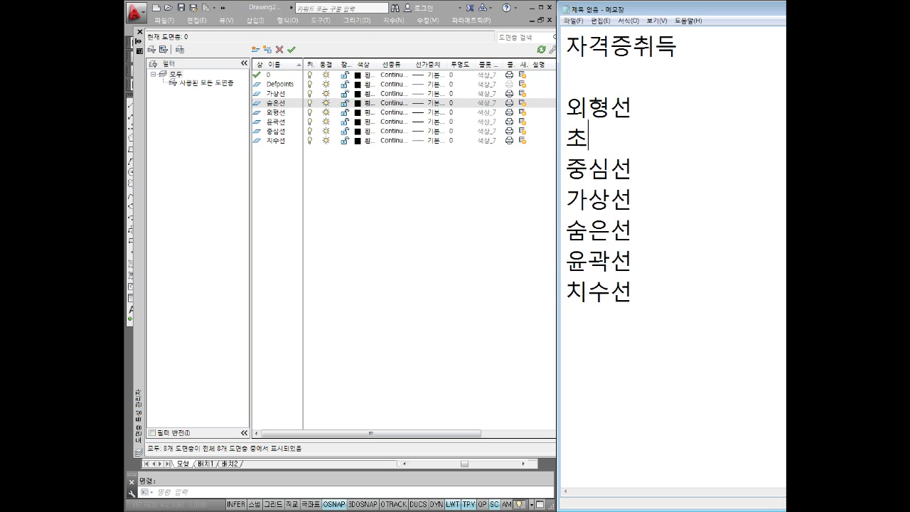
pyautogui.write('록,ㅅ')
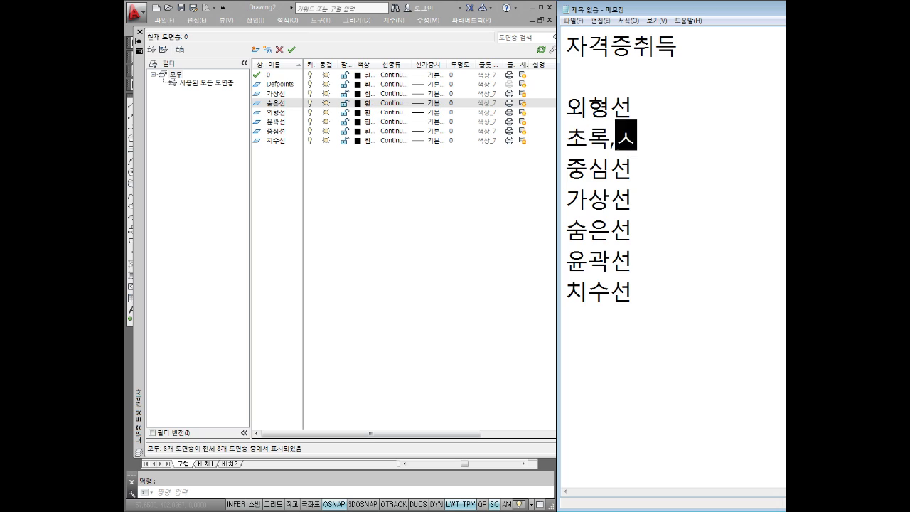
pyautogui.write('실서ㄴ,')
pyautogui.write('0.5')
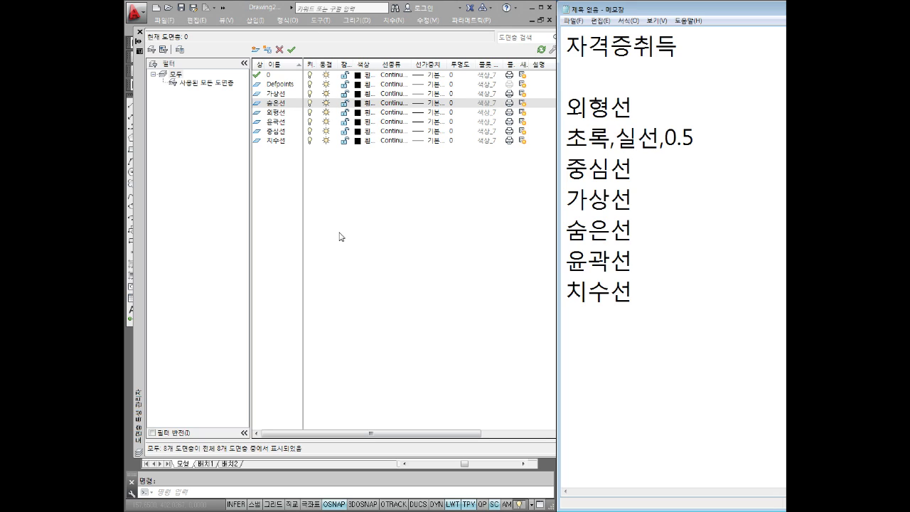
# - Set the 외형선 layer colour to green and its lineweight to 0.50 mm
pyautogui.click(369, 113)
pyautogui.click(266, 282)
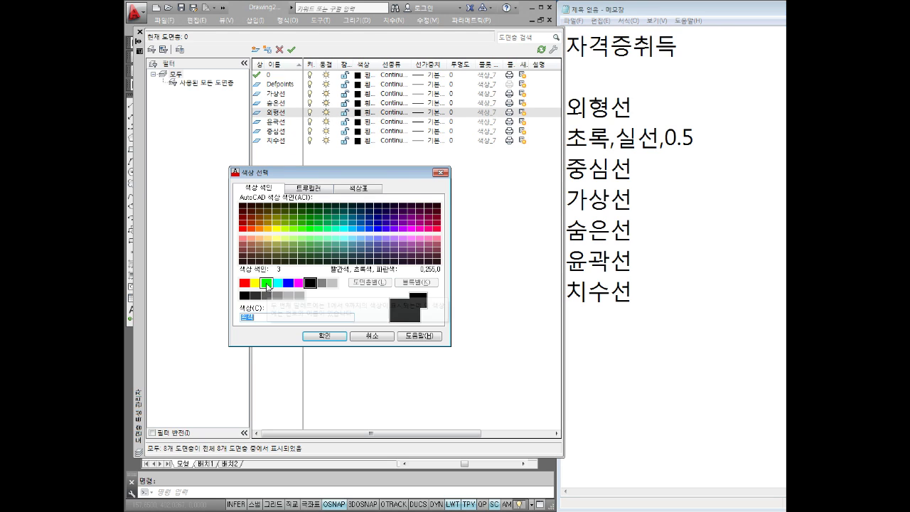
pyautogui.click(330, 337)
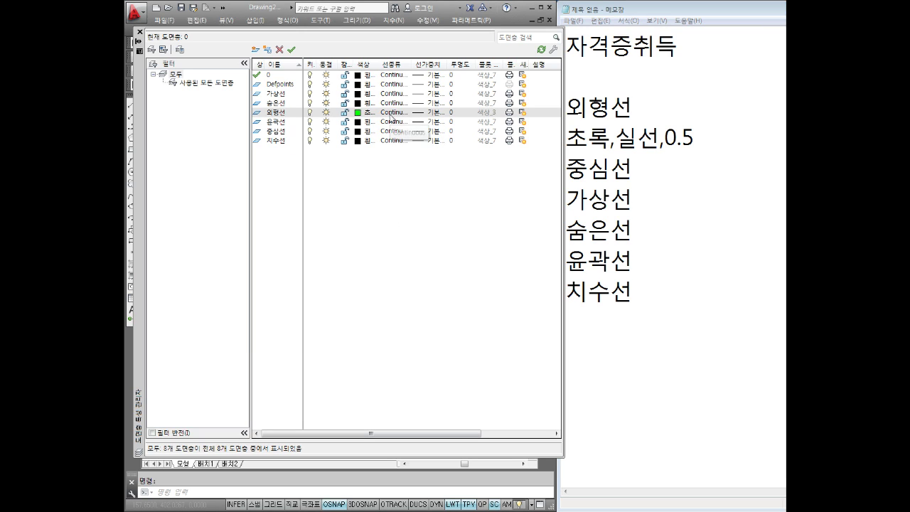
pyautogui.click(436, 112)
pyautogui.scroll(-2, 323, 257)
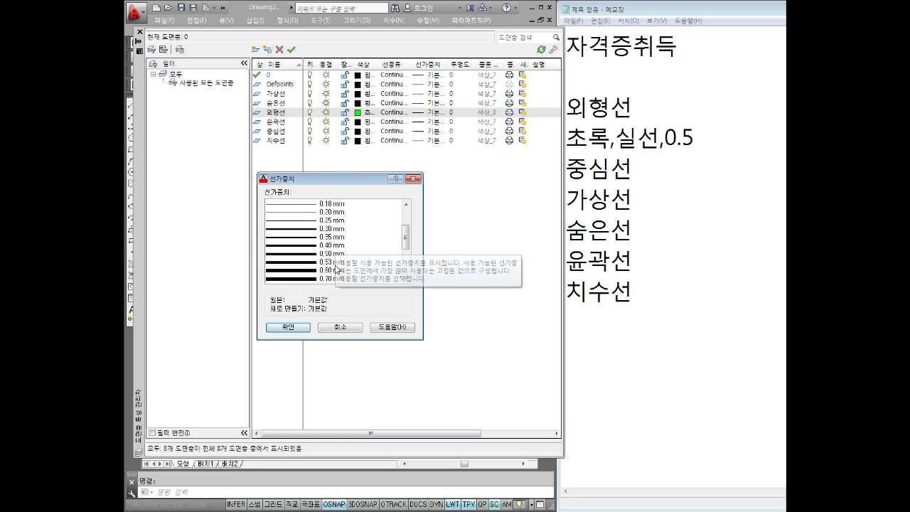
pyautogui.click(333, 254)
pyautogui.click(299, 326)
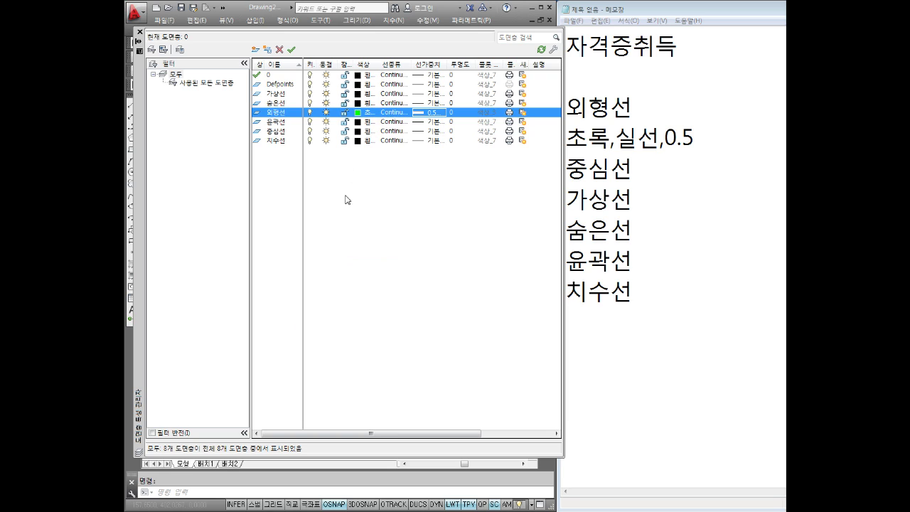
# - Note 빨강,센터,0.25 under 중심선 in Notepad and make the 중심선 layer red
pyautogui.click(642, 174)
pyautogui.press('Return')
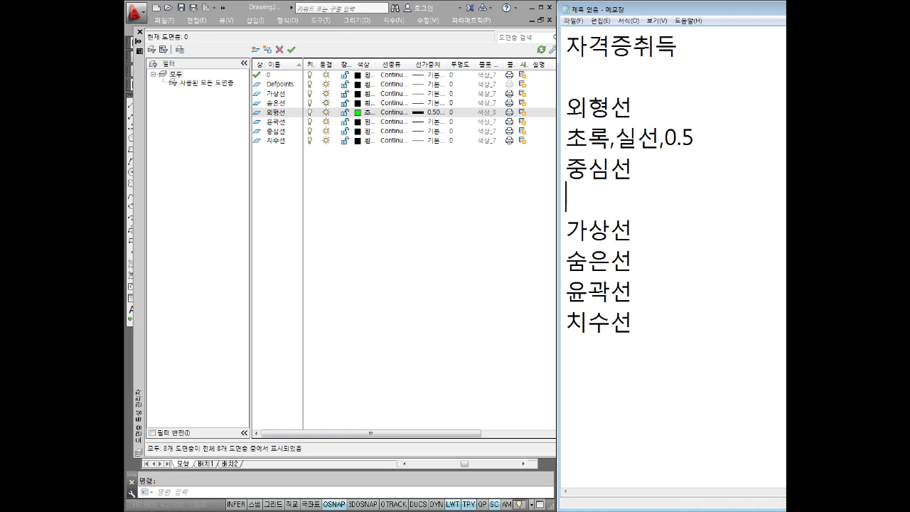
pyautogui.write('빨강')
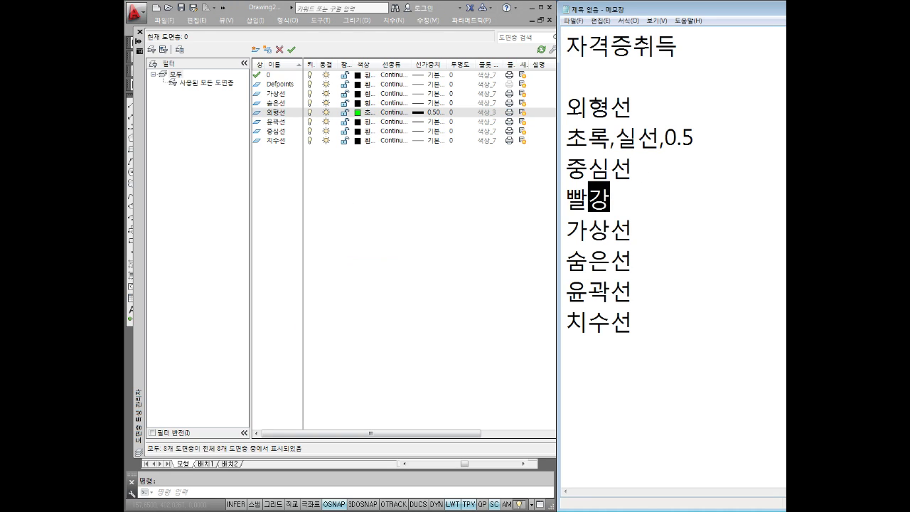
pyautogui.write(',센터,')
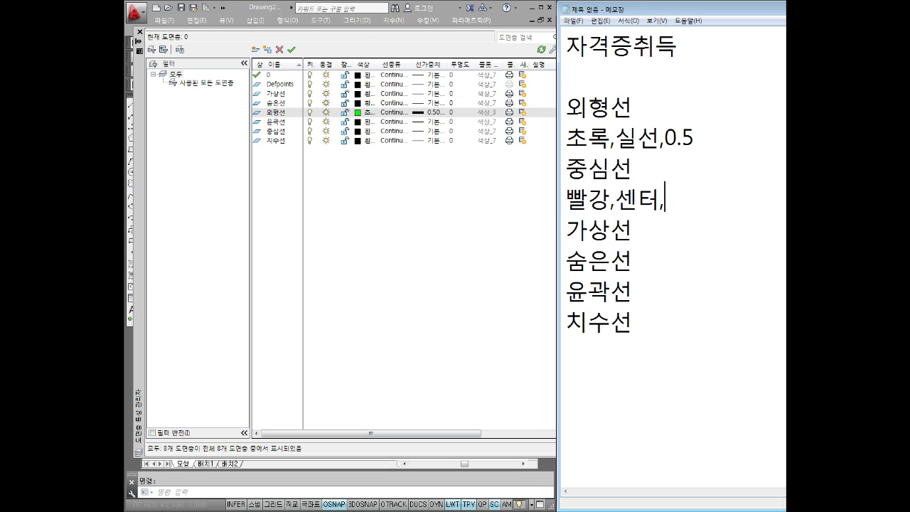
pyautogui.write('0.25')
pyautogui.click(313, 207)
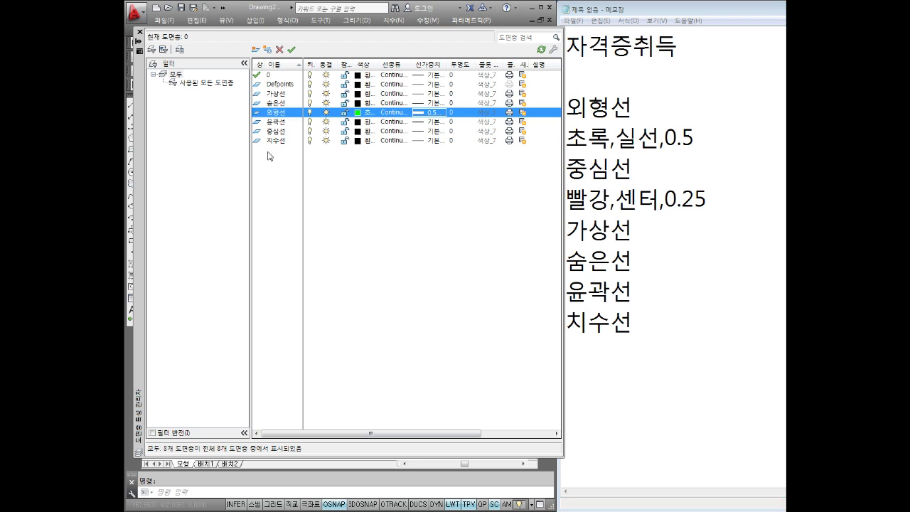
pyautogui.click(366, 133)
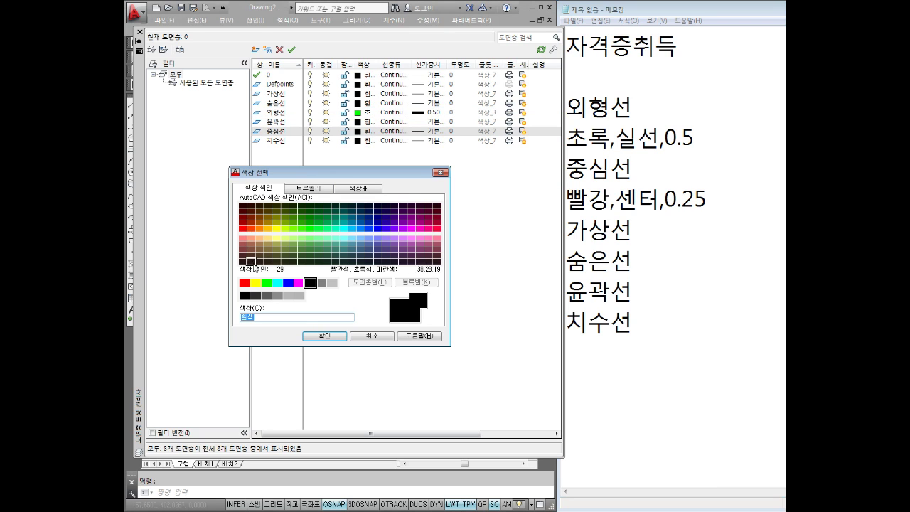
pyautogui.click(244, 282)
pyautogui.click(325, 336)
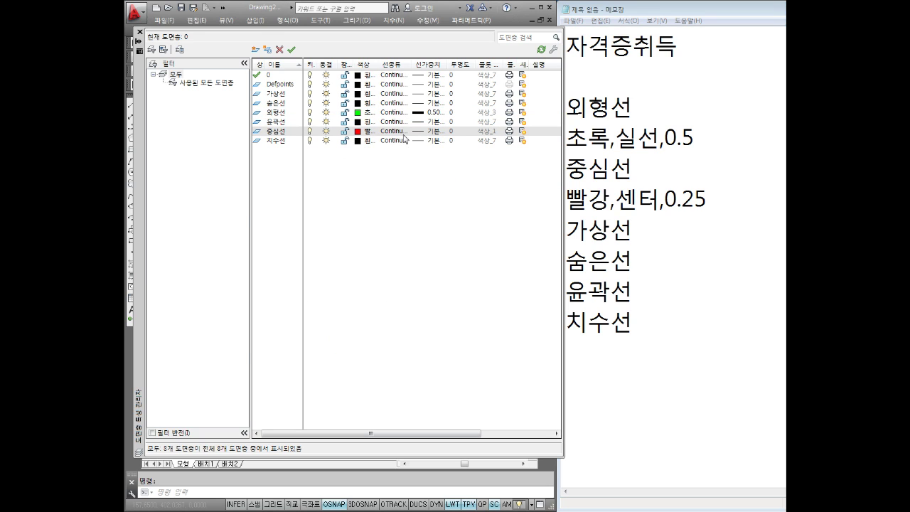
# - Load the CENTER linetype and assign it to the 중심선 layer
pyautogui.click(404, 137)
pyautogui.click(231, 235)
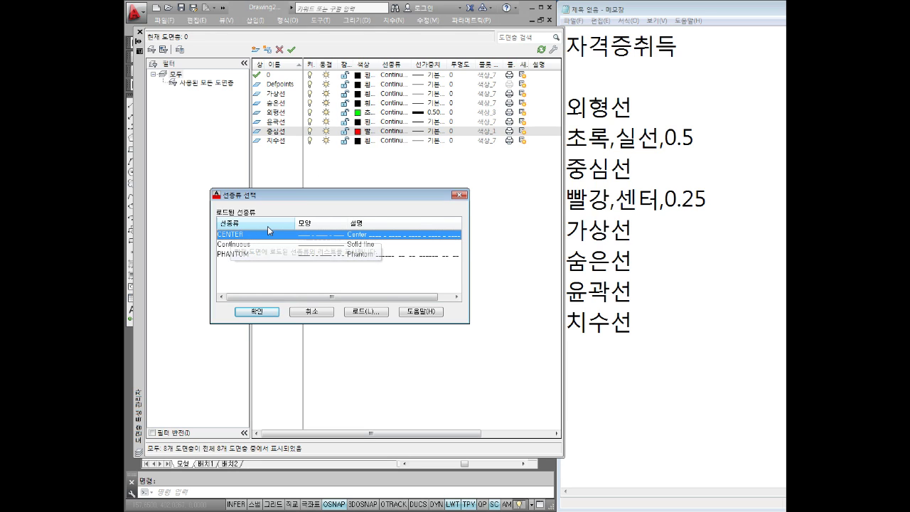
pyautogui.click(367, 312)
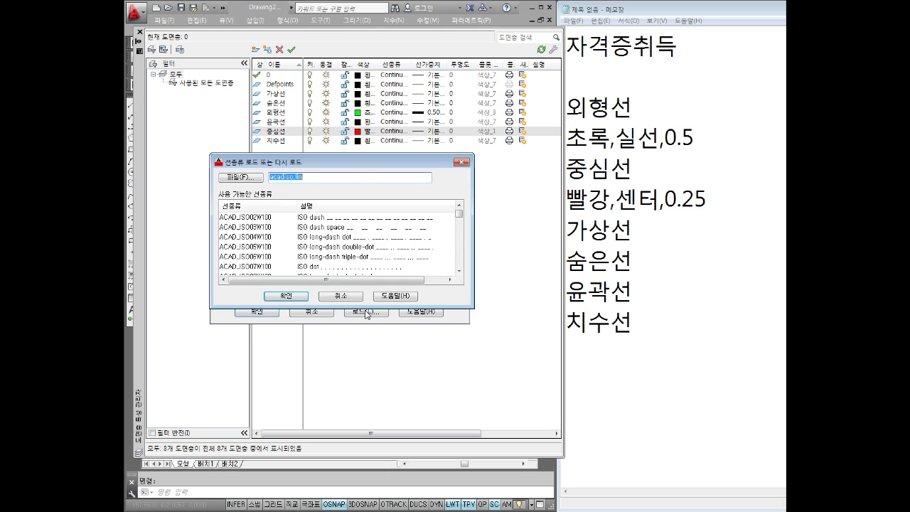
pyautogui.click(315, 136)
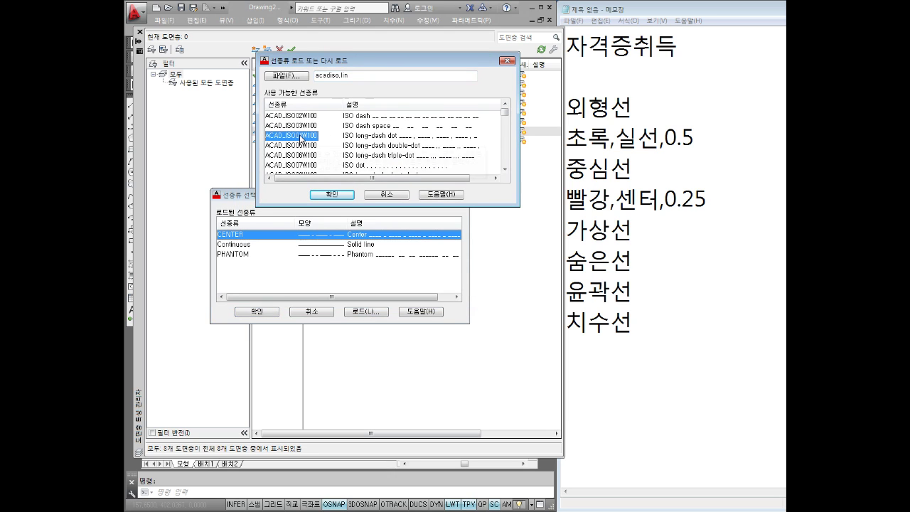
pyautogui.press('c')
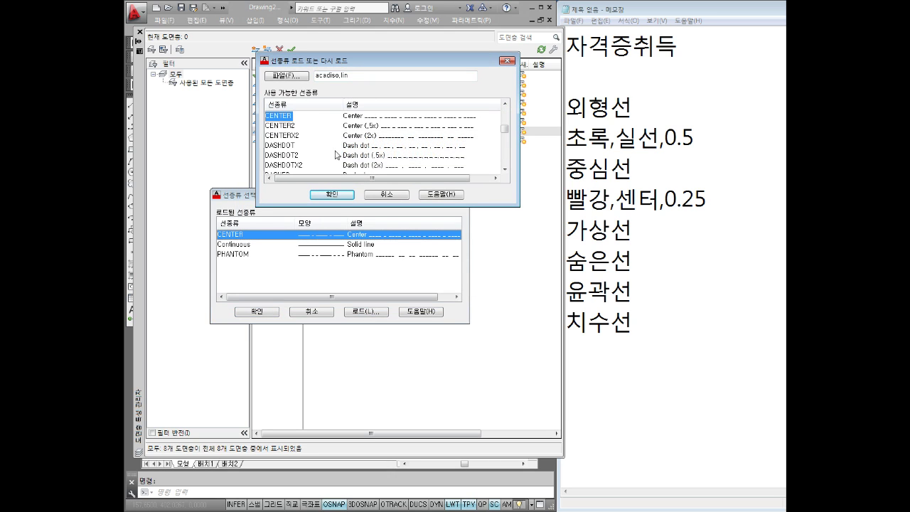
pyautogui.click(340, 199)
pyautogui.click(464, 223)
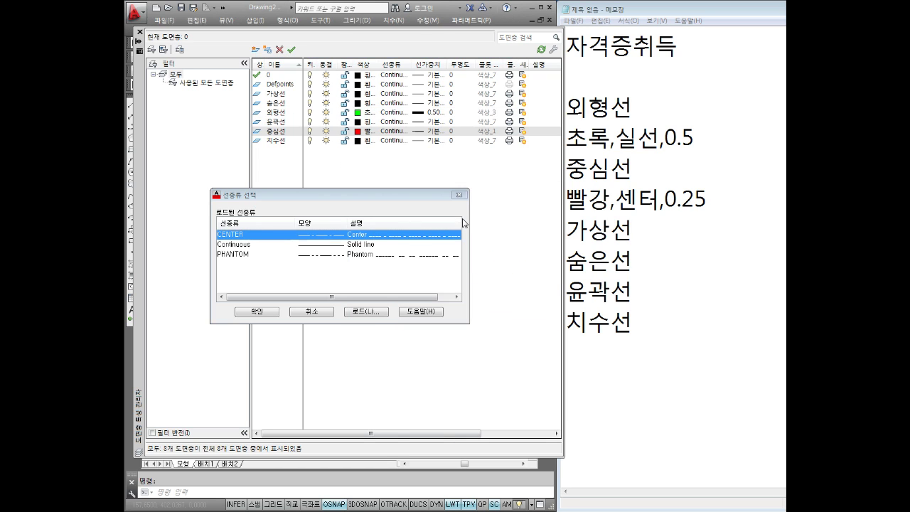
pyautogui.click(233, 235)
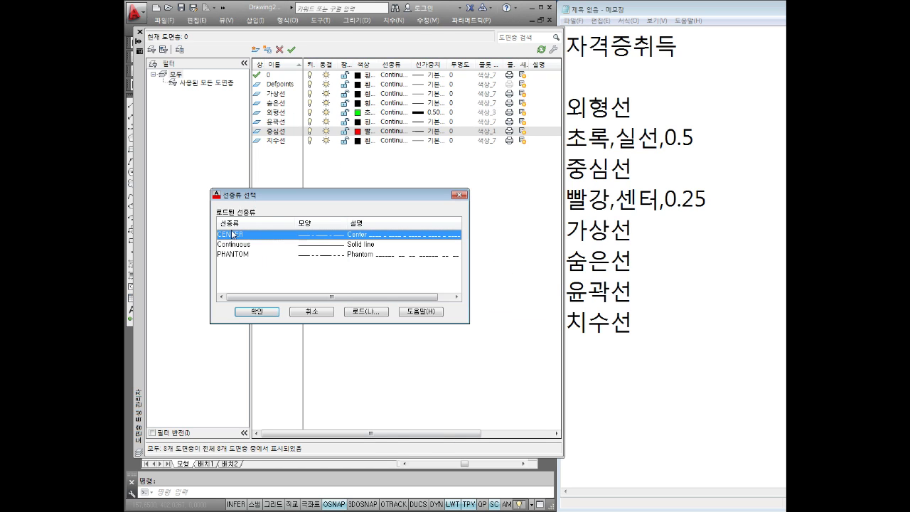
pyautogui.click(257, 311)
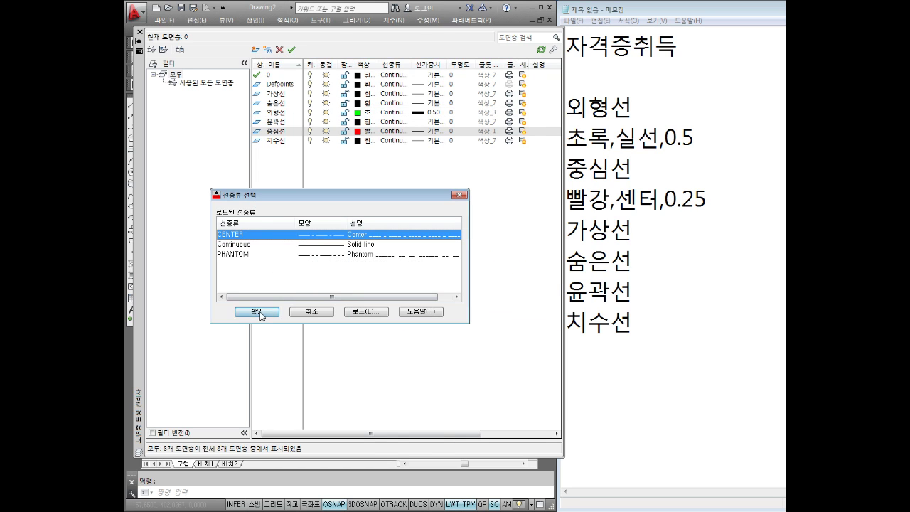
# - Give the 중심선 layer a 0.25 mm lineweight
pyautogui.click(434, 132)
pyautogui.click(329, 262)
pyautogui.click(326, 271)
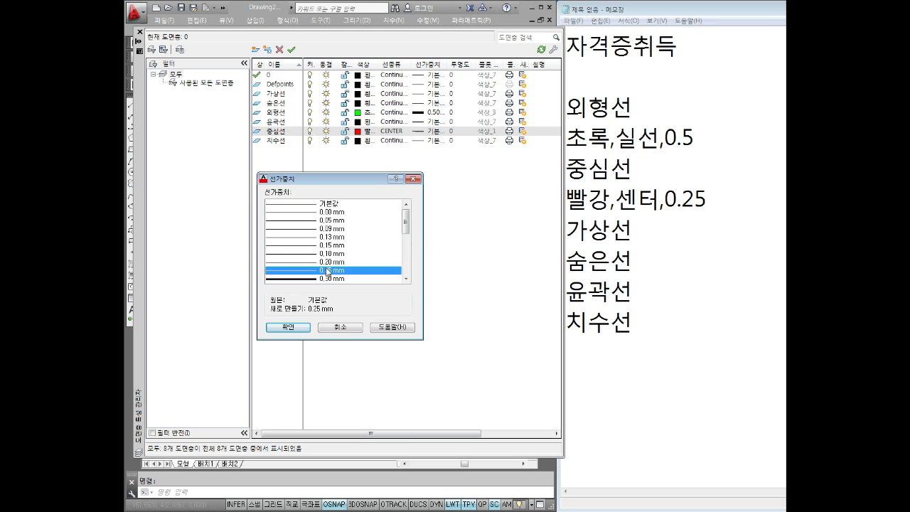
pyautogui.click(298, 328)
pyautogui.click(671, 228)
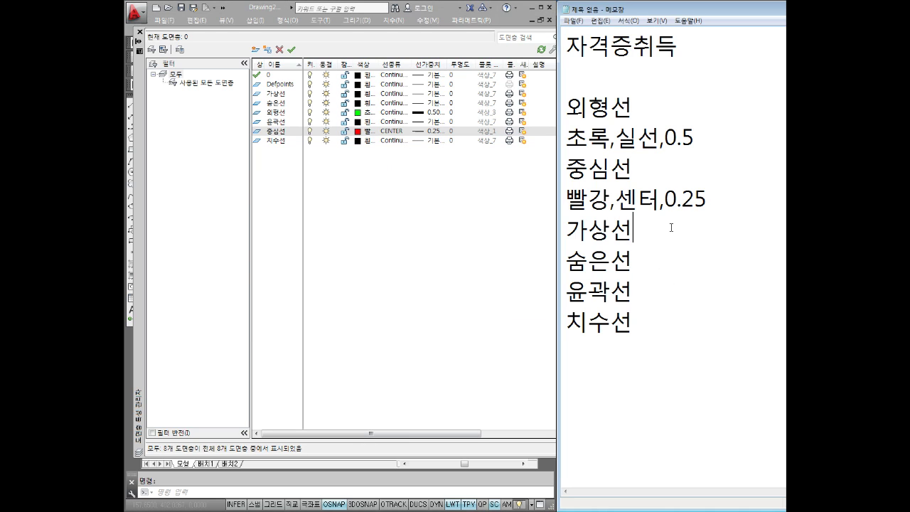
# - Add the note 선홍,패턴,0.25 under 가상선 in Notepad
pyautogui.press('Return')
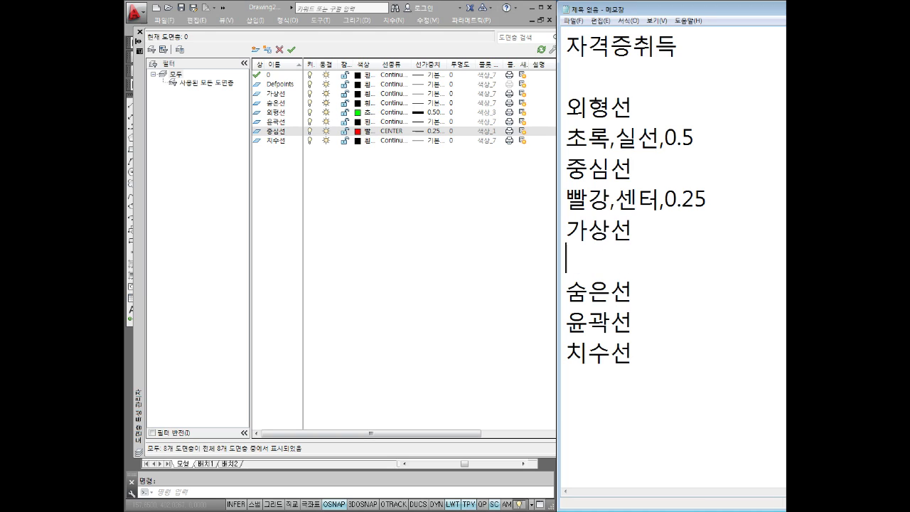
pyautogui.write('선홍')
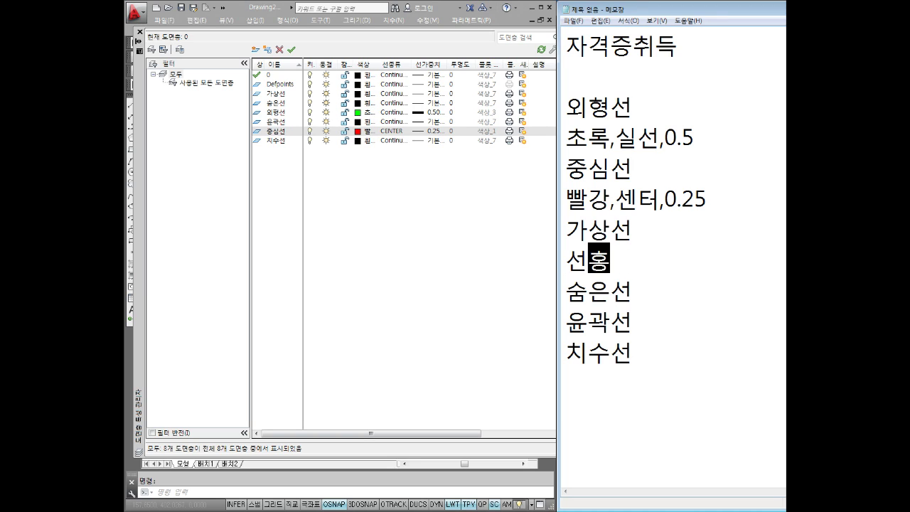
pyautogui.write(',패')
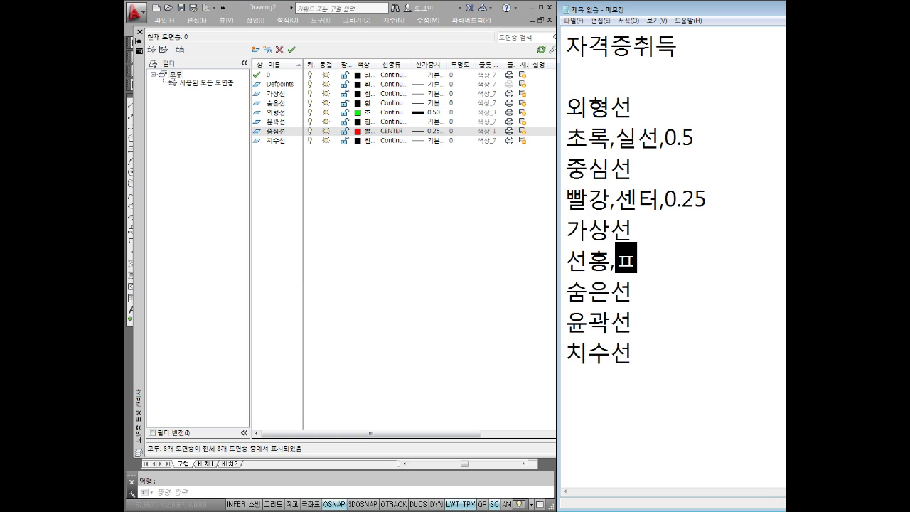
pyautogui.write('턴')
pyautogui.press('Right')
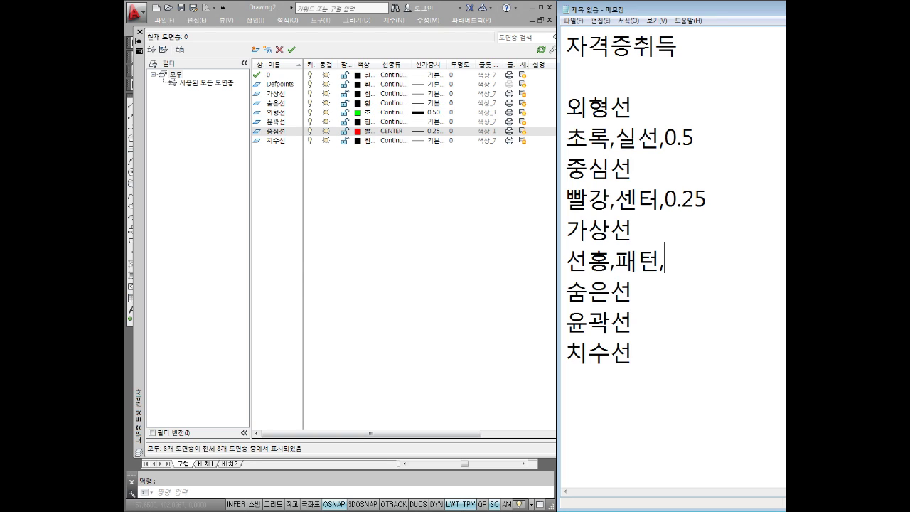
pyautogui.write('0.25')
# - Make the 가상선 layer magenta with the PHANTOM linetype
pyautogui.click(371, 94)
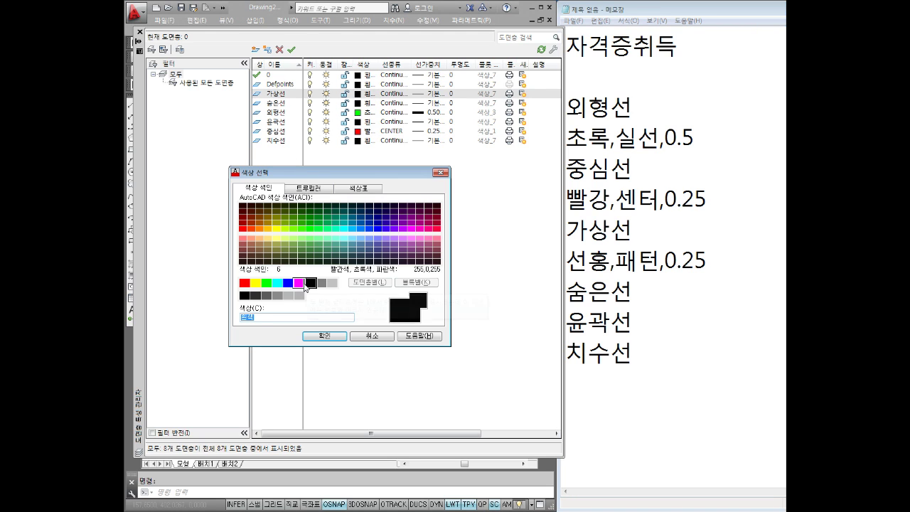
pyautogui.click(300, 283)
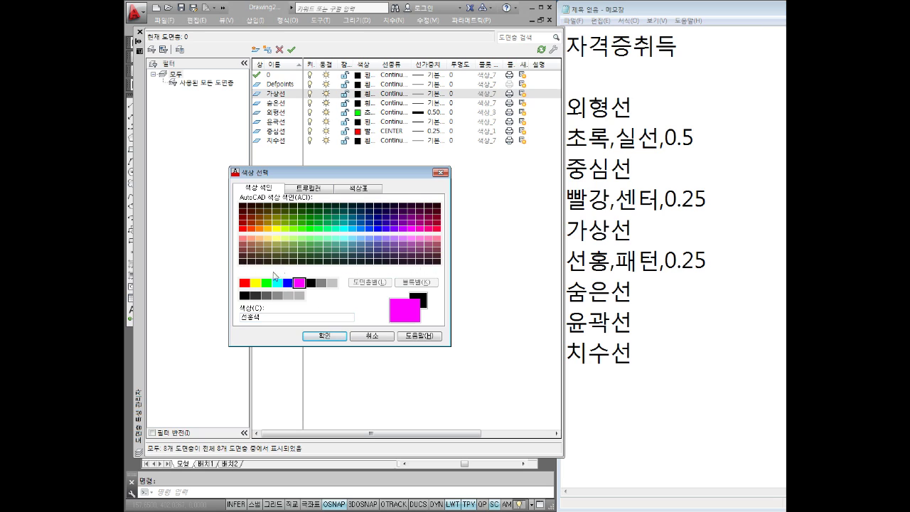
pyautogui.click(327, 335)
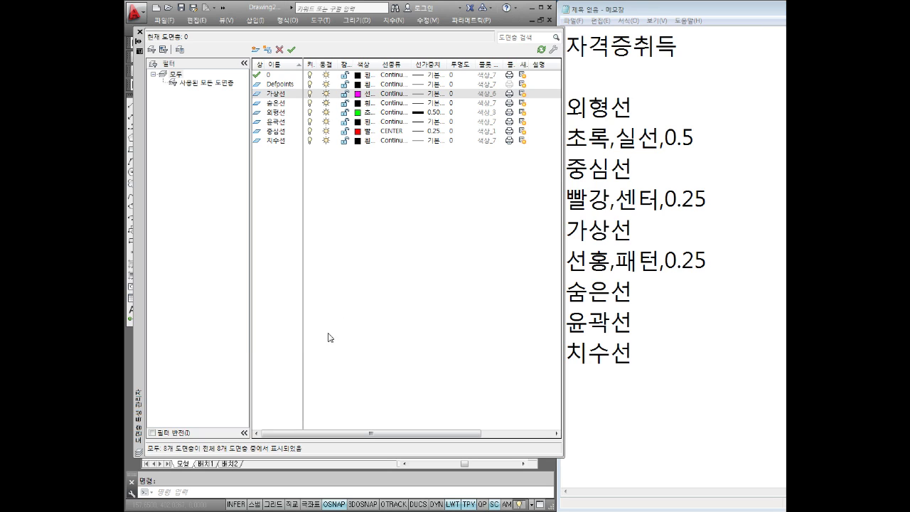
pyautogui.click(394, 94)
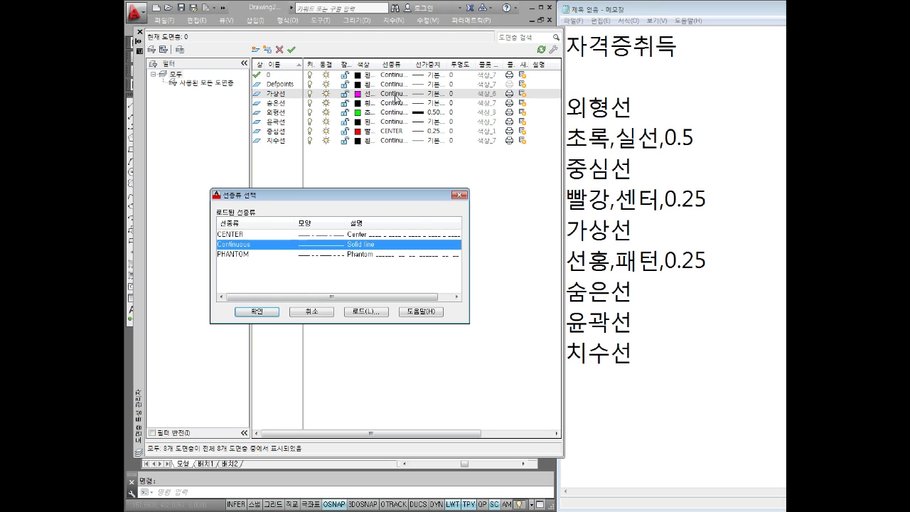
pyautogui.click(238, 254)
pyautogui.click(257, 311)
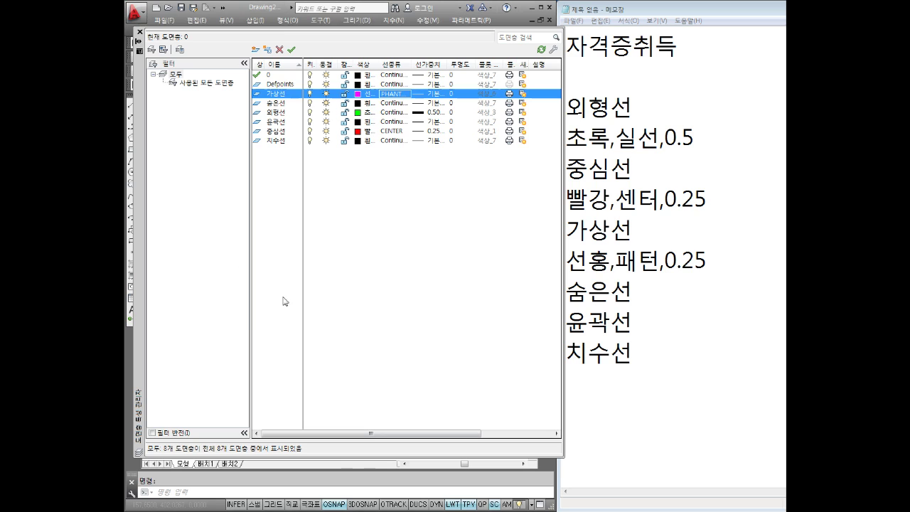
# - Give the 가상선 layer a 0.25 mm lineweight
pyautogui.click(434, 95)
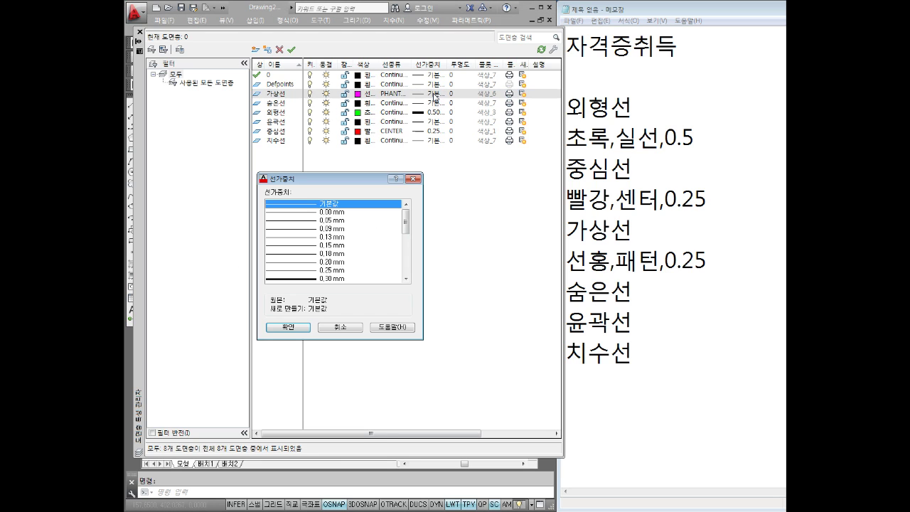
pyautogui.click(324, 271)
pyautogui.click(298, 329)
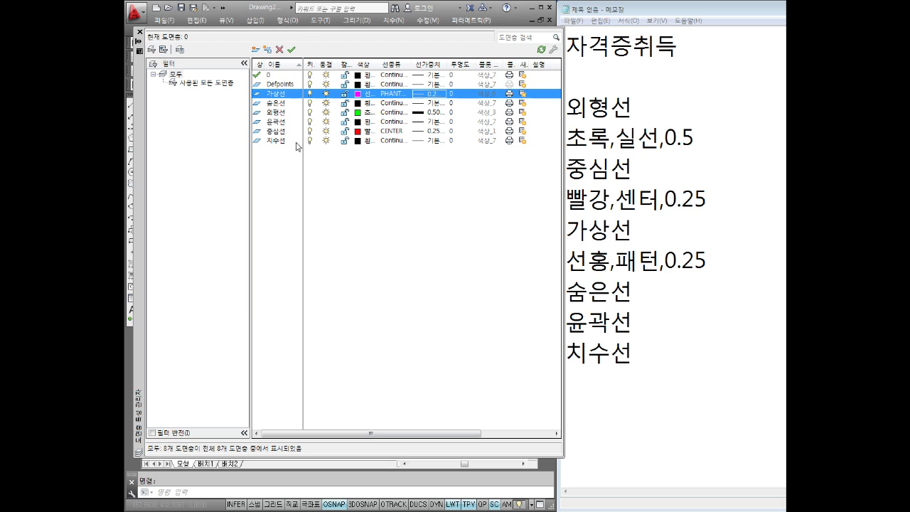
pyautogui.click(524, 188)
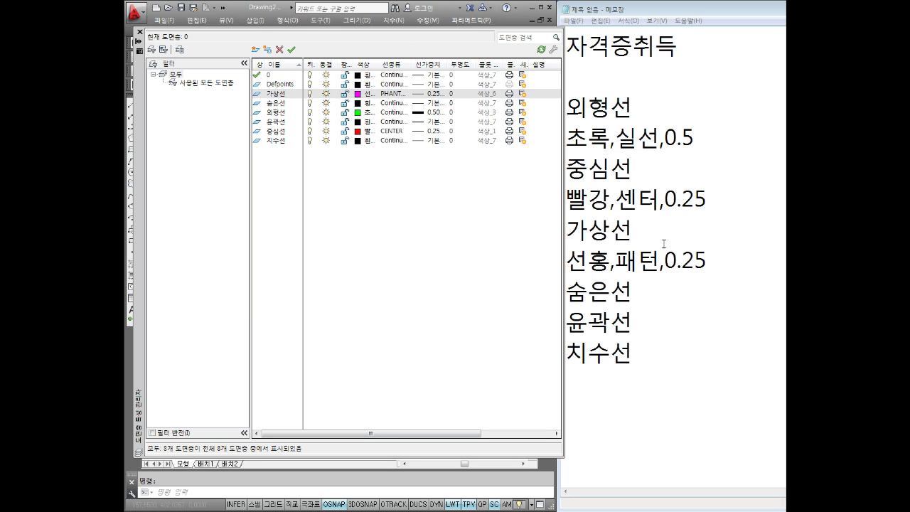
pyautogui.click(678, 304)
# - Note 노랑,히든,0.35 under 숨은선 in Notepad and make the 숨은선 layer yellow
pyautogui.press('Up')
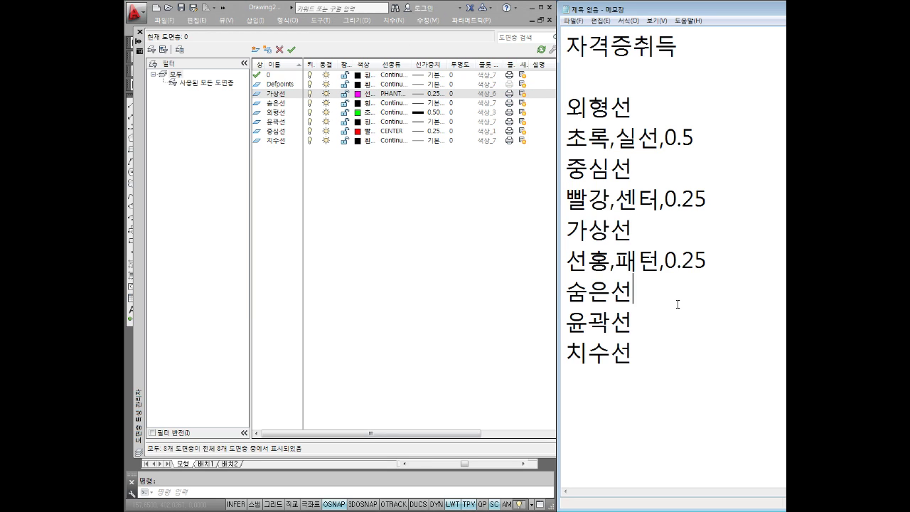
pyautogui.press('Return')
pyautogui.write('노')
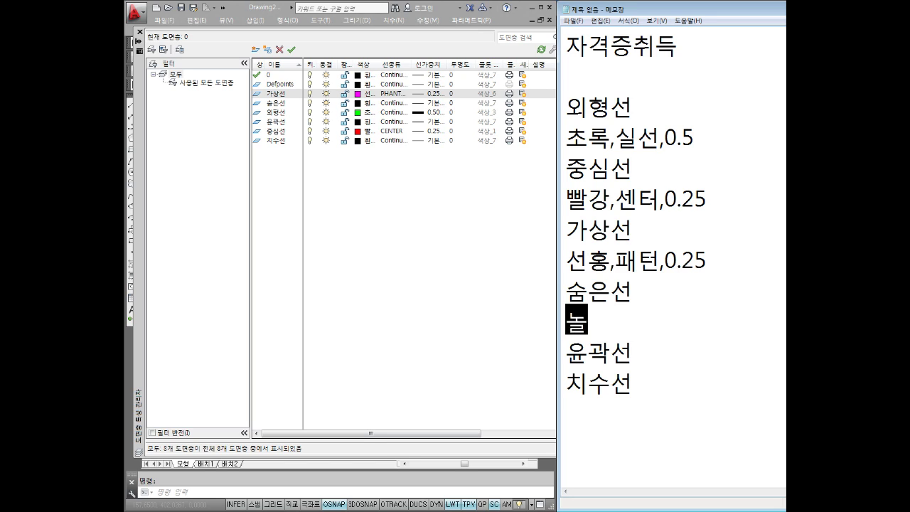
pyautogui.write('랑,히')
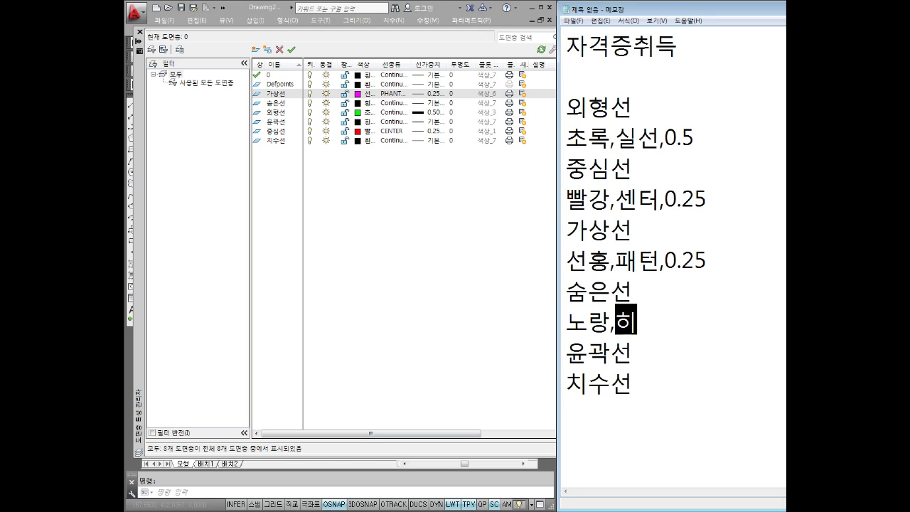
pyautogui.write('든,')
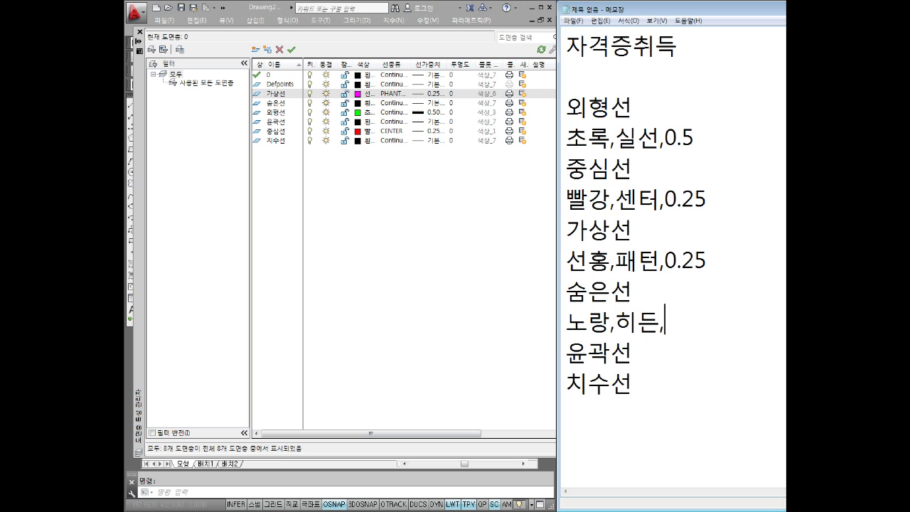
pyautogui.write('0.35')
pyautogui.click(363, 253)
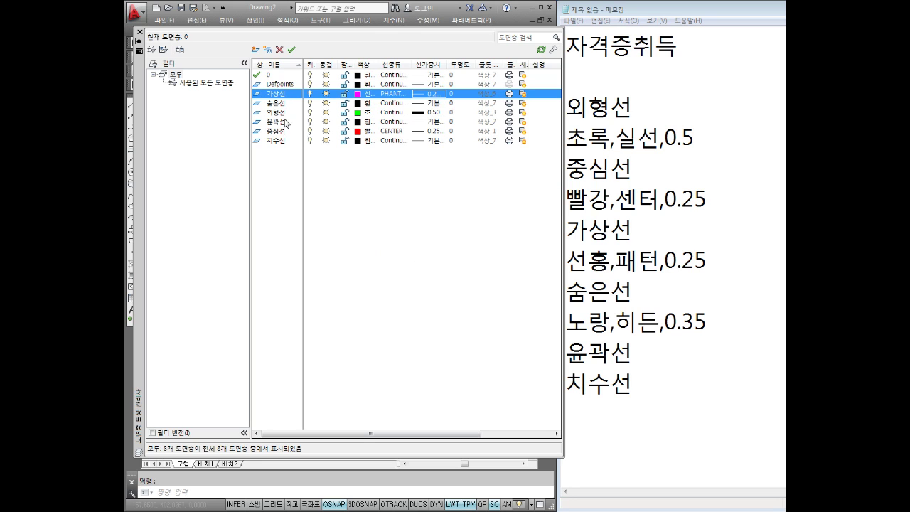
pyautogui.click(360, 103)
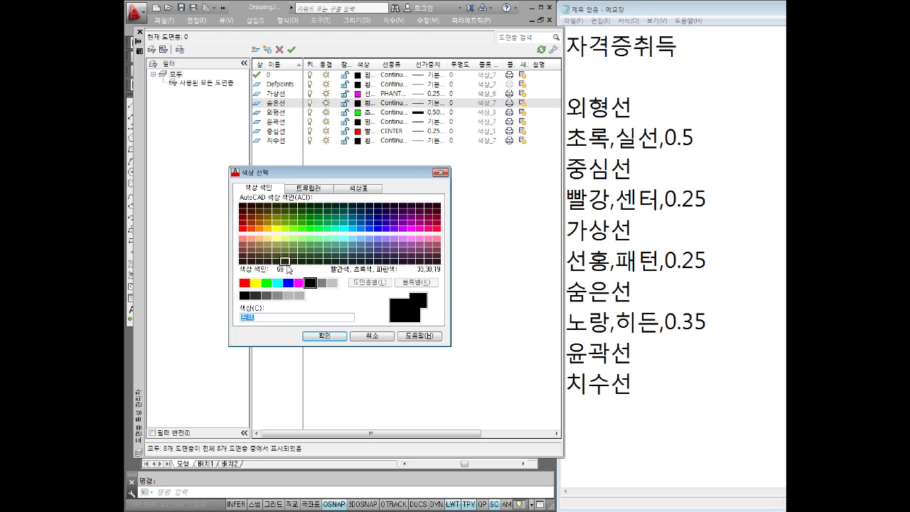
pyautogui.click(256, 283)
pyautogui.click(333, 336)
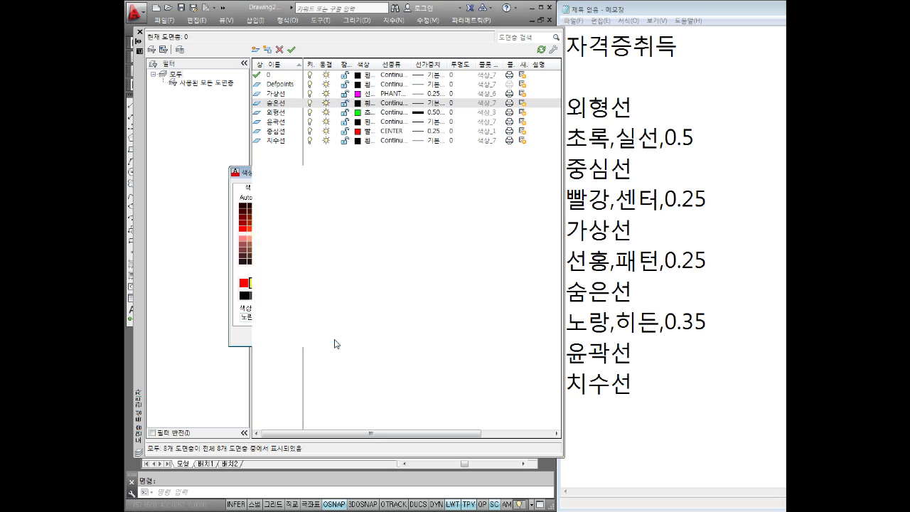
# - Load the HIDDEN linetype and assign it to 숨은선, jotting 'H' in the notes
pyautogui.click(397, 103)
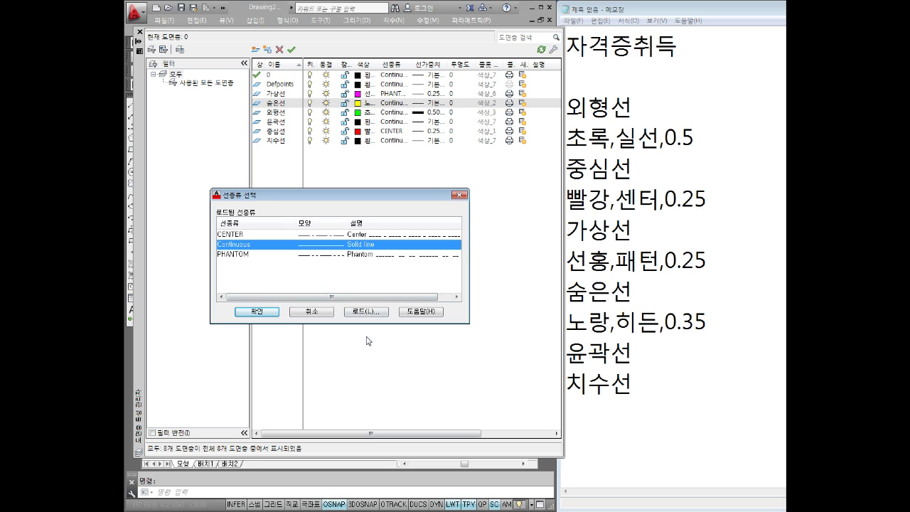
pyautogui.click(366, 312)
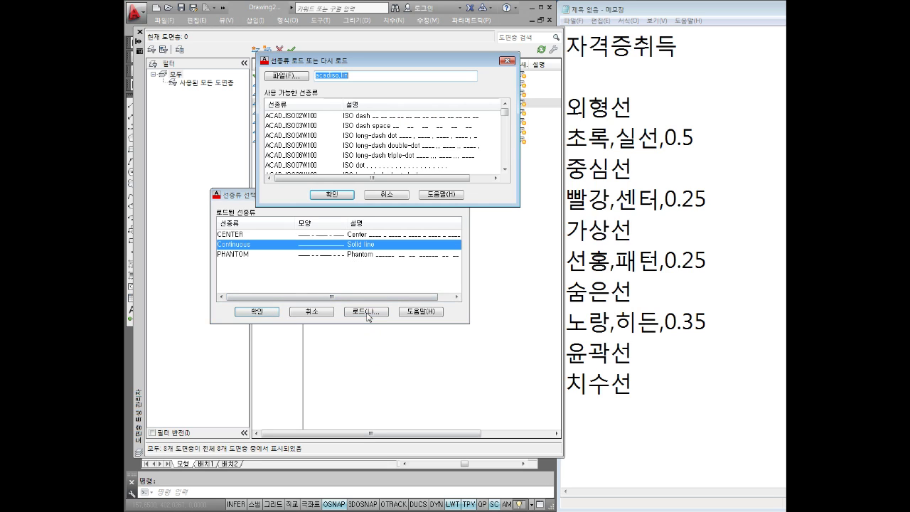
pyautogui.click(291, 136)
pyautogui.press('h')
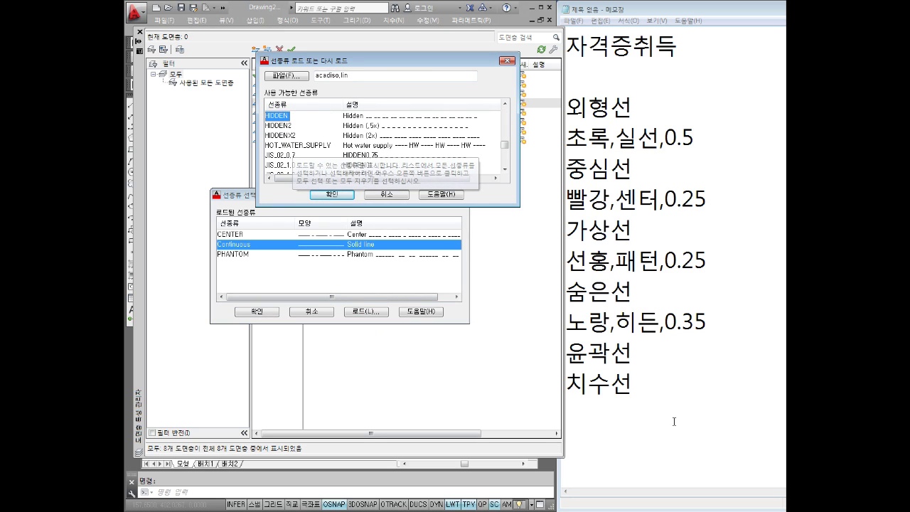
pyautogui.click(706, 321)
pyautogui.press('Return')
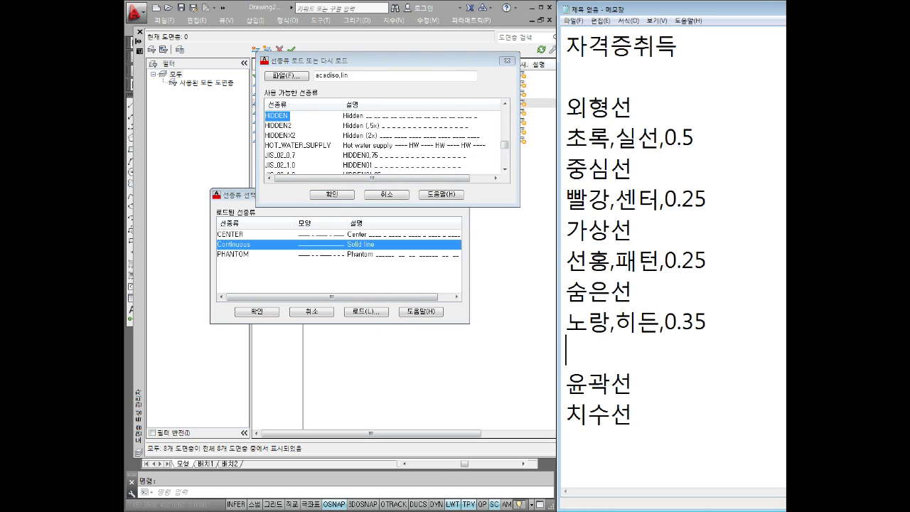
pyautogui.write('ㅗ')
pyautogui.press('BackSpace')
pyautogui.write('H')
pyautogui.click(267, 311)
pyautogui.click(339, 197)
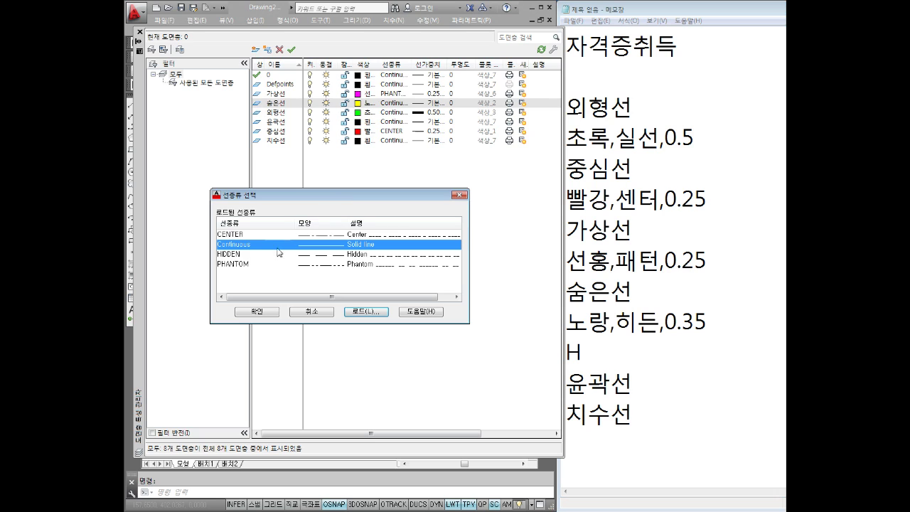
pyautogui.click(235, 254)
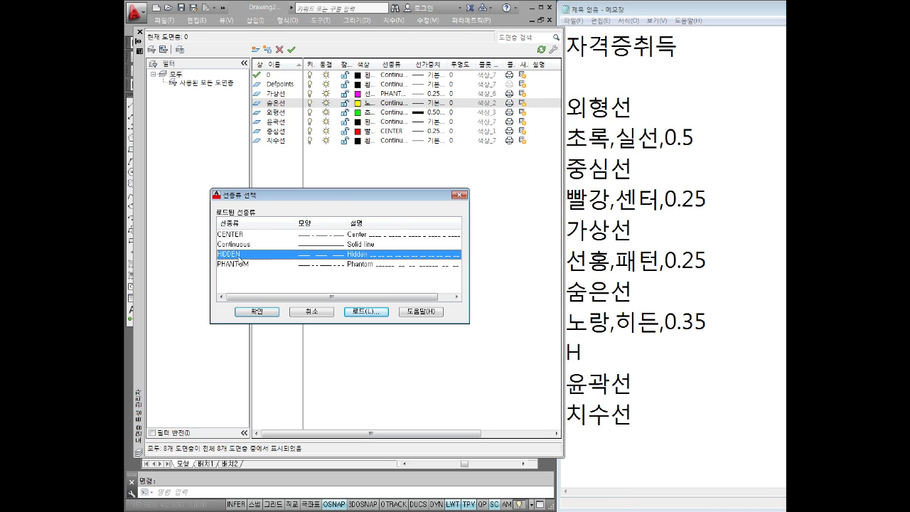
pyautogui.click(258, 311)
# - Set the 숨은선 layer lineweight to 0.35 mm
pyautogui.click(432, 103)
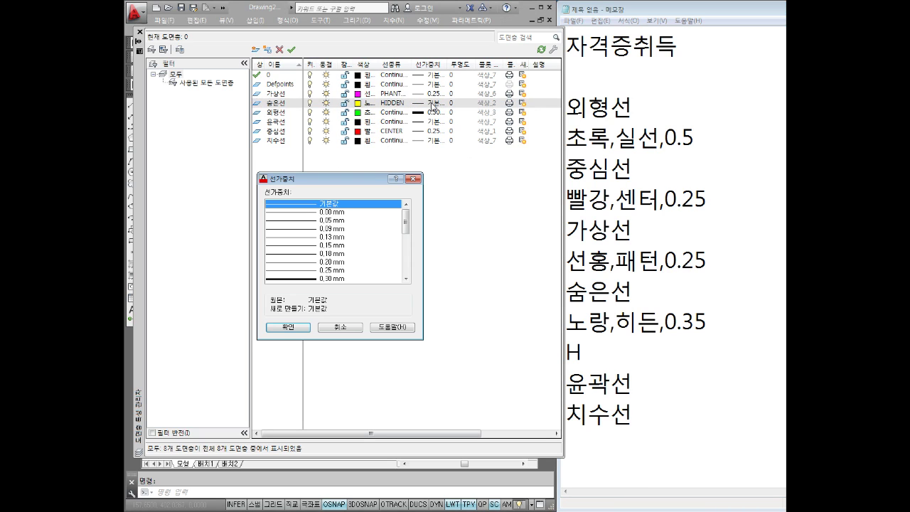
pyautogui.scroll(-2, 334, 273)
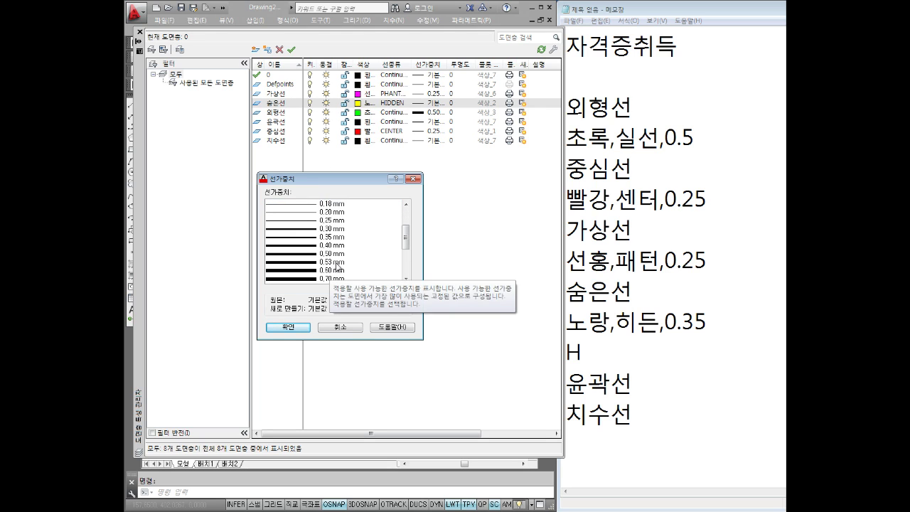
pyautogui.click(330, 239)
pyautogui.click(292, 327)
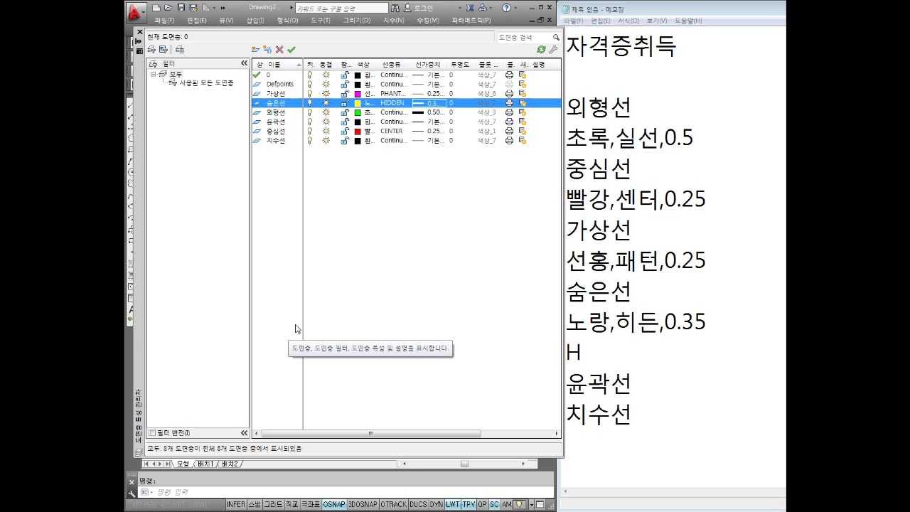
# - Add the note 하늘,실선,0.8 under 윤곽선 in Notepad
pyautogui.click(683, 397)
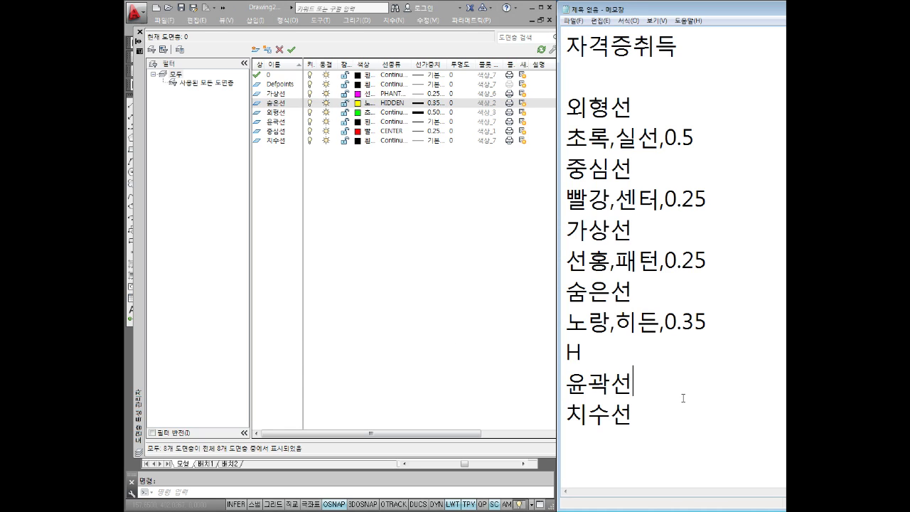
pyautogui.press('Return')
pyautogui.write('DB')
pyautogui.press('BackSpace')
pyautogui.press('BackSpace')
pyautogui.write('ㅇ')
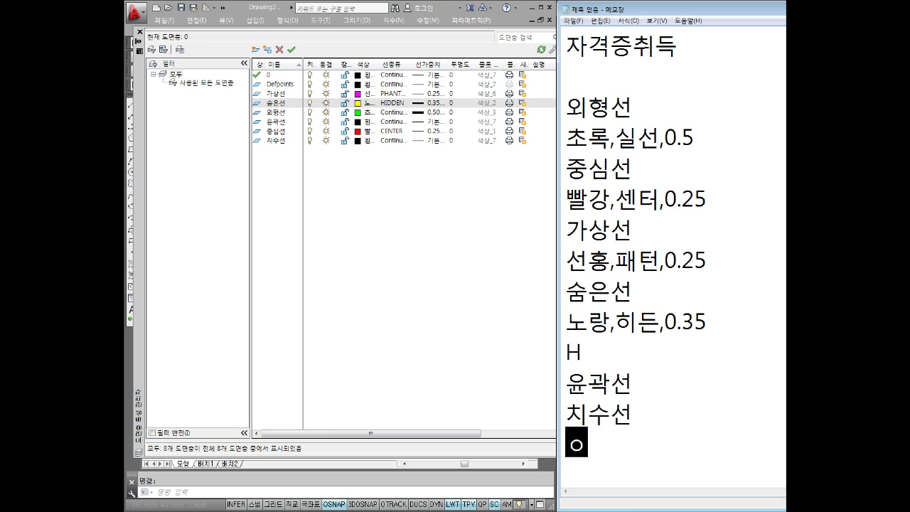
pyautogui.write('ㅠㄴ과')
pyautogui.press('BackSpace')
pyautogui.press('BackSpace')
pyautogui.press('BackSpace')
pyautogui.press('BackSpace')
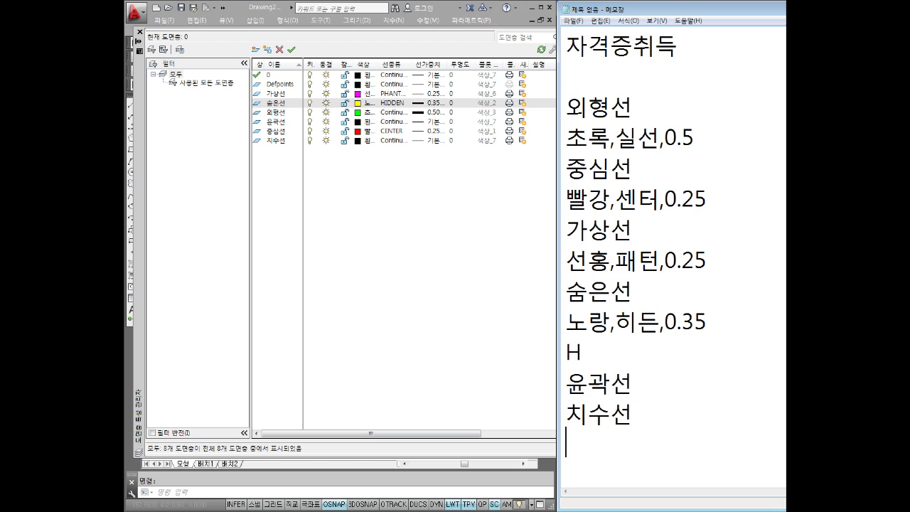
pyautogui.press('Up')
pyautogui.press('Right')
pyautogui.press('Right')
pyautogui.press('Up')
pyautogui.press('Right')
pyautogui.press('Return')
pyautogui.write('하늘')
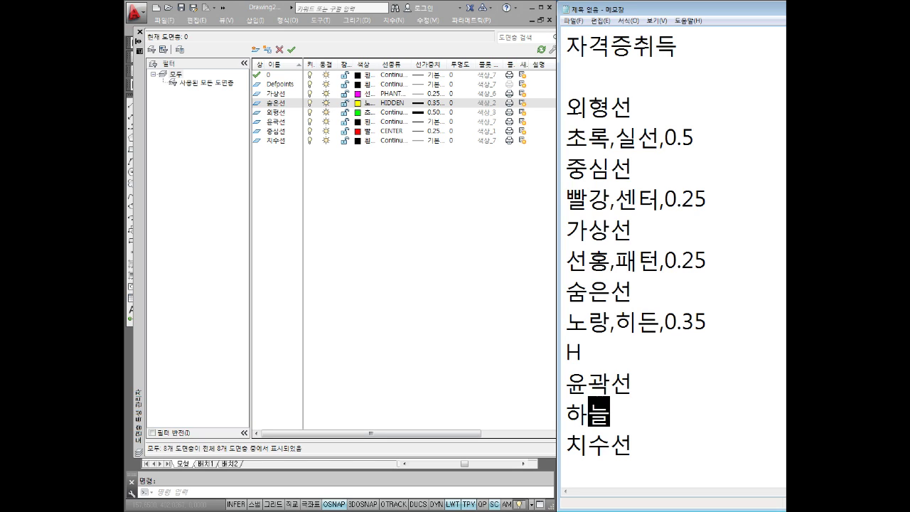
pyautogui.write(',')
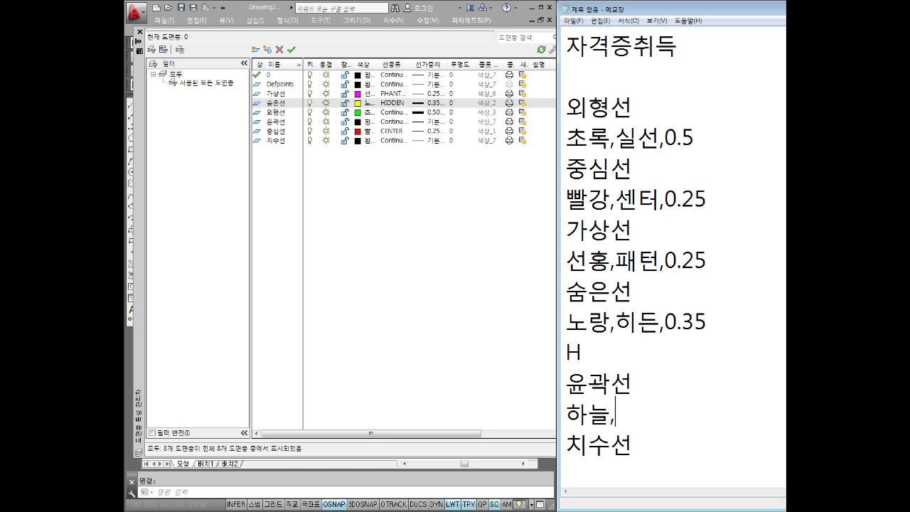
pyautogui.write('실선')
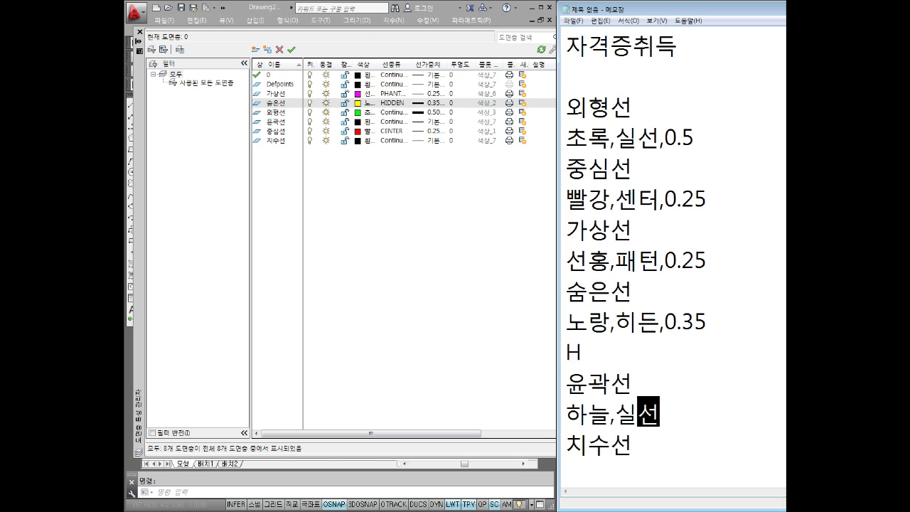
pyautogui.write(',0.8')
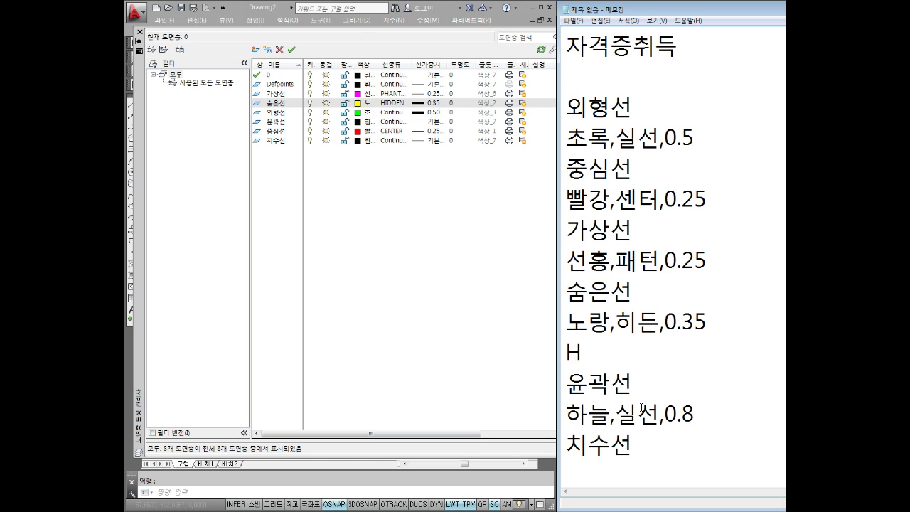
# - Make the 윤곽선 layer cyan with a 0.80 mm lineweight
pyautogui.click(357, 145)
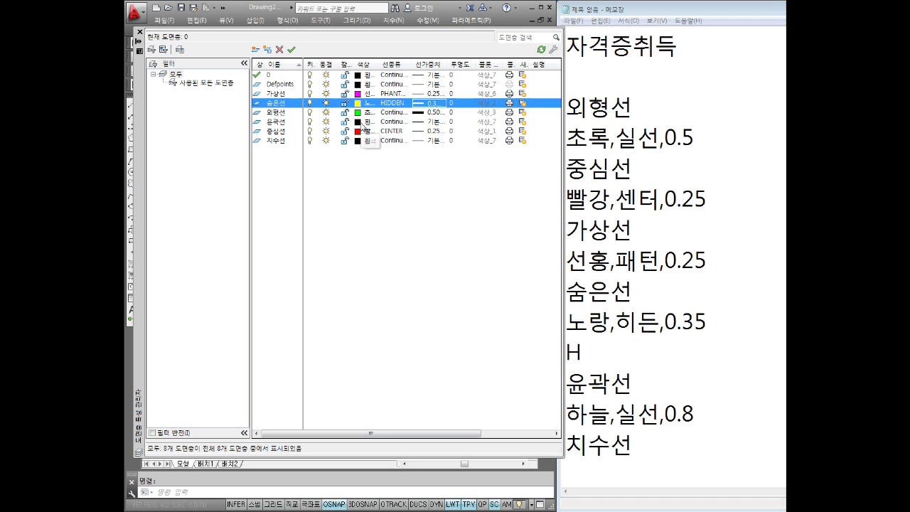
pyautogui.click(358, 122)
pyautogui.click(278, 283)
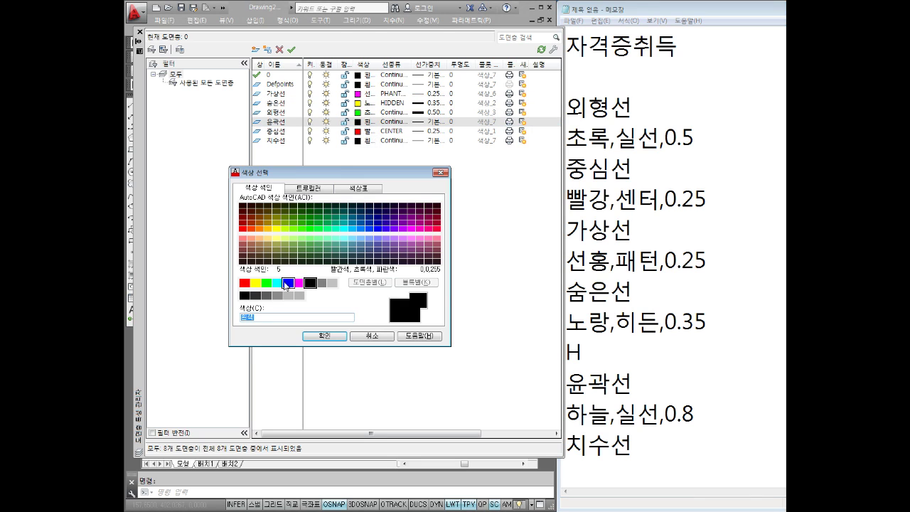
pyautogui.click(336, 339)
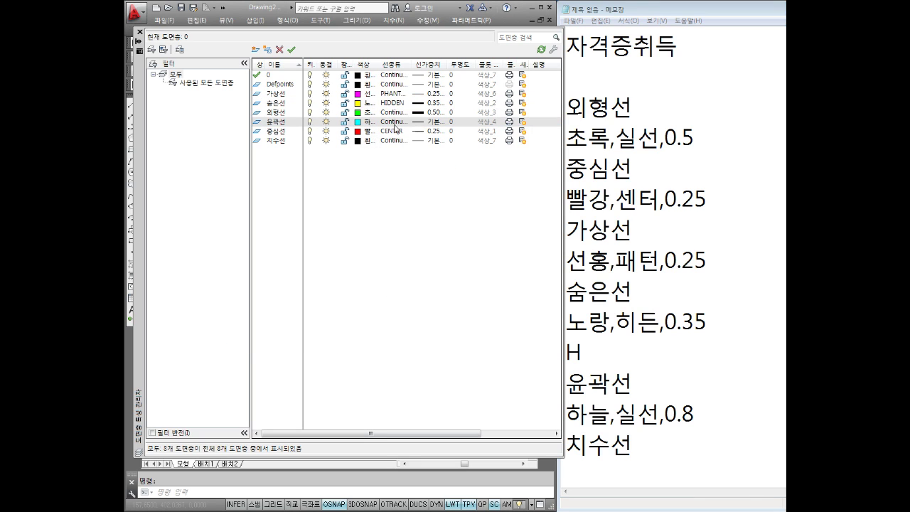
pyautogui.click(421, 123)
pyautogui.click(341, 238)
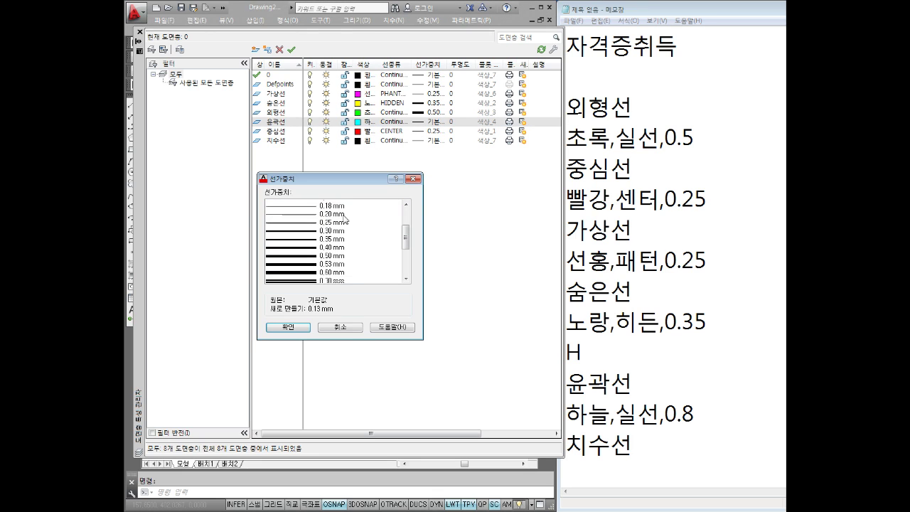
pyautogui.scroll(-4, 341, 239)
pyautogui.click(341, 236)
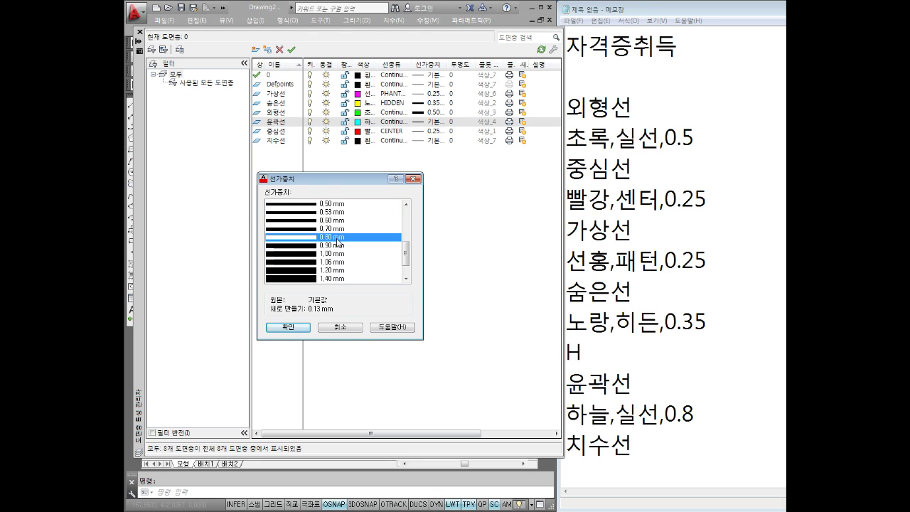
pyautogui.click(291, 327)
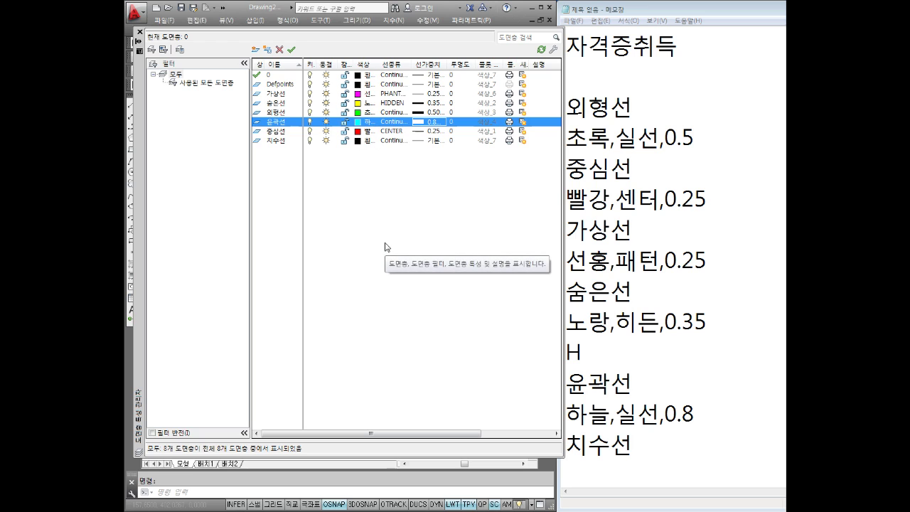
# - Leave 치수선 as Continuous and close the layer manager
pyautogui.click(395, 140)
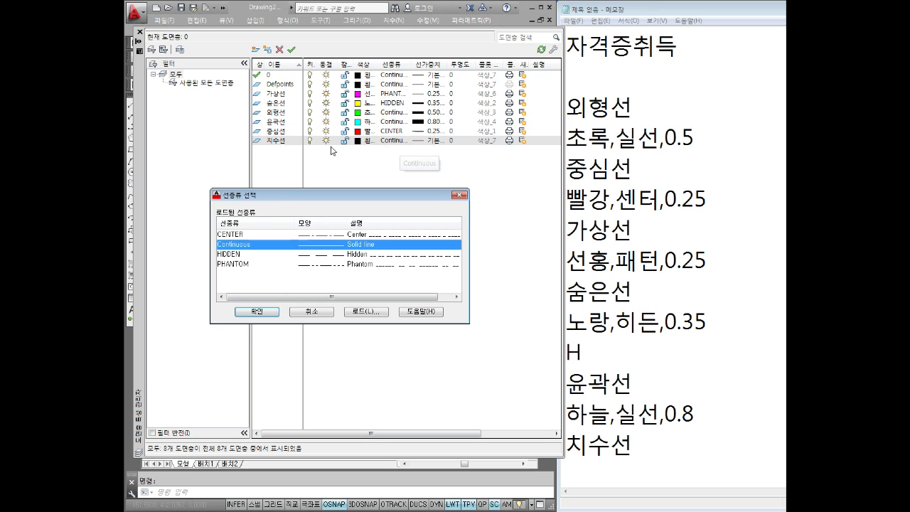
pyautogui.click(271, 311)
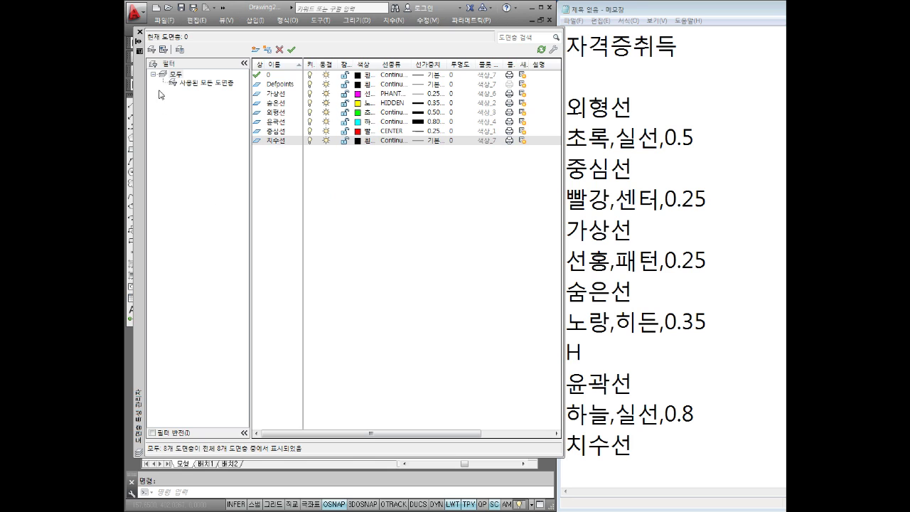
pyautogui.click(140, 33)
pyautogui.click(324, 57)
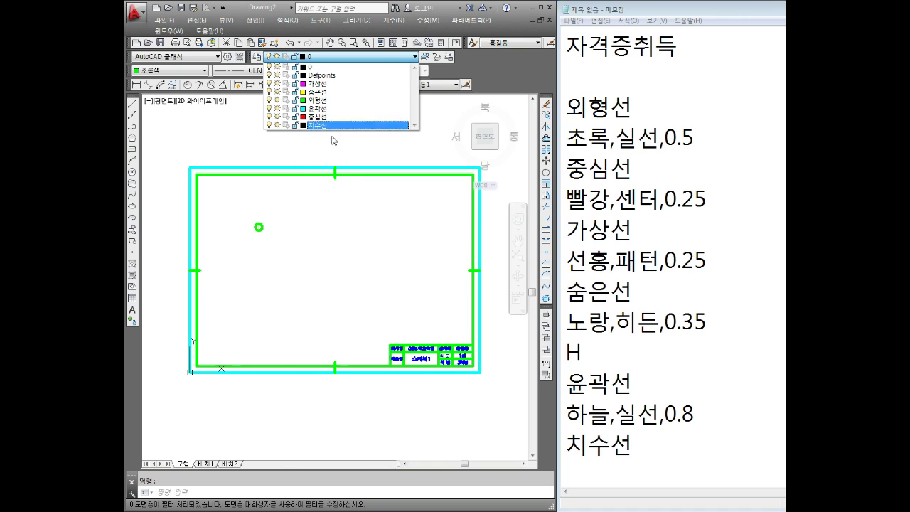
# - Keep layer 0 current, float the Properties toolbar, and set colour, linetype, lineweight to ByLayer
pyautogui.click(363, 195)
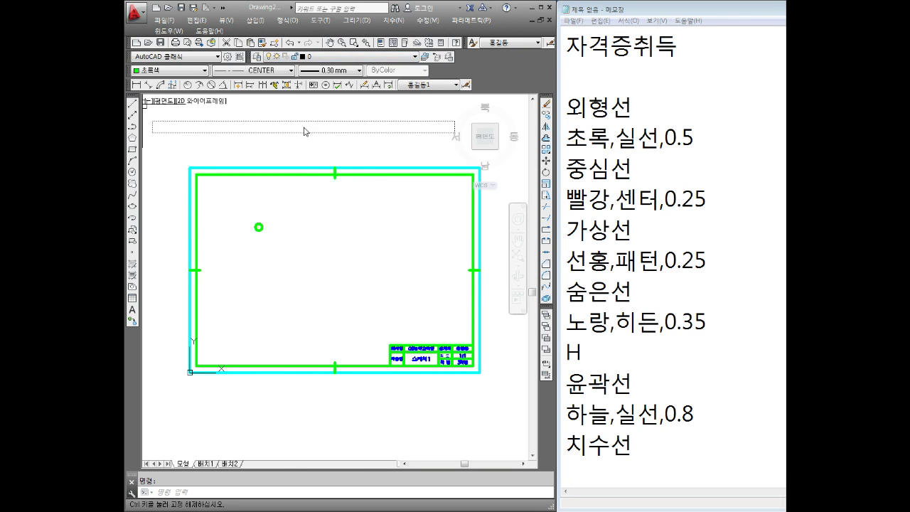
pyautogui.moveTo(130, 71); pyautogui.dragTo(405, 142)
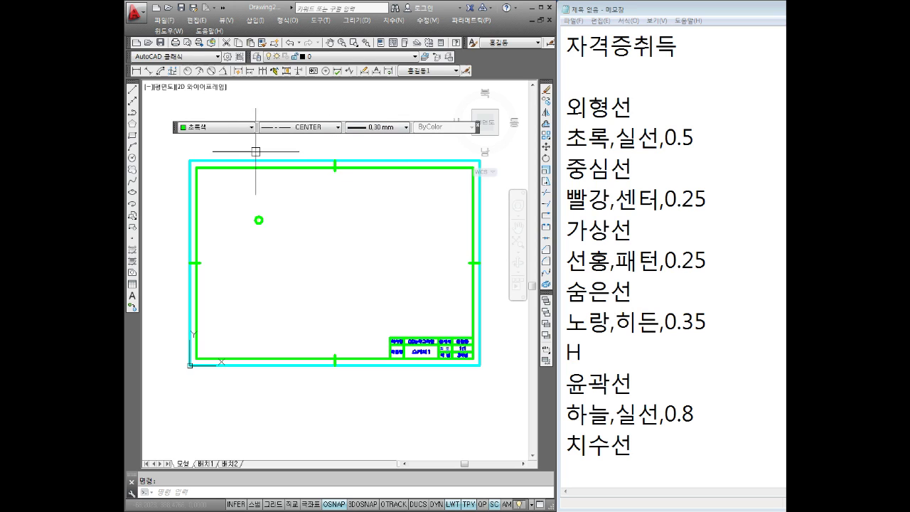
pyautogui.click(205, 129)
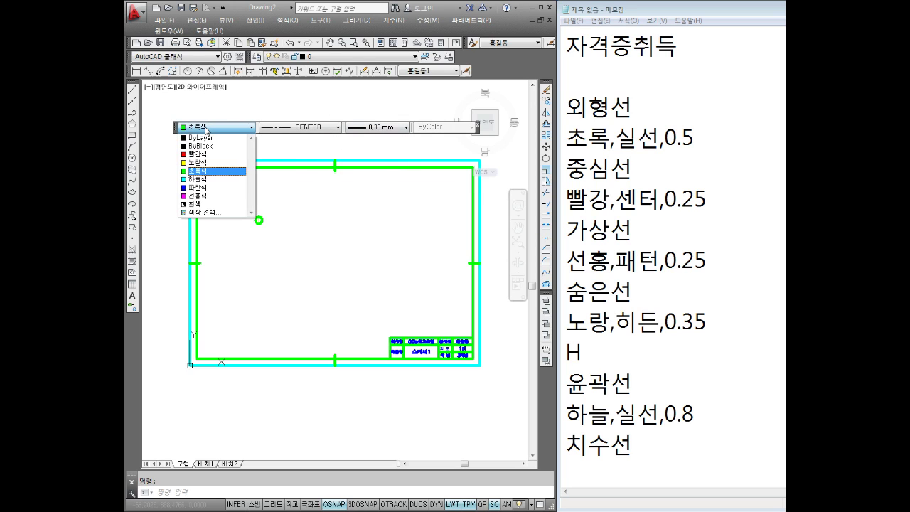
pyautogui.click(205, 138)
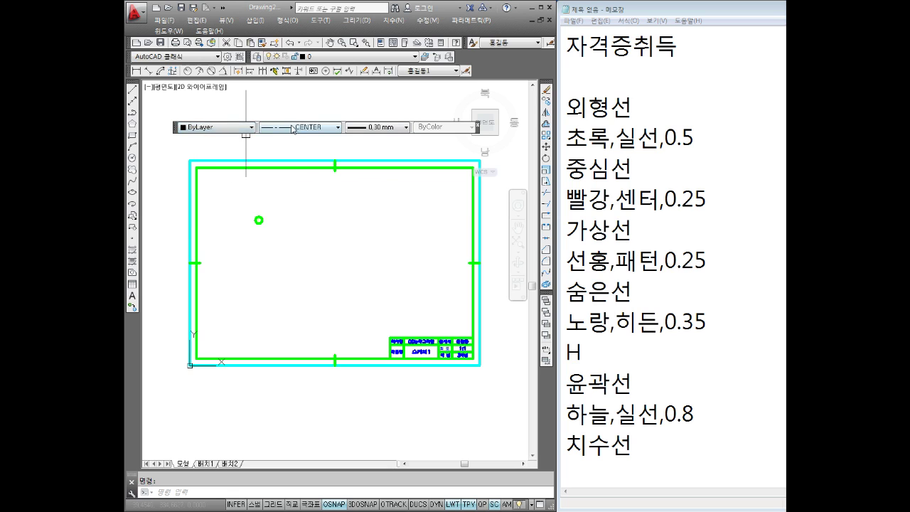
pyautogui.click(299, 127)
pyautogui.click(279, 140)
pyautogui.click(377, 128)
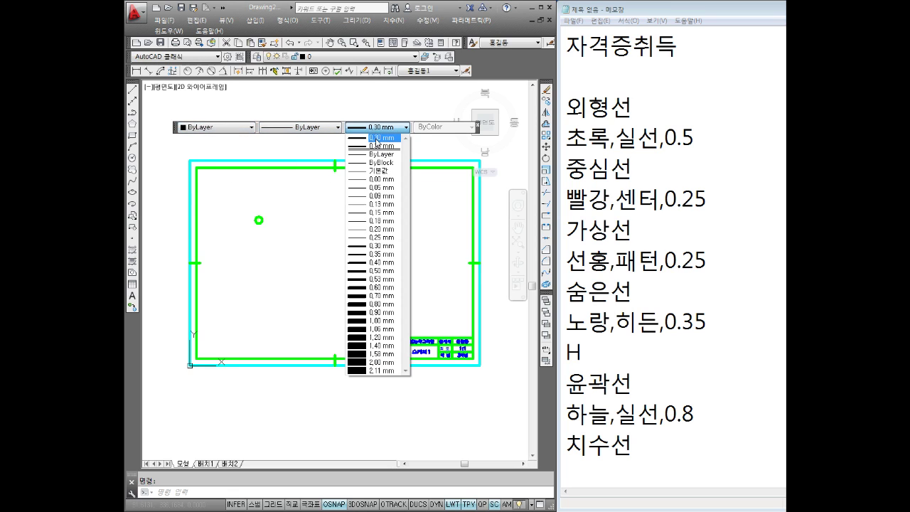
pyautogui.click(380, 155)
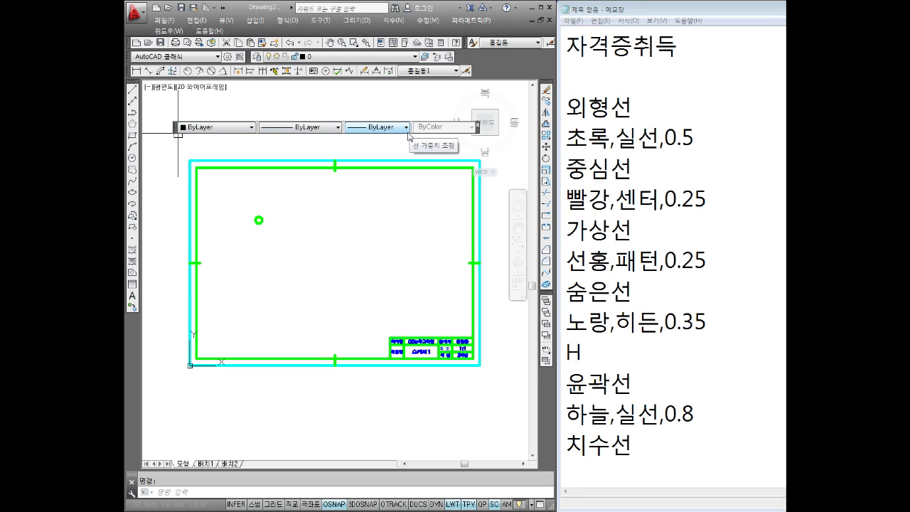
# - Try direct settings: 0.20 mm lineweight, CENTER linetype and red colour
pyautogui.click(380, 127)
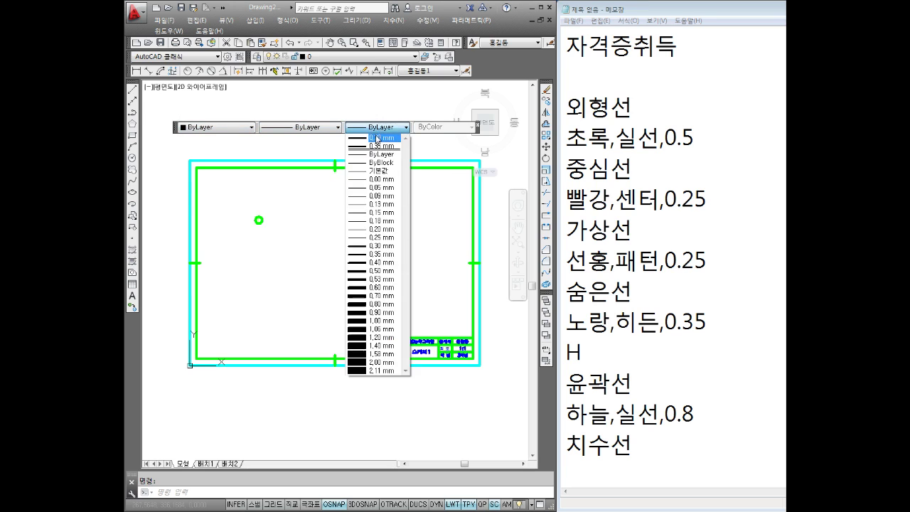
pyautogui.click(371, 230)
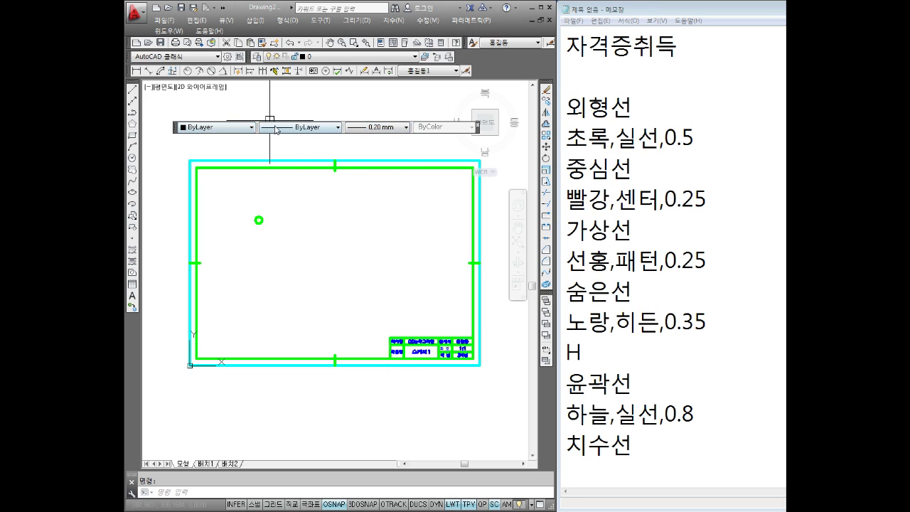
pyautogui.click(278, 127)
pyautogui.click(300, 155)
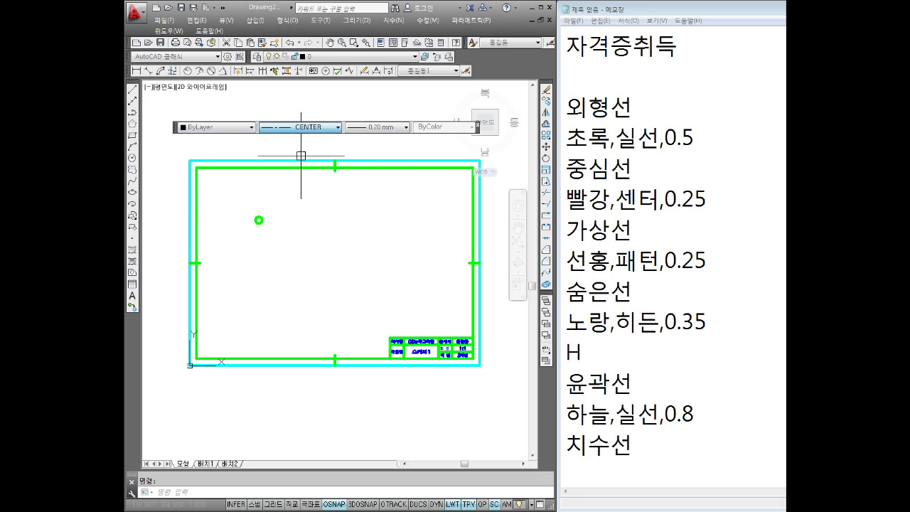
pyautogui.click(232, 128)
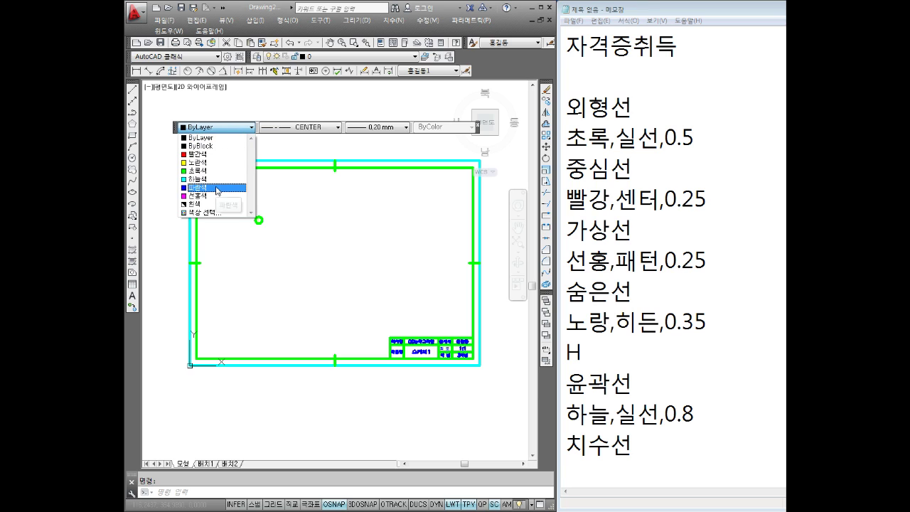
pyautogui.click(213, 154)
# - Switch colour, linetype and lineweight from red/CENTER/0.20 back to ByLayer
pyautogui.click(216, 129)
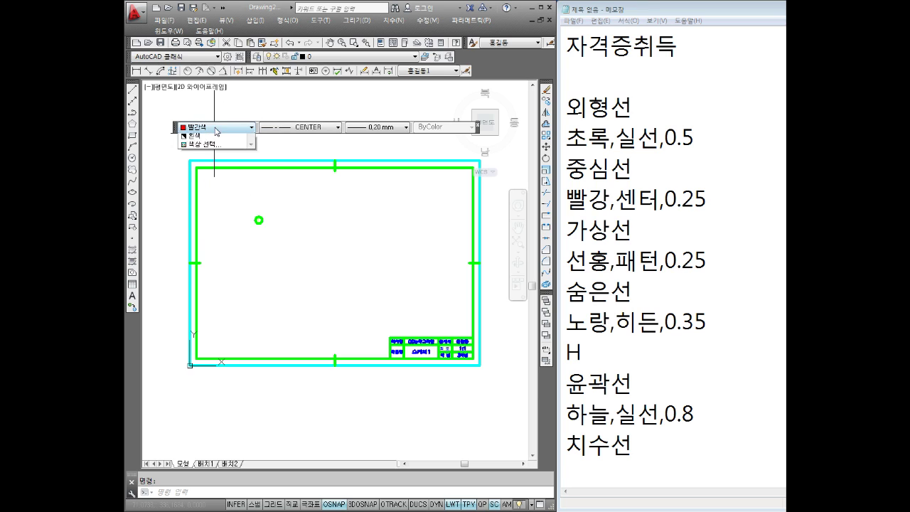
pyautogui.click(318, 127)
pyautogui.click(313, 128)
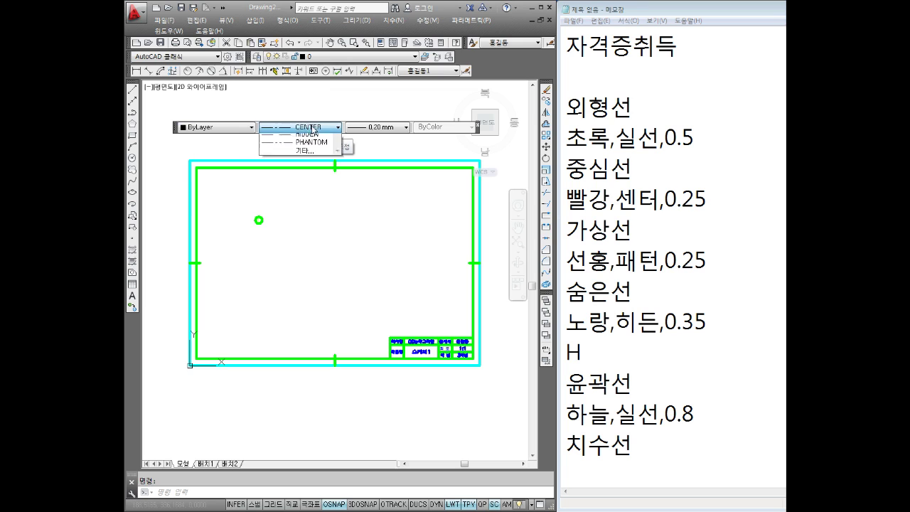
pyautogui.click(313, 134)
pyautogui.click(406, 128)
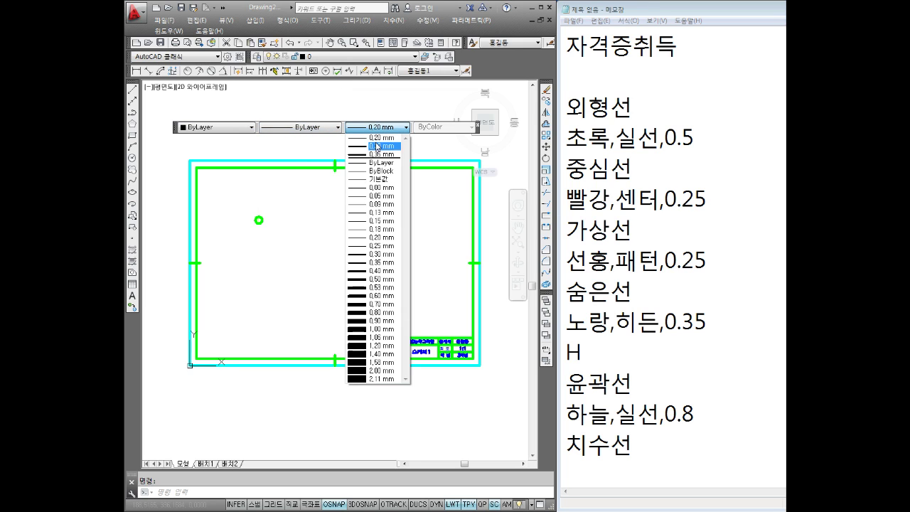
pyautogui.click(381, 163)
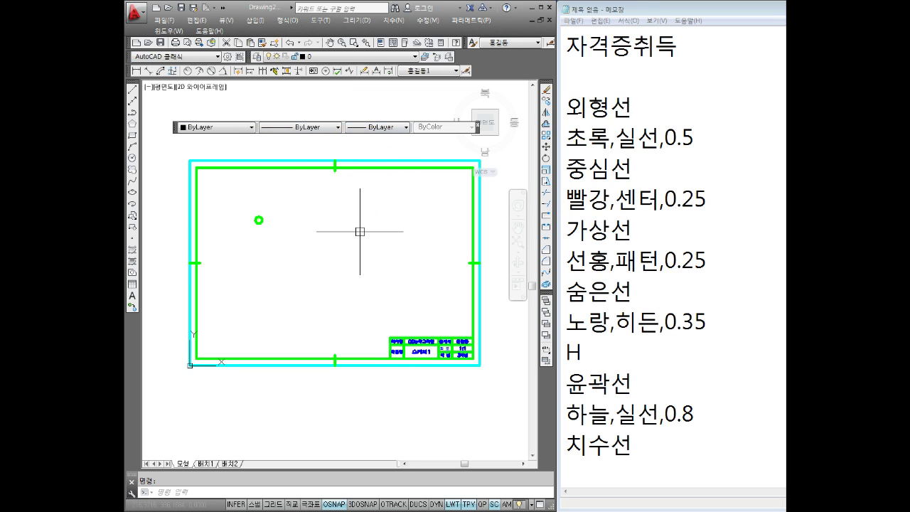
pyautogui.moveTo(351, 232); pyautogui.dragTo(315, 249, button='middle')
# - Make 가상선 current and draw a four-point magenta line
pyautogui.scroll(2, 313, 238)
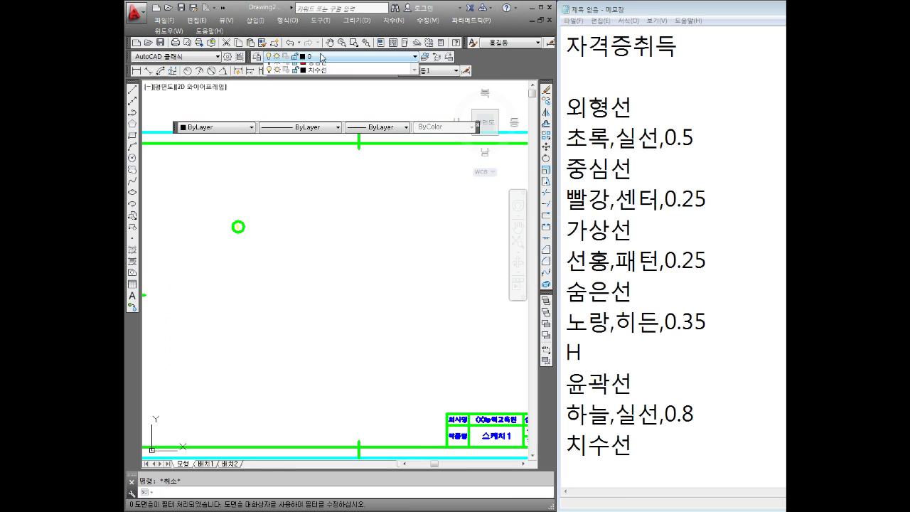
pyautogui.click(341, 56)
pyautogui.click(314, 84)
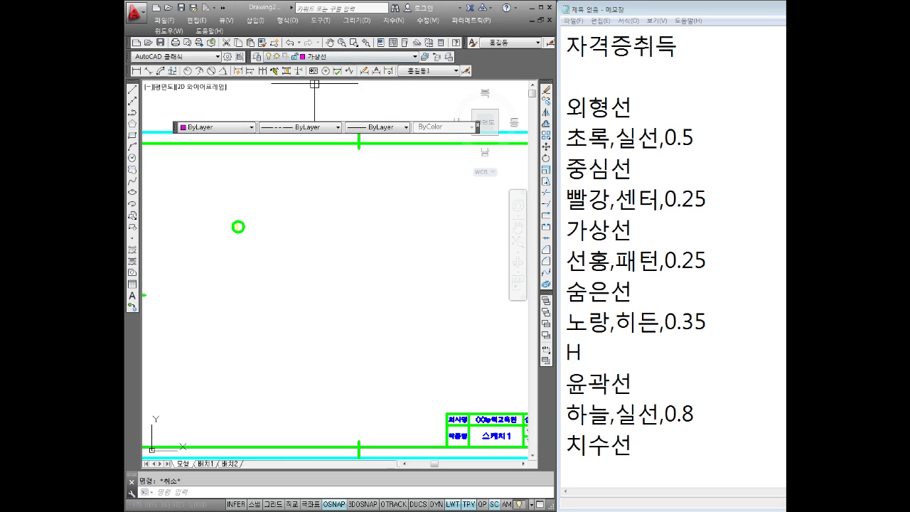
pyautogui.click(346, 492)
pyautogui.write('ㄴ')
pyautogui.press('Return')
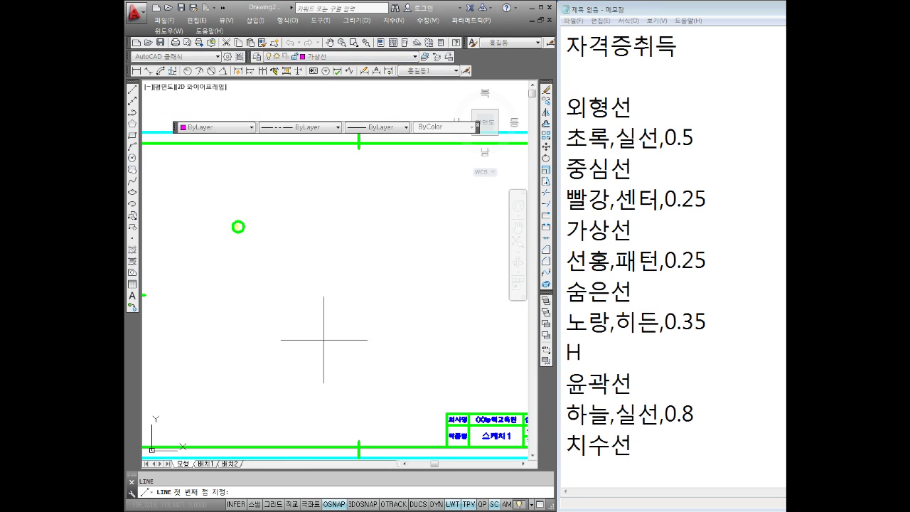
pyautogui.click(305, 280)
pyautogui.click(374, 224)
pyautogui.click(390, 308)
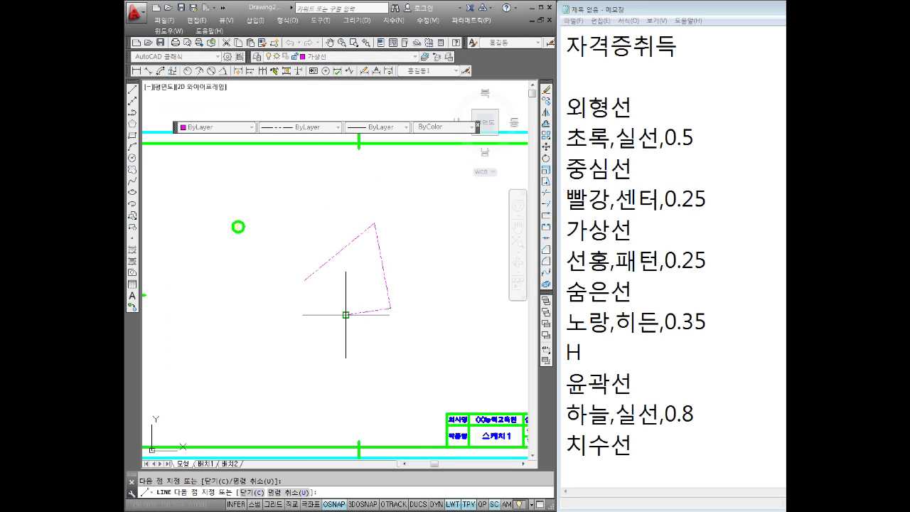
pyautogui.click(347, 315)
pyautogui.scroll(2, 291, 314)
pyautogui.press('Escape')
# - Make 숨은선 current and draw a yellow diamond-shaped hidden line
pyautogui.click(334, 56)
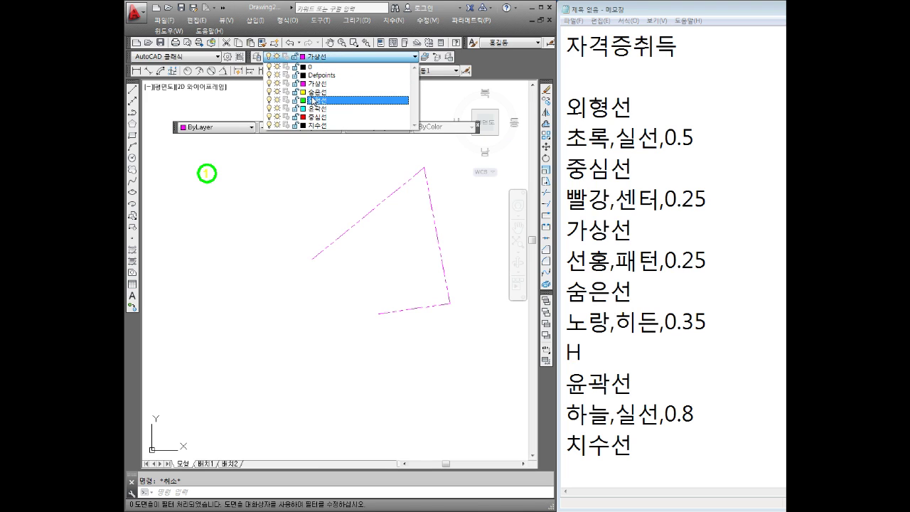
pyautogui.click(325, 91)
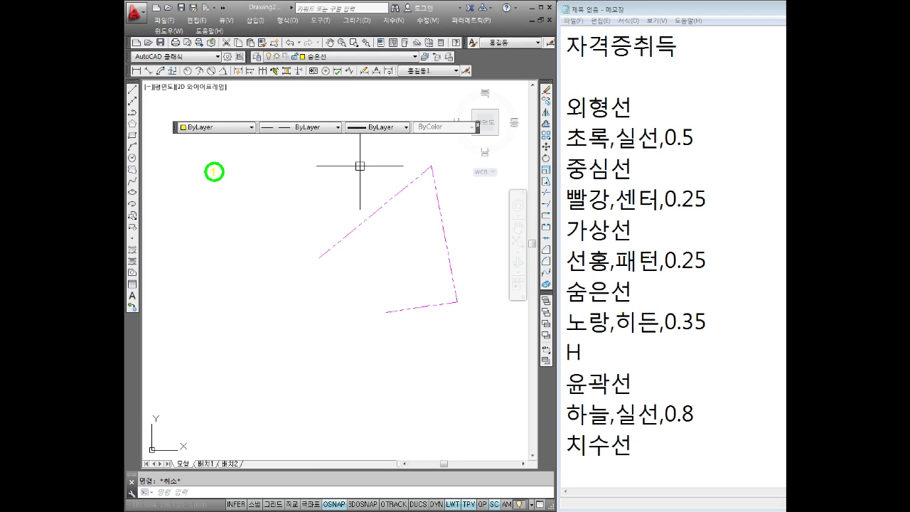
pyautogui.press('l')
pyautogui.press('Return')
pyautogui.click(197, 318)
pyautogui.click(241, 245)
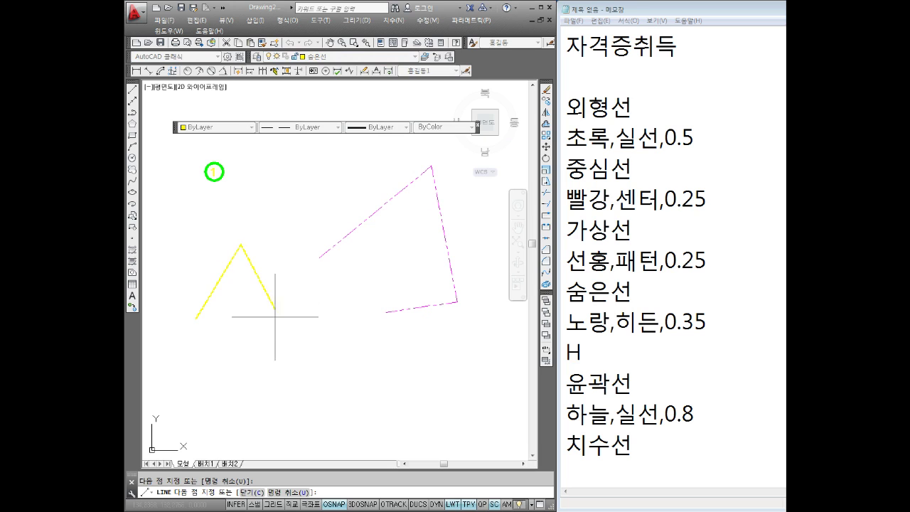
pyautogui.click(275, 307)
pyautogui.click(239, 365)
pyautogui.scroll(2, 239, 305)
pyautogui.scroll(2, 354, 322)
pyautogui.press('Escape')
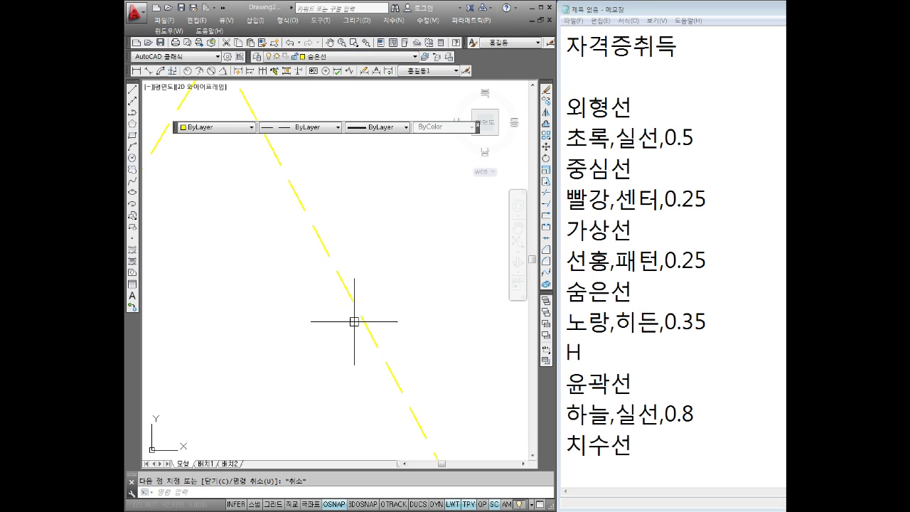
pyautogui.scroll(-3, 361, 233)
pyautogui.scroll(-2, 369, 259)
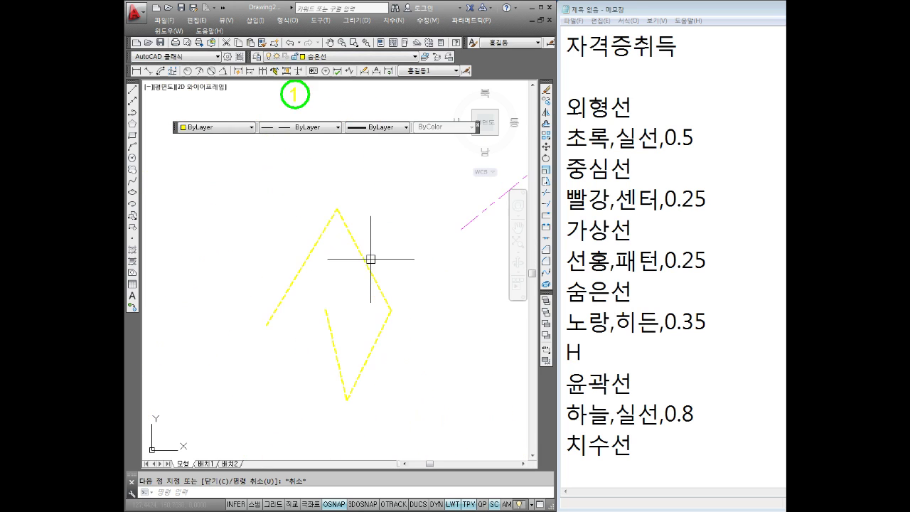
pyautogui.moveTo(369, 258); pyautogui.dragTo(313, 216, button='middle')
# - Make 외형선 current and draw a four-point green outline line
pyautogui.click(324, 56)
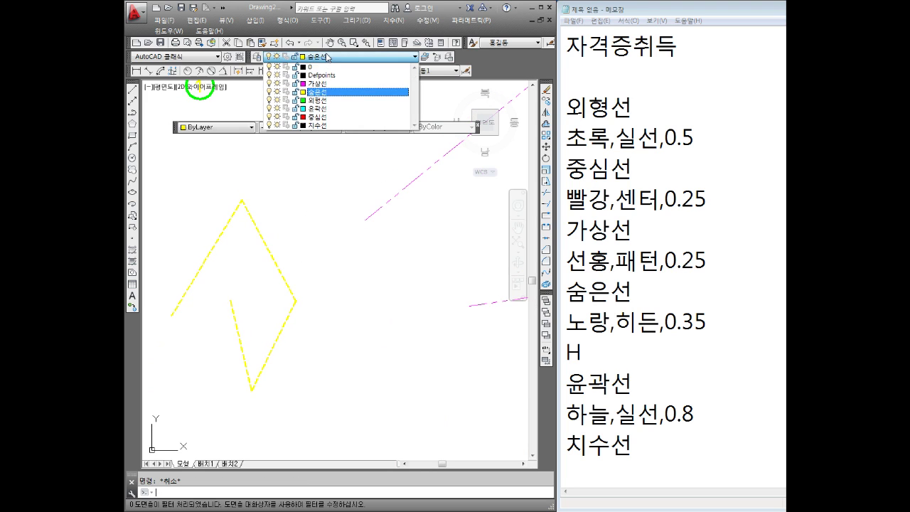
pyautogui.click(322, 100)
pyautogui.scroll(-3, 327, 178)
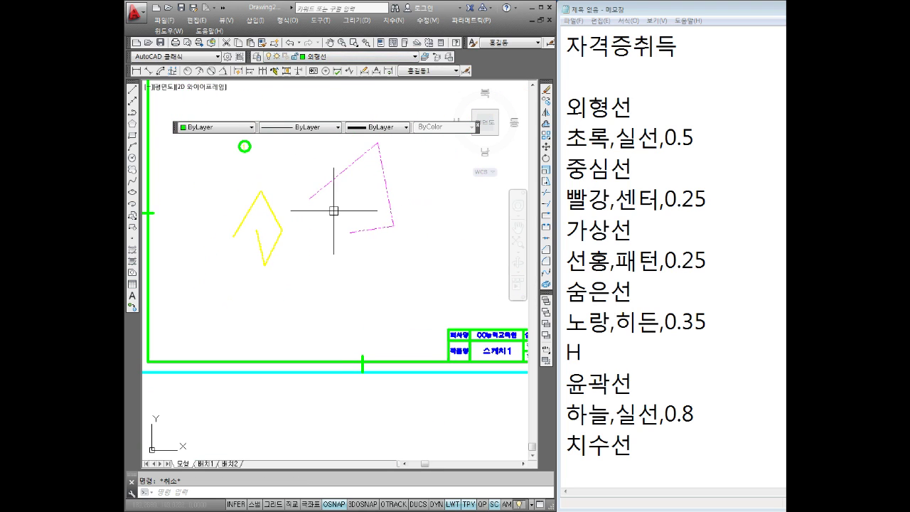
pyautogui.write('l')
pyautogui.press('Return')
pyautogui.click(334, 286)
pyautogui.click(366, 248)
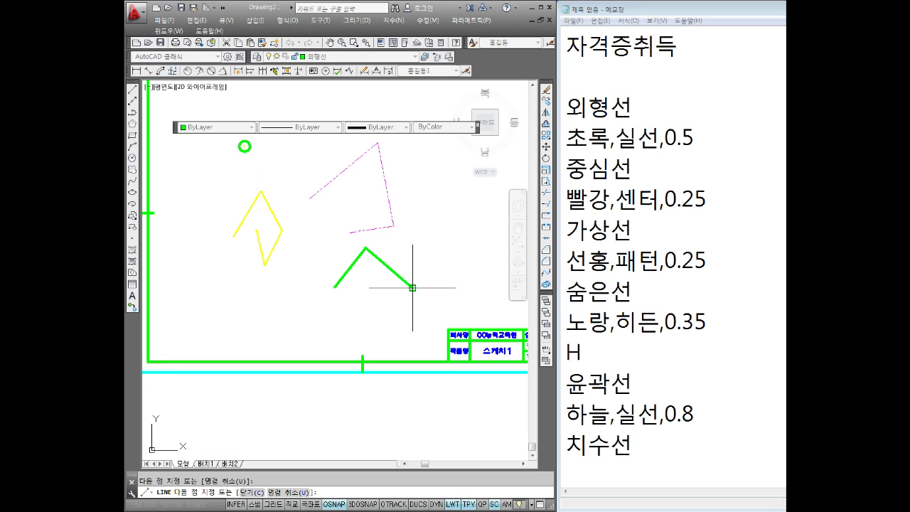
pyautogui.click(413, 288)
pyautogui.click(368, 327)
pyautogui.scroll(2, 368, 328)
pyautogui.scroll(2, 366, 258)
pyautogui.scroll(-1, 346, 197)
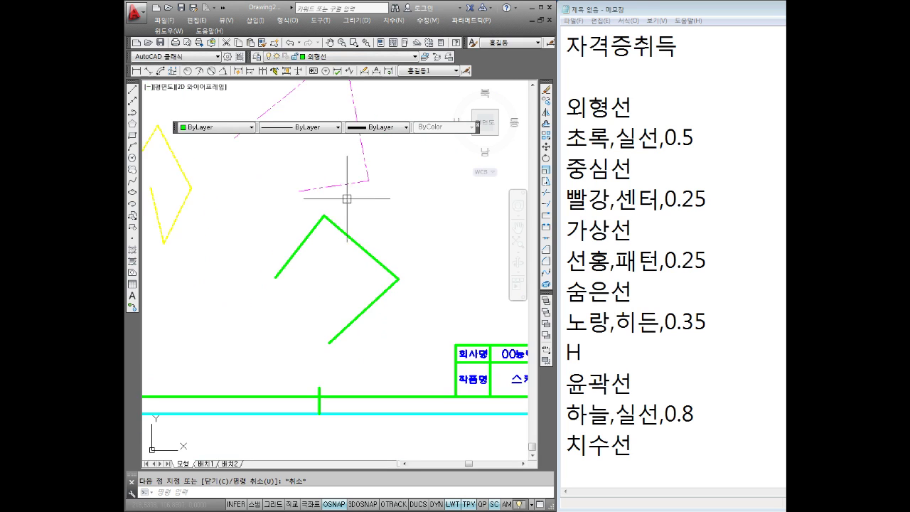
pyautogui.scroll(-1, 308, 83)
pyautogui.press('Escape')
# - Make 윤곽선 current and draw a four-point cyan contour line
pyautogui.click(318, 57)
pyautogui.click(321, 108)
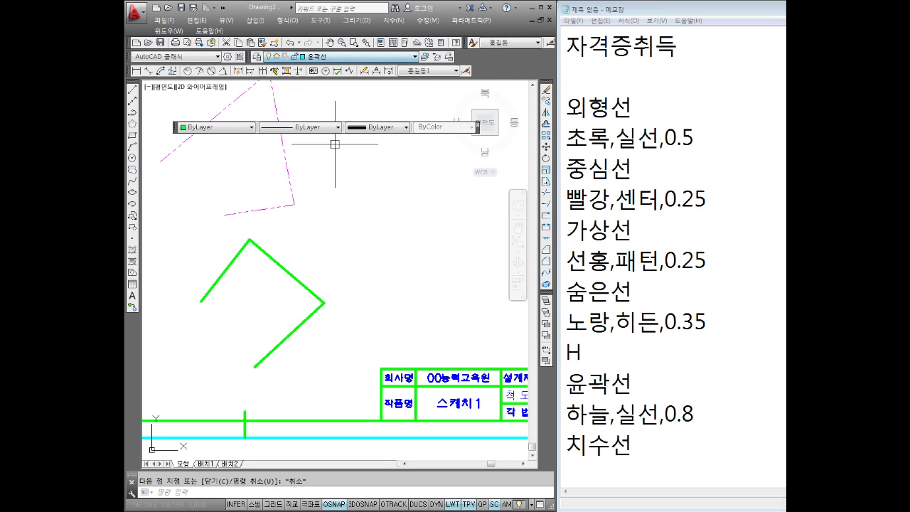
pyautogui.moveTo(371, 204); pyautogui.dragTo(376, 238, button='middle')
pyautogui.click(366, 264)
pyautogui.click(386, 171)
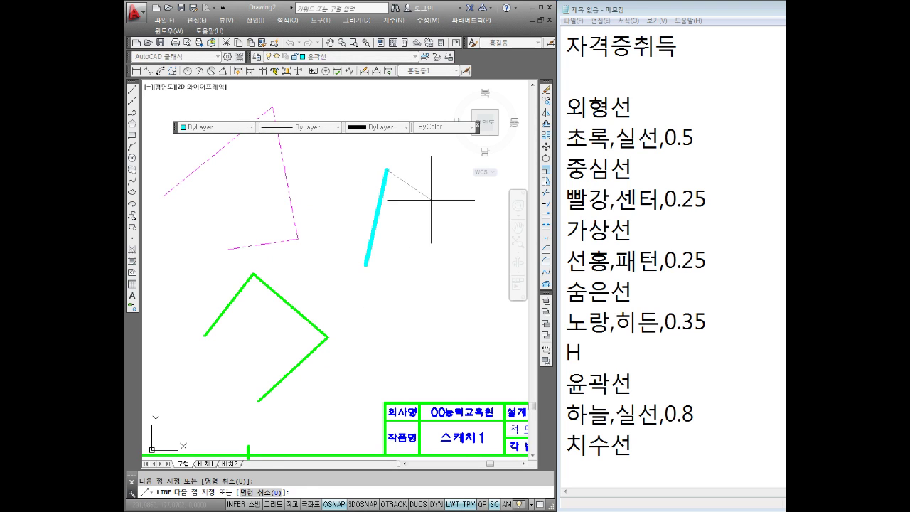
pyautogui.click(437, 206)
pyautogui.click(409, 291)
pyautogui.press('Escape')
pyautogui.scroll(-2, 401, 320)
pyautogui.moveTo(316, 223); pyautogui.dragTo(324, 187, button='middle')
pyautogui.moveTo(320, 142)
pyautogui.mouseDown(button='middle')
pyautogui.moveTo(322, 190)
pyautogui.moveTo(304, 254)
pyautogui.mouseUp(button='middle')
# - Make 중심선 current and draw a four-point red centre line
pyautogui.click(317, 57)
pyautogui.click(317, 117)
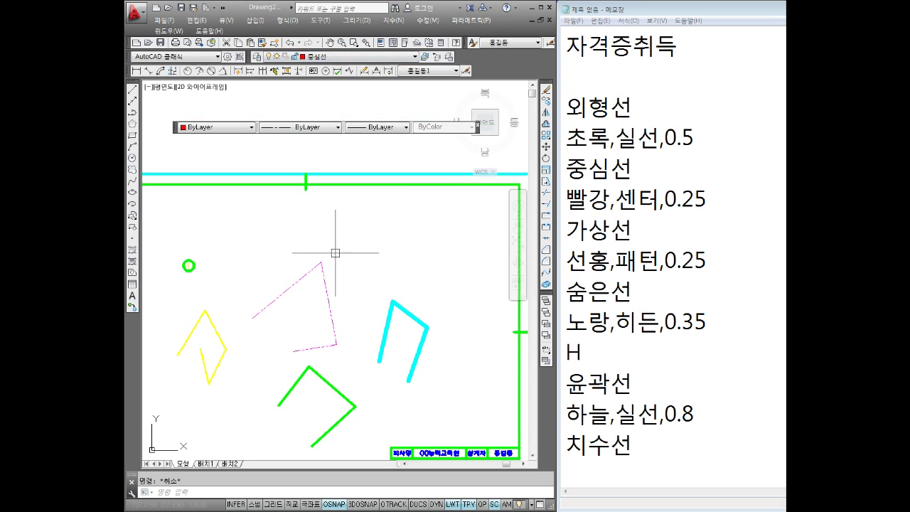
pyautogui.write('l')
pyautogui.press('Return')
pyautogui.click(360, 261)
pyautogui.click(402, 215)
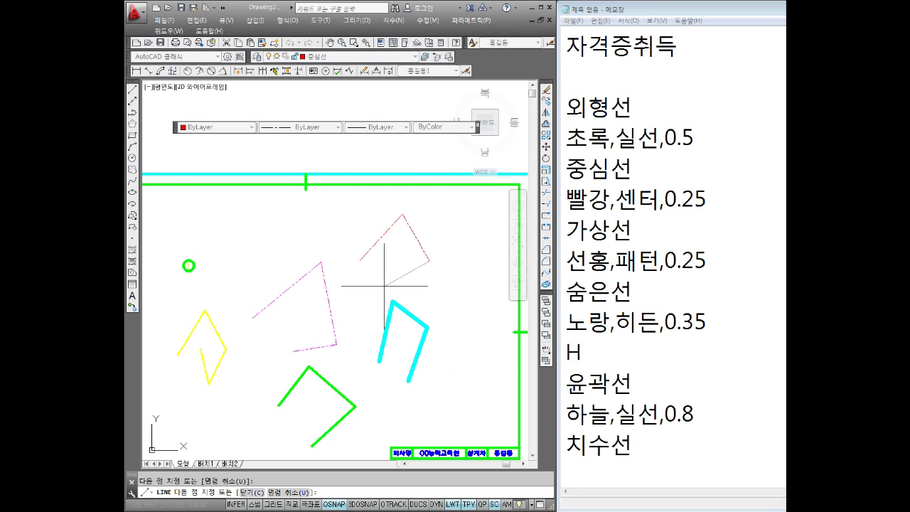
pyautogui.click(430, 262)
pyautogui.click(364, 302)
pyautogui.press('Escape')
pyautogui.moveTo(342, 241); pyautogui.dragTo(375, 168, button='middle')
# - Make 치수선 current and draw a four-point black line
pyautogui.click(317, 56)
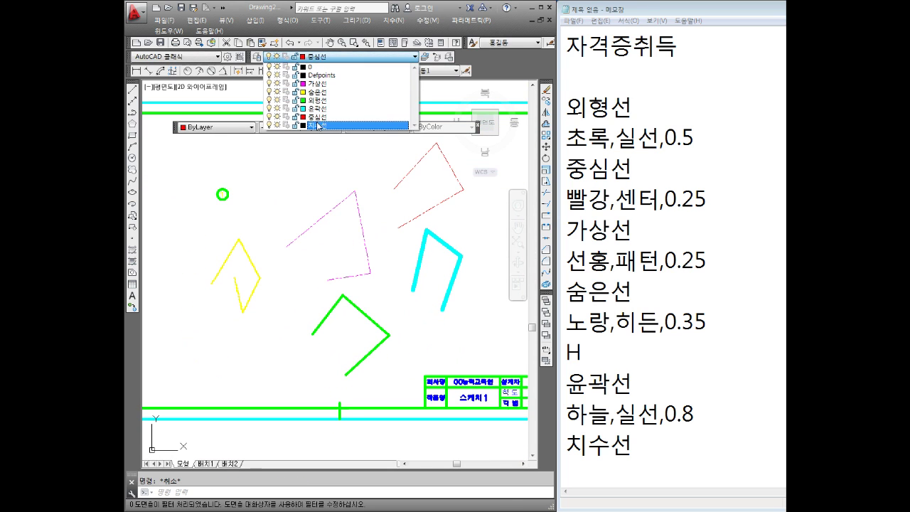
pyautogui.click(318, 126)
pyautogui.moveTo(312, 193); pyautogui.dragTo(360, 254, button='middle')
pyautogui.write('l')
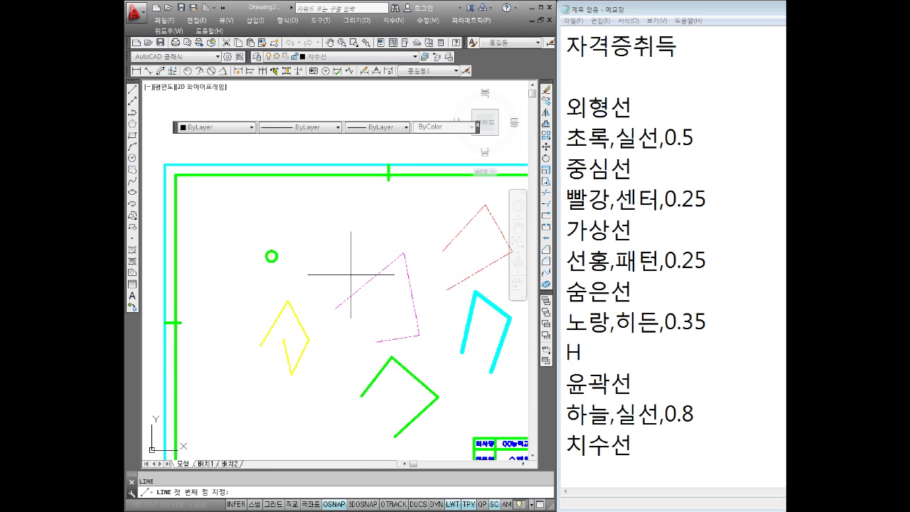
pyautogui.press('Return')
pyautogui.click(318, 247)
pyautogui.click(339, 202)
pyautogui.click(374, 221)
pyautogui.click(334, 285)
pyautogui.press('Escape')
pyautogui.scroll(-3, 334, 285)
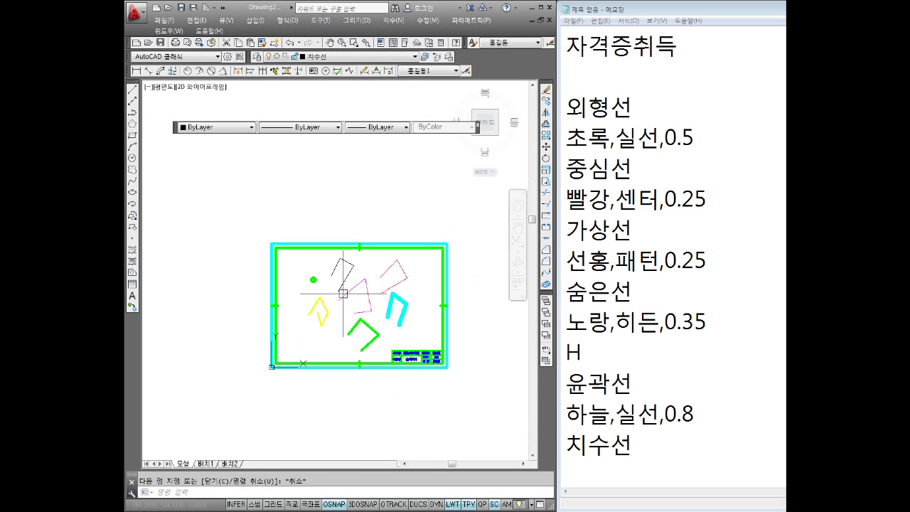
pyautogui.scroll(3, 352, 257)
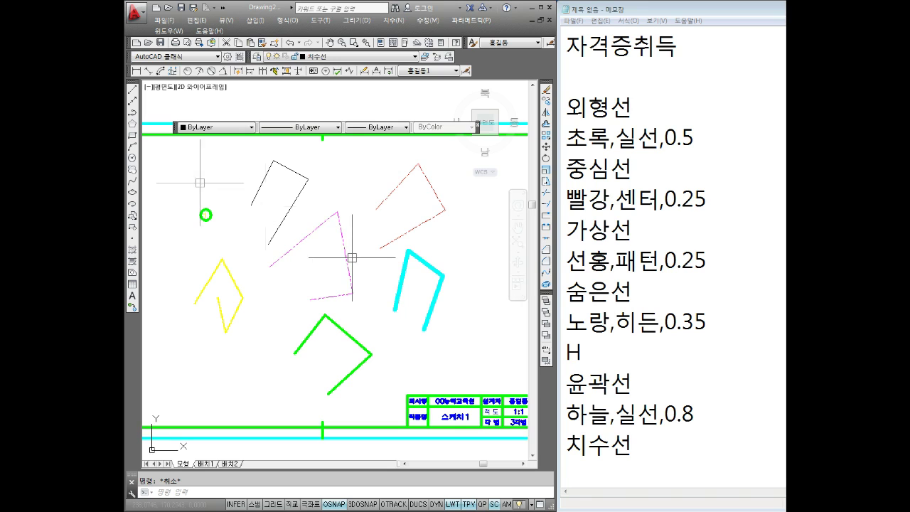
# - Dock the floating Properties and Dimension toolbars into the toolbar area
pyautogui.moveTo(159, 119); pyautogui.dragTo(197, 153, button='middle')
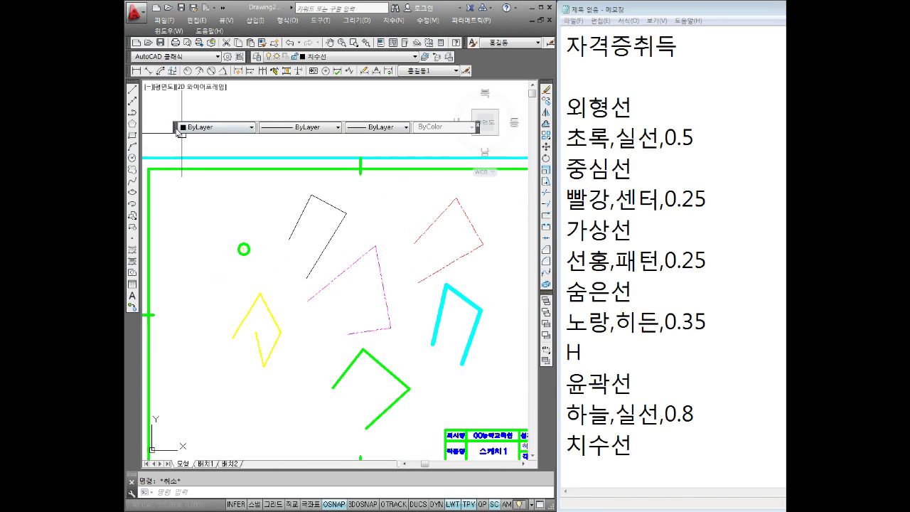
pyautogui.moveTo(178, 130); pyautogui.dragTo(181, 71)
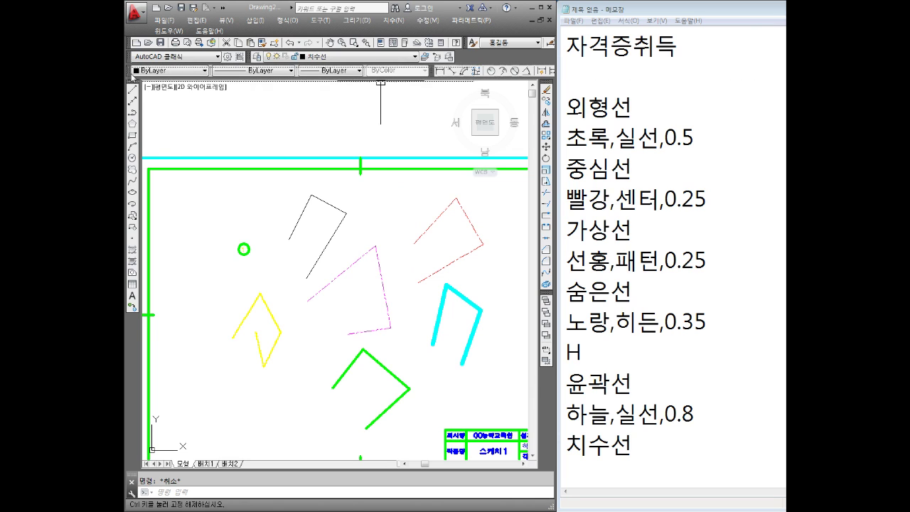
pyautogui.moveTo(434, 74); pyautogui.dragTo(146, 85)
pyautogui.scroll(-3, 317, 200)
pyautogui.scroll(2, 398, 206)
# - Erase the coloured practice shapes, the leftover black line and the yellow zigzag
pyautogui.click(398, 186)
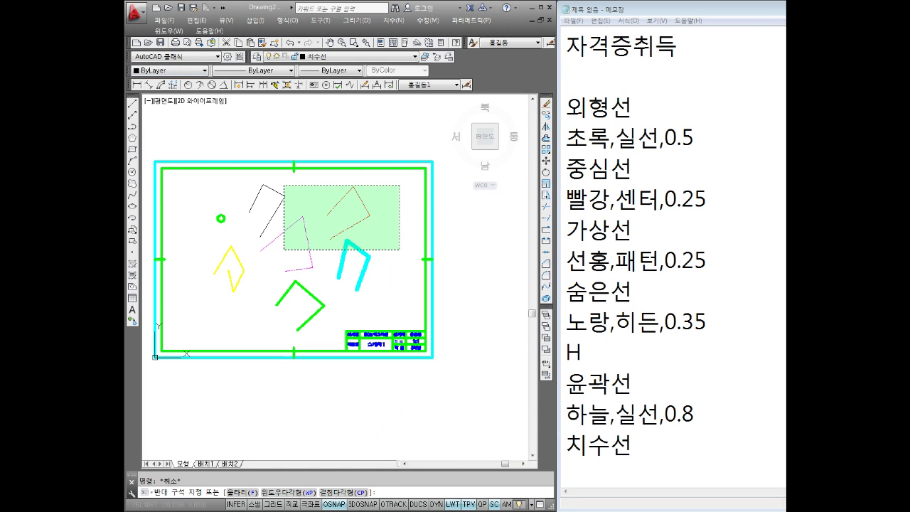
pyautogui.click(264, 302)
pyautogui.press('Delete')
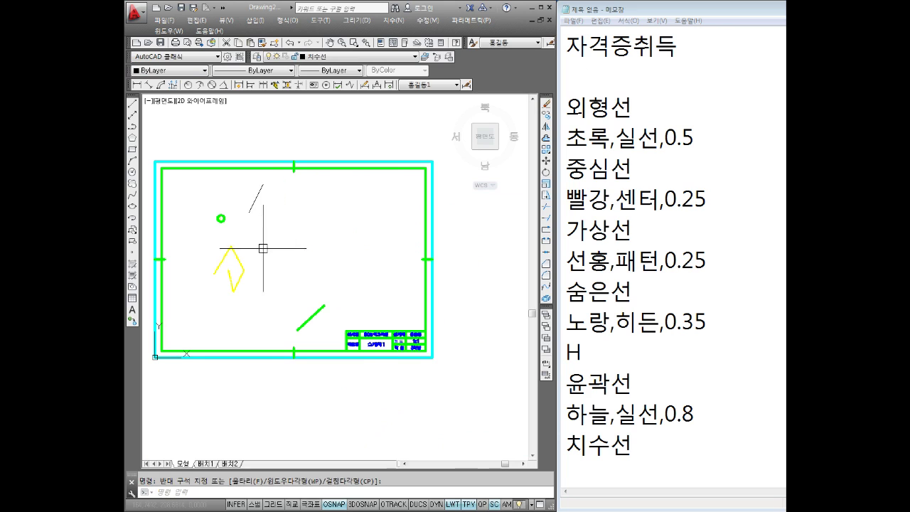
pyautogui.click(247, 212)
pyautogui.press('Delete')
pyautogui.click(240, 264)
pyautogui.click(220, 239)
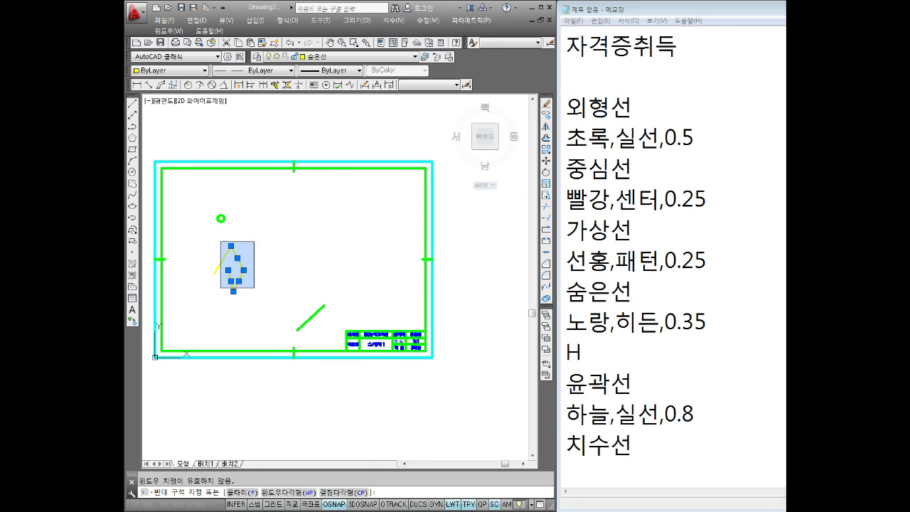
pyautogui.click(253, 294)
pyautogui.press('Delete')
# - Erase the remaining yellow segment and the green diagonal line
pyautogui.click(222, 261)
pyautogui.click(211, 296)
pyautogui.press('Delete')
pyautogui.click(310, 318)
pyautogui.press('Delete')
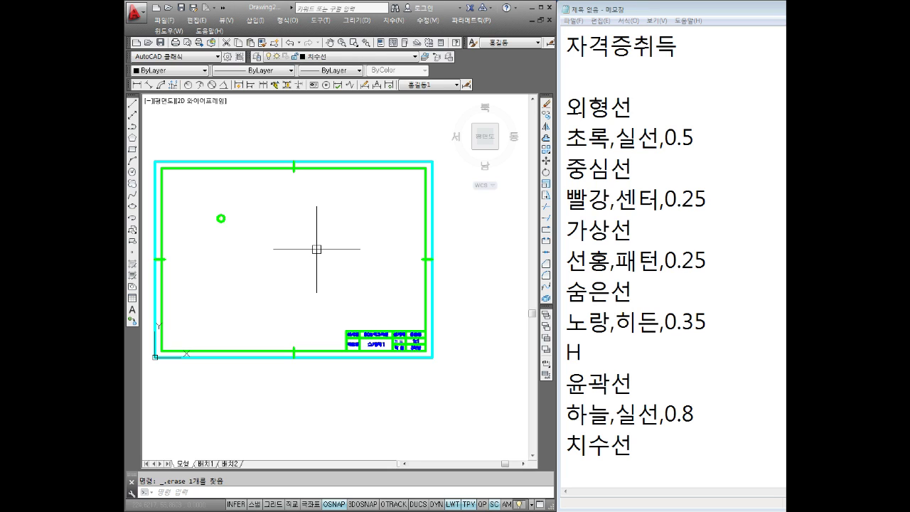
pyautogui.scroll(2, 317, 248)
pyautogui.press('Escape')
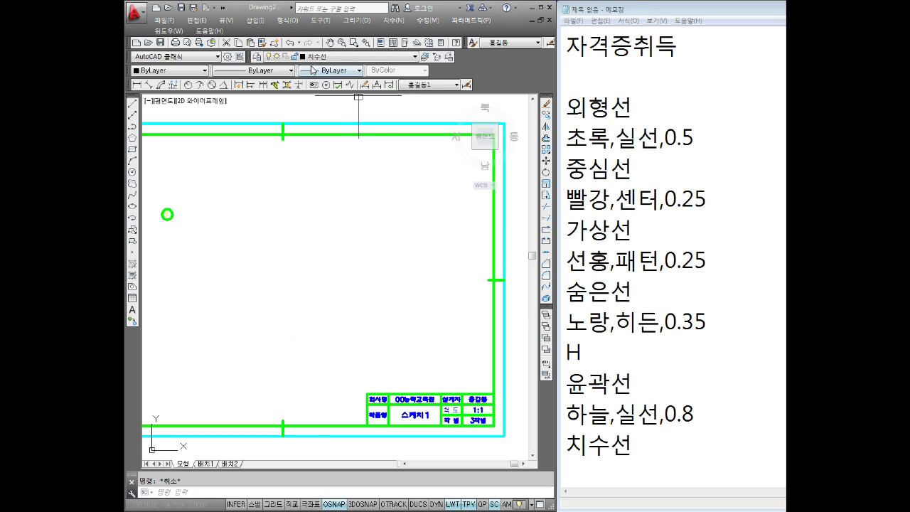
# - Make 외형선 current and draw a three-segment green line inside the frame
pyautogui.moveTo(343, 179); pyautogui.dragTo(355, 181, button='middle')
pyautogui.click(327, 56)
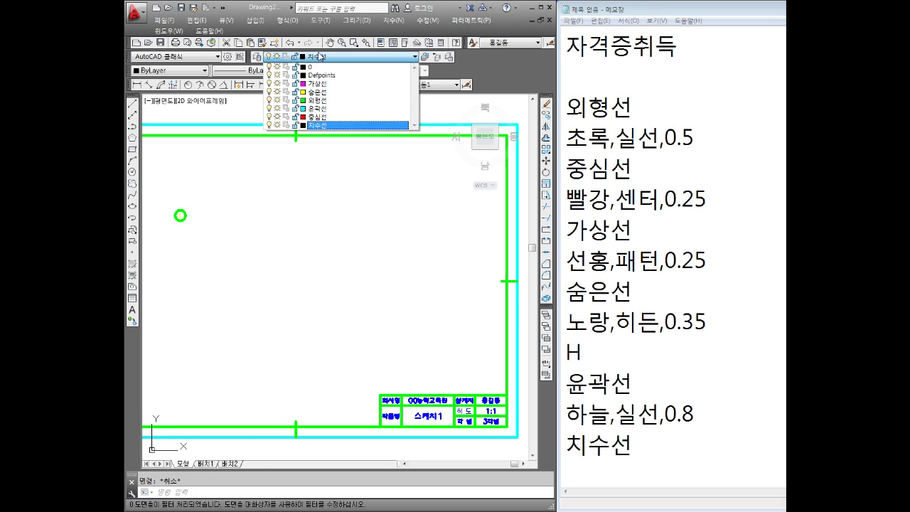
pyautogui.click(317, 100)
pyautogui.write('L')
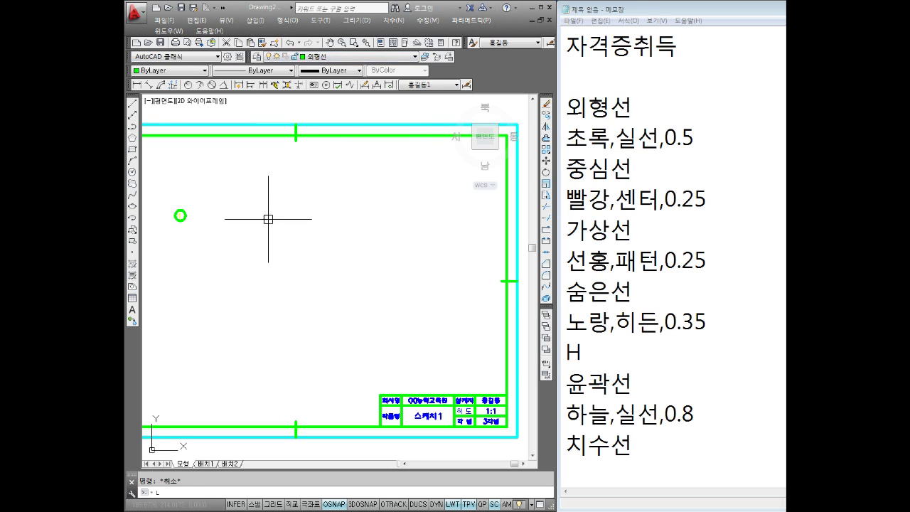
pyautogui.press('Return')
pyautogui.click(250, 257)
pyautogui.click(321, 215)
pyautogui.click(391, 291)
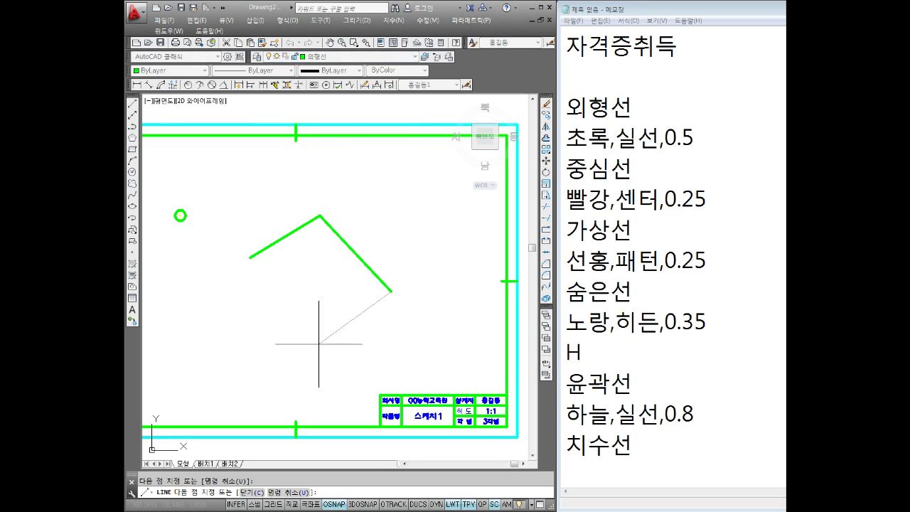
pyautogui.click(292, 367)
pyautogui.press('Escape')
# - Select the upper-right segment of the new green line
pyautogui.moveTo(293, 320); pyautogui.dragTo(316, 298, button='middle')
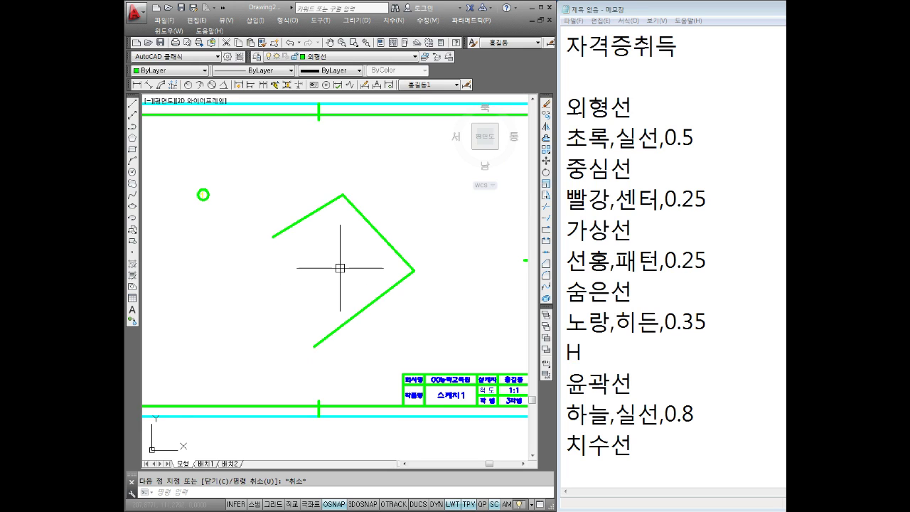
pyautogui.scroll(2, 342, 267)
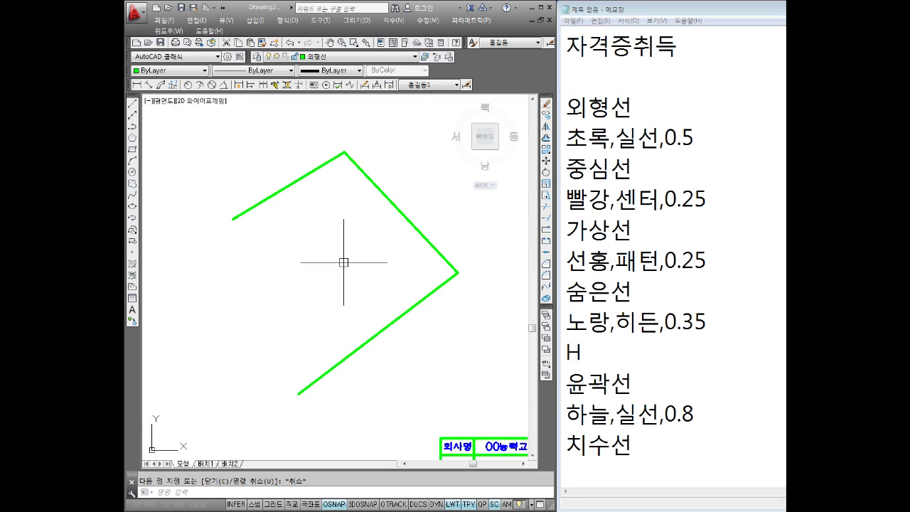
pyautogui.click(410, 227)
pyautogui.click(382, 191)
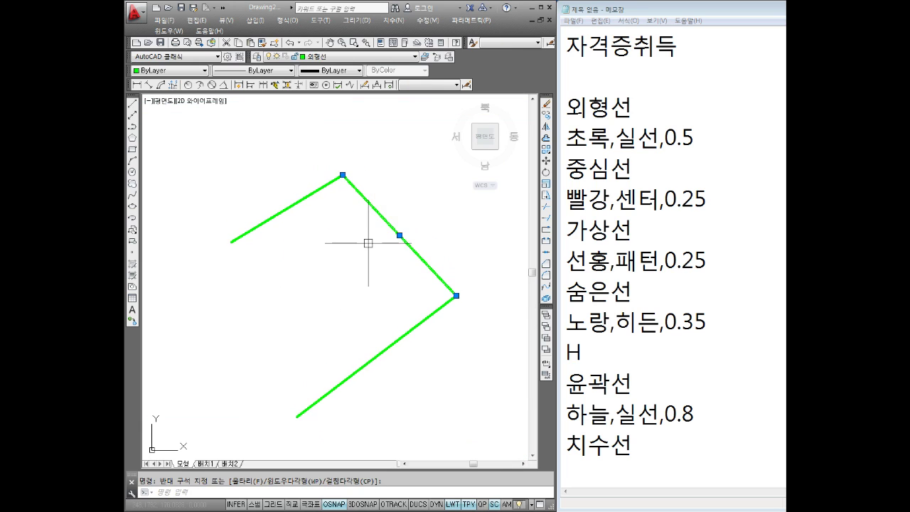
# - Move the upper-right and upper-left green segments onto the 중심선 layer
pyautogui.click(317, 57)
pyautogui.click(317, 117)
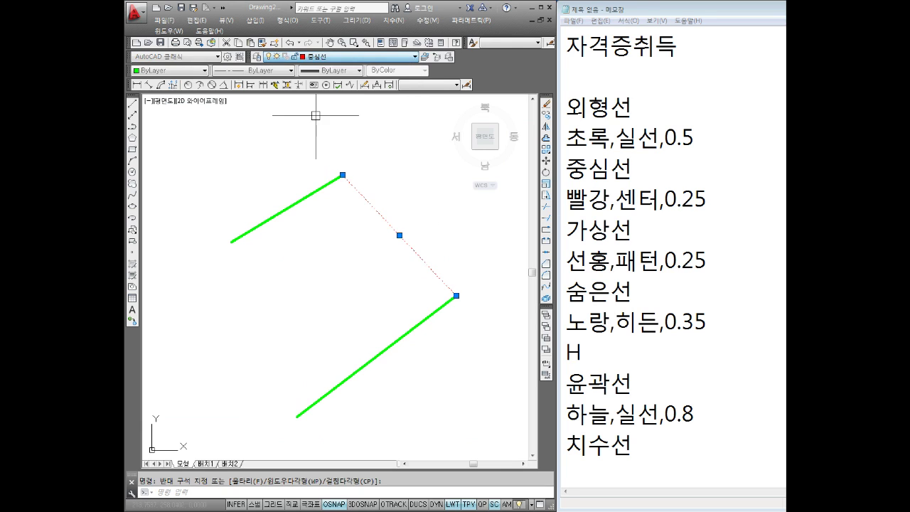
pyautogui.press('Escape')
pyautogui.scroll(3, 370, 236)
pyautogui.scroll(-3, 370, 236)
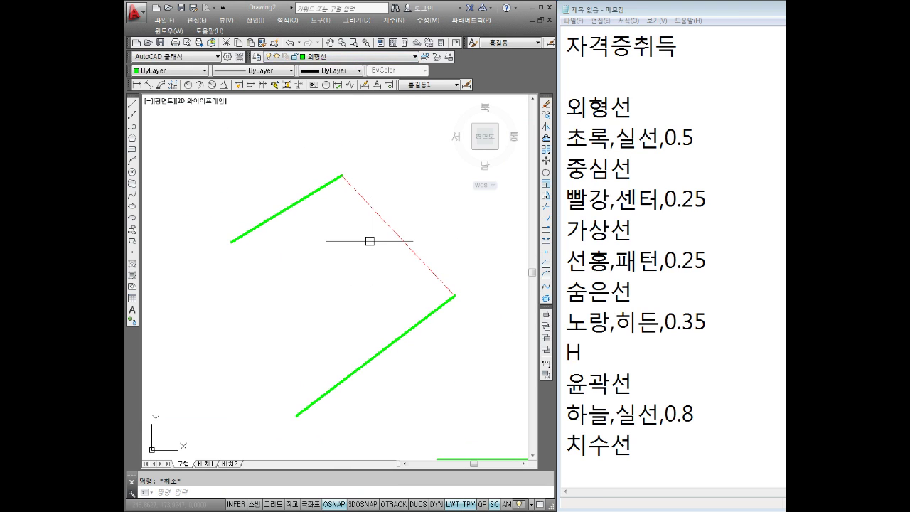
pyautogui.click(311, 165)
pyautogui.click(223, 298)
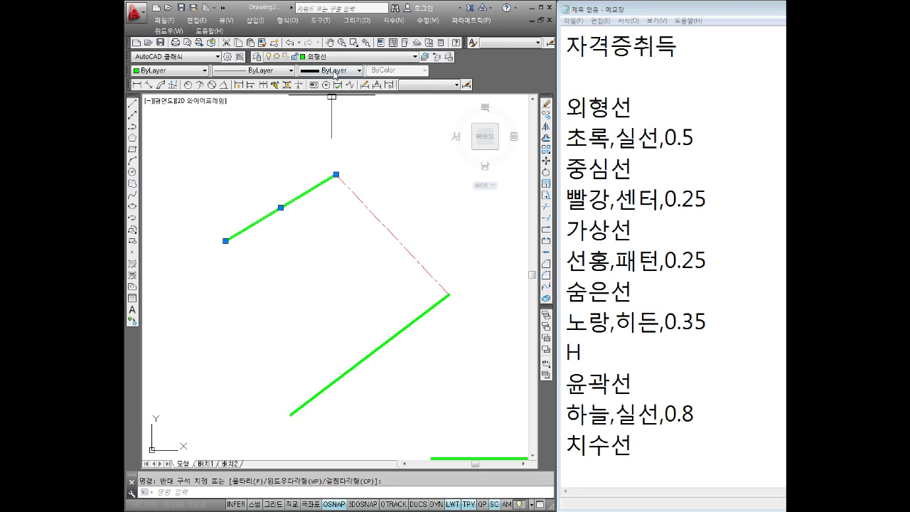
pyautogui.click(326, 57)
pyautogui.click(327, 117)
pyautogui.press('Escape')
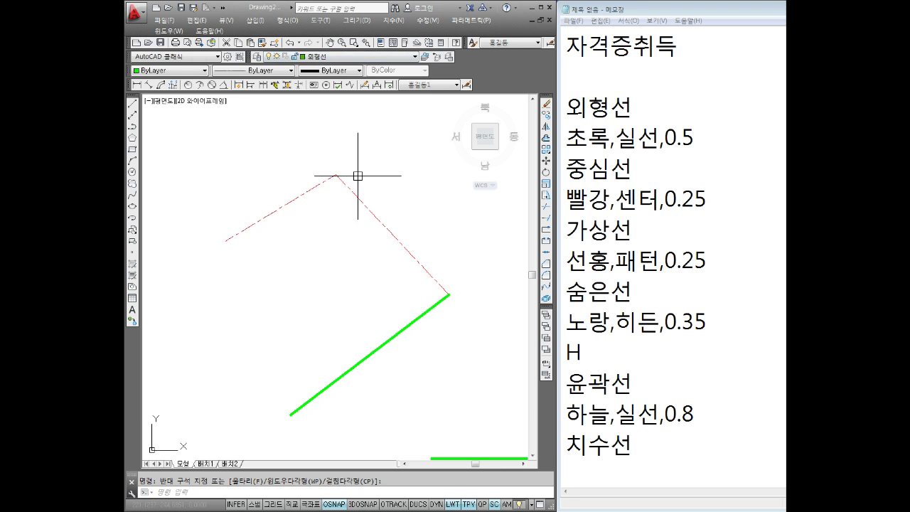
# - Move the lower green segment onto the 윤곽선 layer
pyautogui.scroll(-2, 361, 215)
pyautogui.click(431, 278)
pyautogui.click(340, 291)
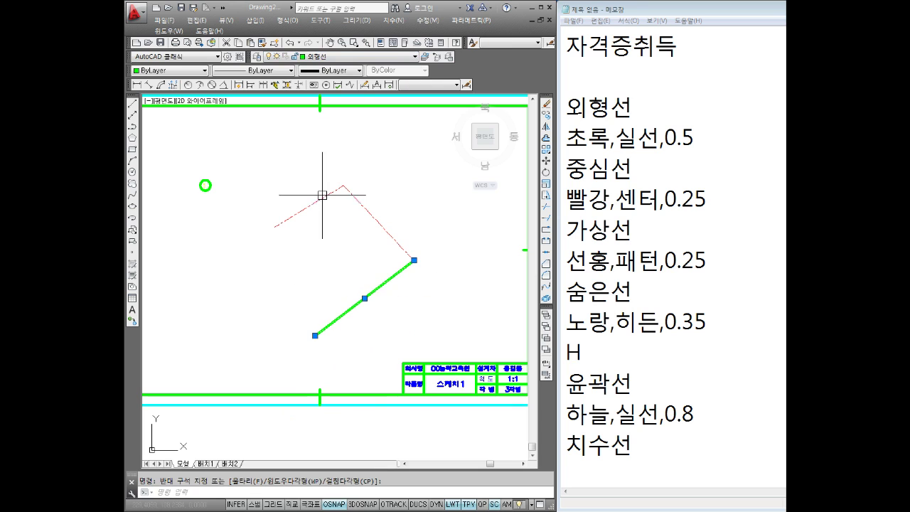
pyautogui.click(324, 57)
pyautogui.click(319, 106)
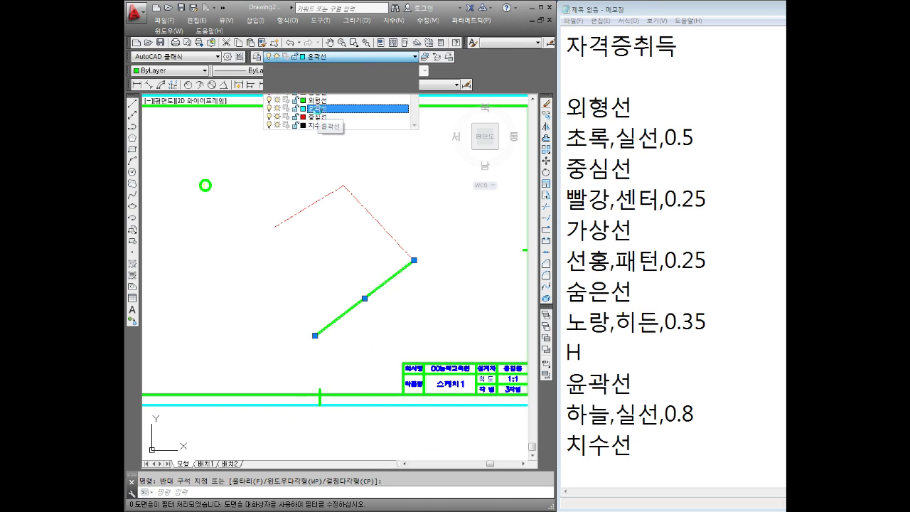
pyautogui.press('Escape')
# - Window-select the three recoloured lines and delete them
pyautogui.moveTo(390, 217); pyautogui.dragTo(386, 224, button='middle')
pyautogui.click(416, 162)
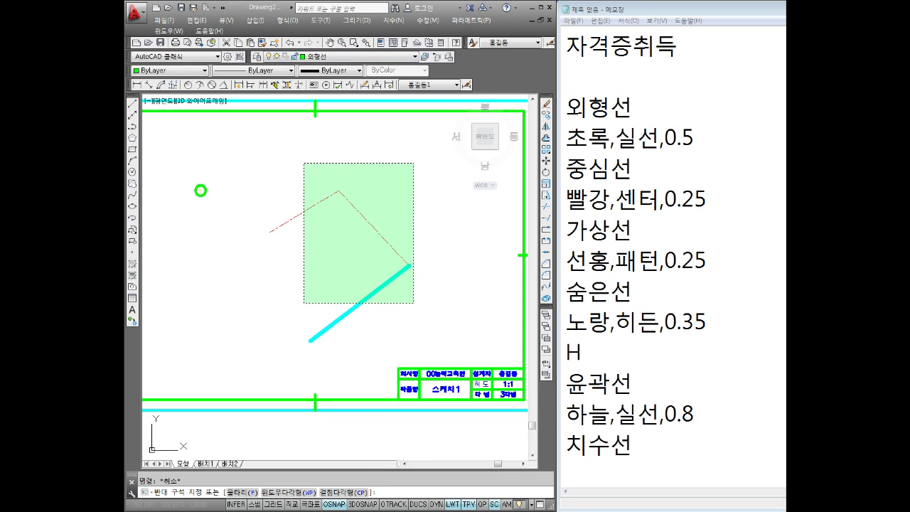
pyautogui.click(264, 344)
pyautogui.press('Delete')
pyautogui.scroll(-2, 287, 285)
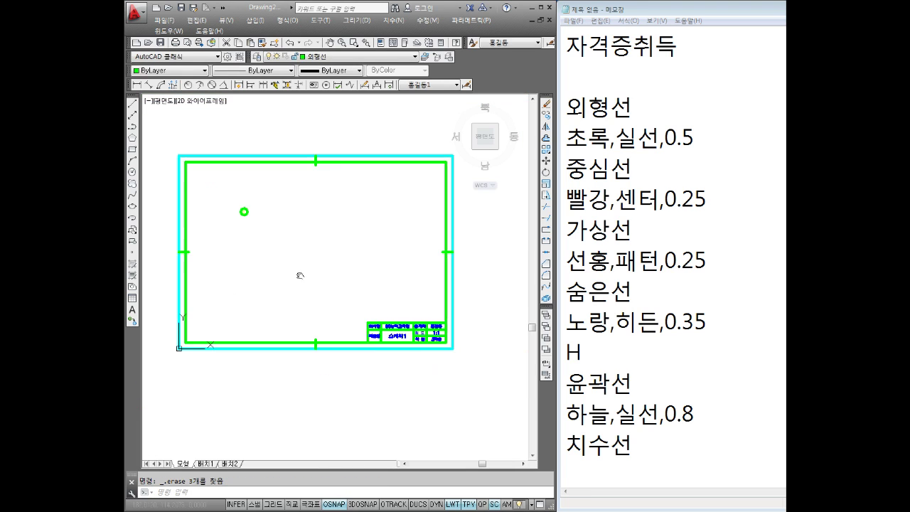
pyautogui.scroll(2, 301, 275)
pyautogui.scroll(-3, 337, 268)
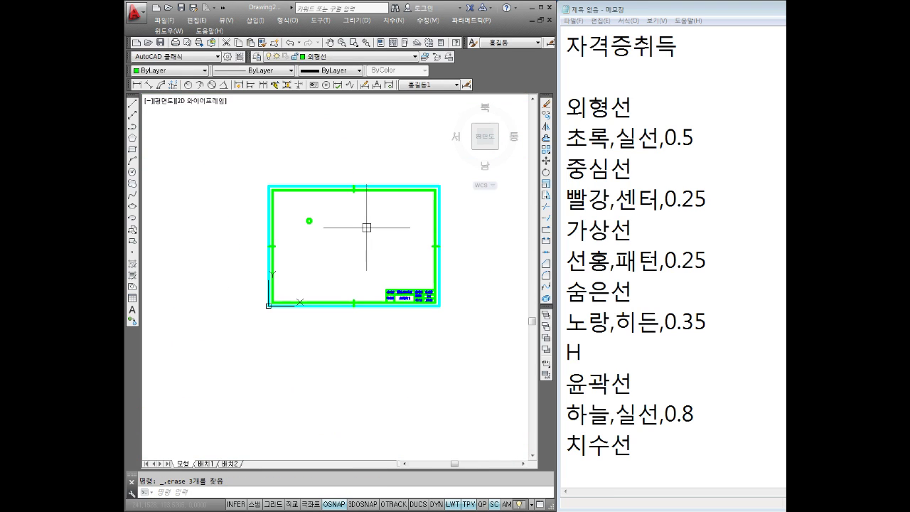
# - Start a new notes section listing 파일, 다른이름으로저장 and 파일유형 on separate lines
pyautogui.click(668, 445)
pyautogui.press('Return')
pyautogui.press('Return')
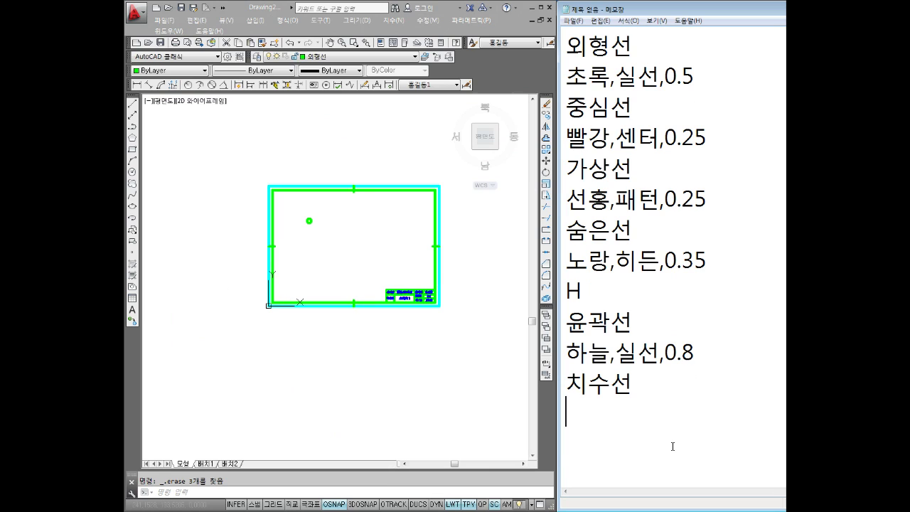
pyautogui.write('다일')
pyautogui.press('Return')
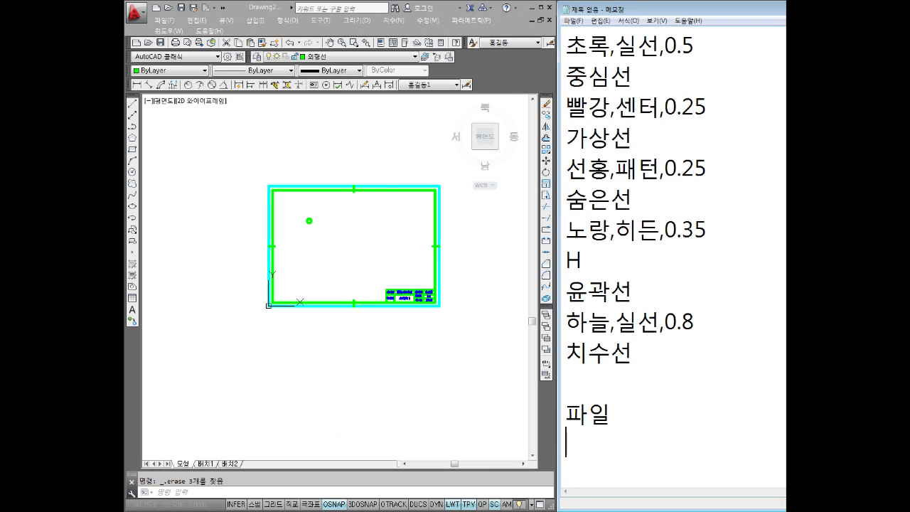
pyautogui.write('다른이름으')
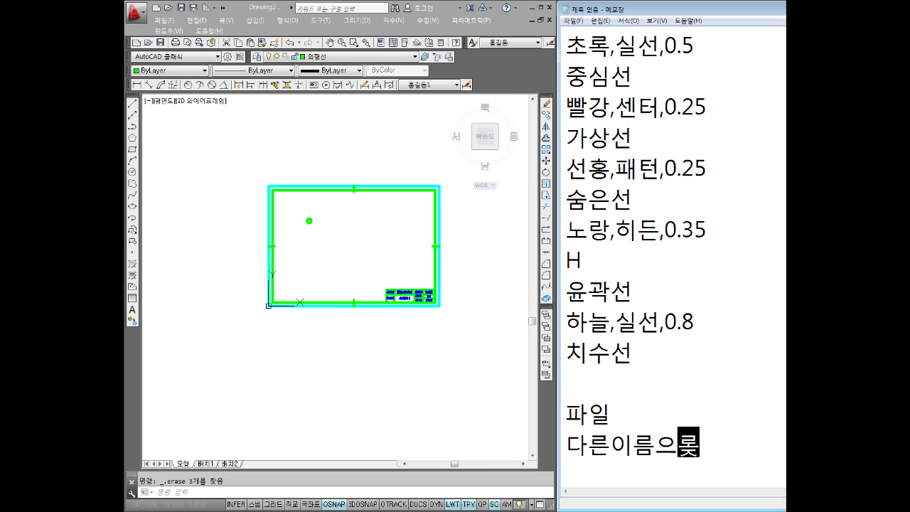
pyautogui.write('로저장')
pyautogui.press('Return')
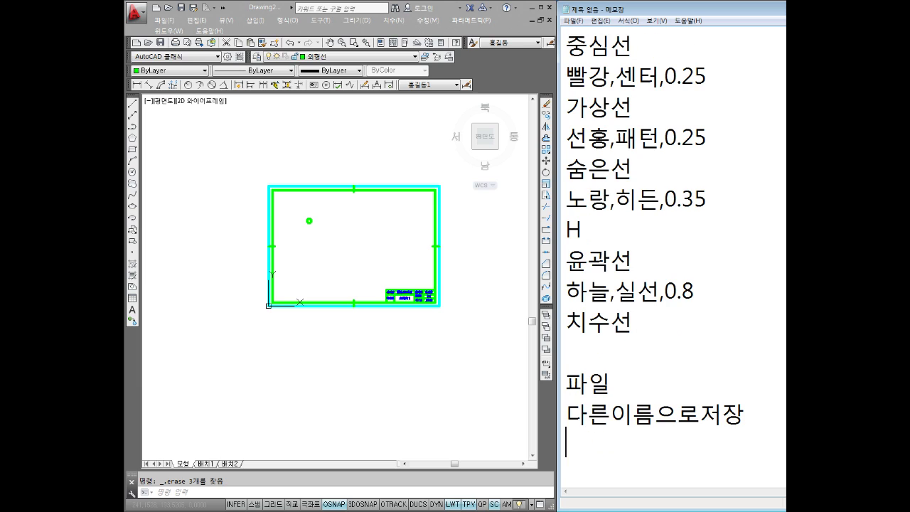
pyautogui.write('파이')
pyautogui.write('일')
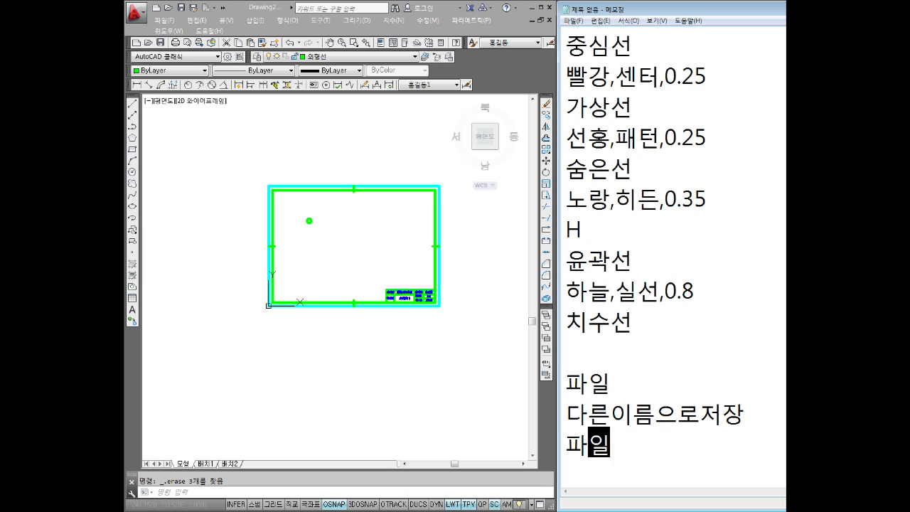
pyautogui.write('유형')
pyautogui.press('Return')
# - Continue the save notes with 도면템플릿, A3저장, 예 and 확인, one per line
pyautogui.write('도면템')
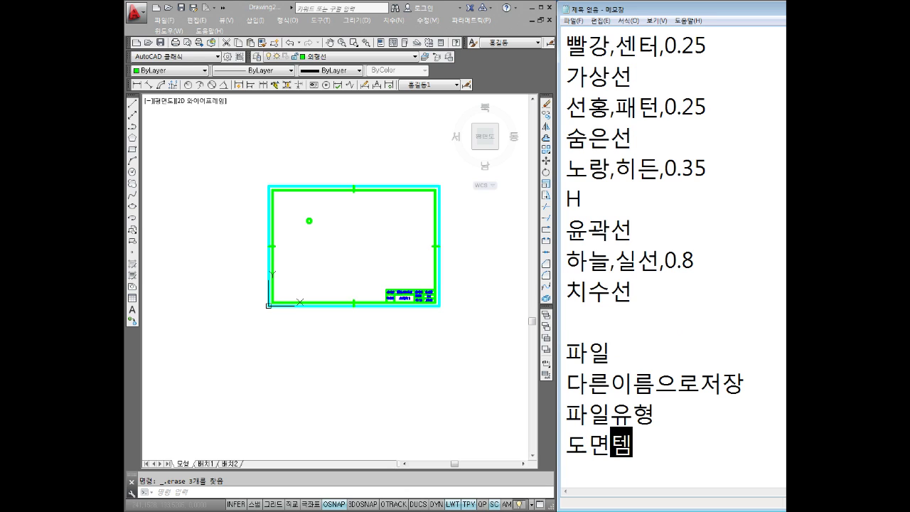
pyautogui.write('플리릿')
pyautogui.press('Return')
pyautogui.write('A3')
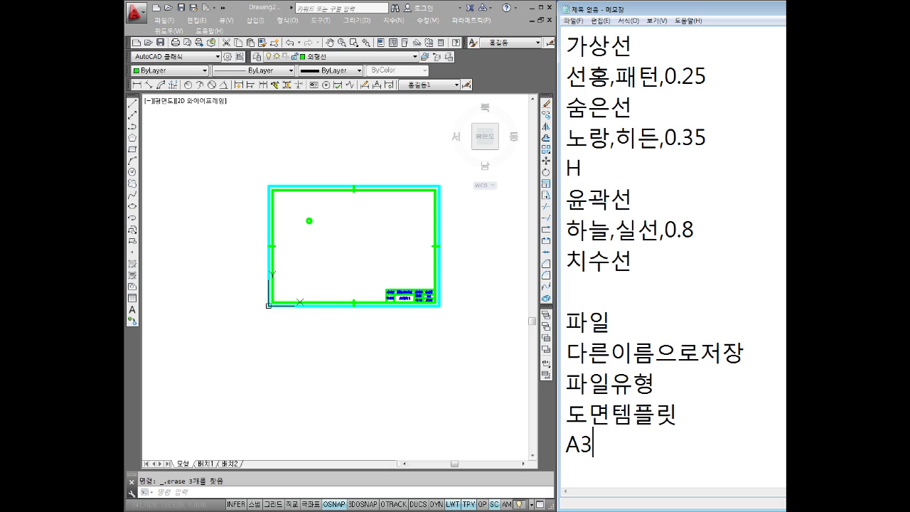
pyautogui.write('저장')
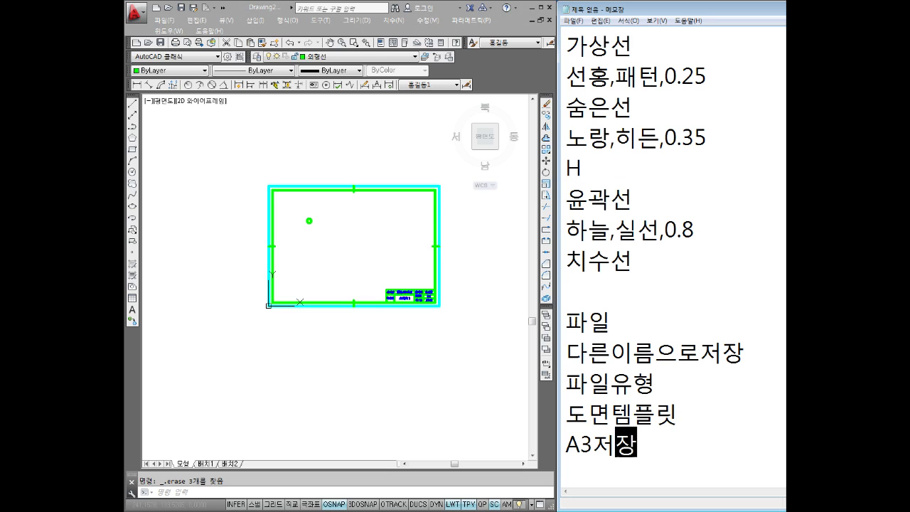
pyautogui.press('Return')
pyautogui.write('ㅇ')
pyautogui.write('예')
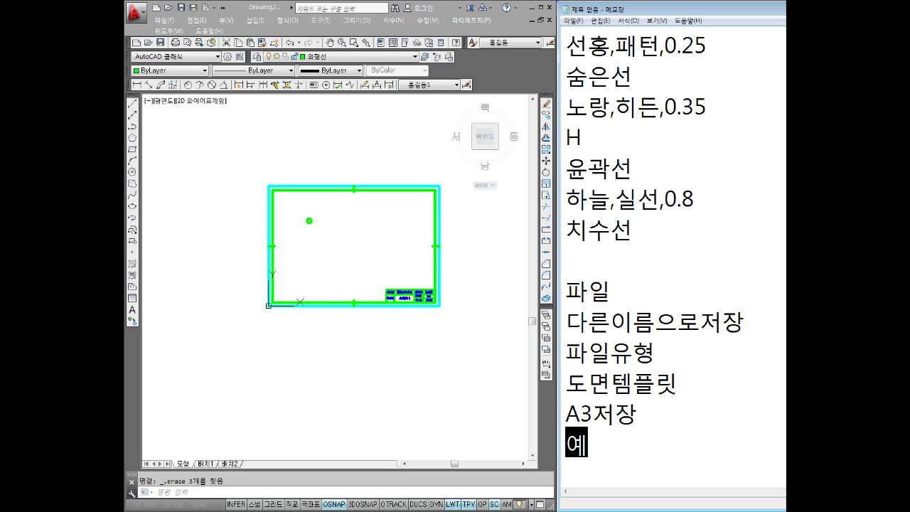
pyautogui.press('Return')
pyautogui.write('화인')
pyautogui.press('Return')
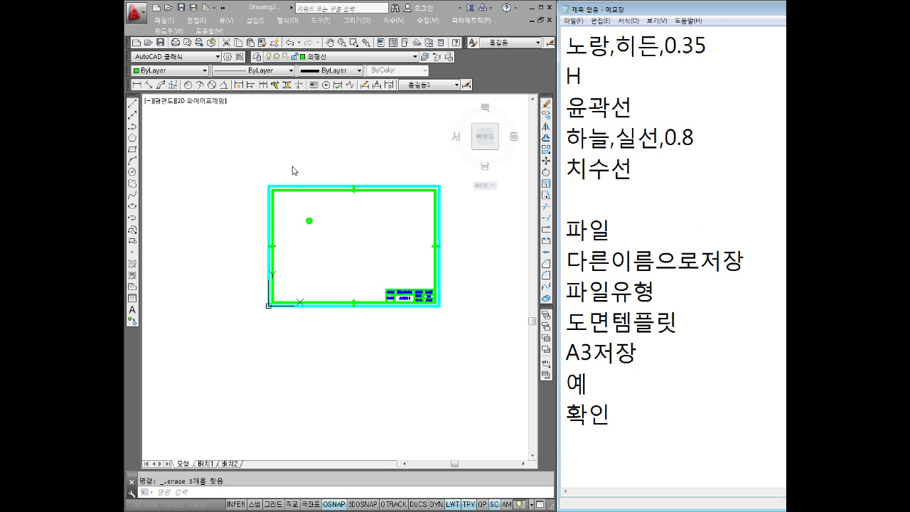
pyautogui.click(161, 22)
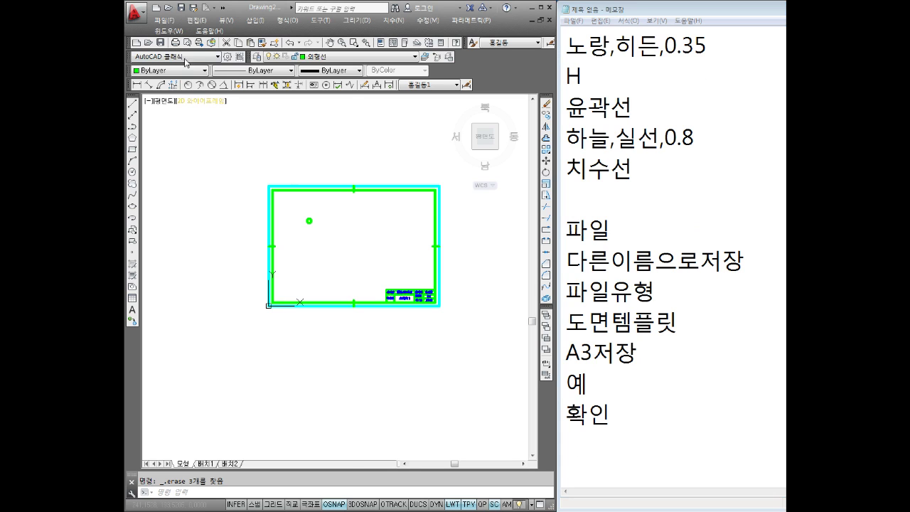
# - Save the drawing as the A3 drawing template (.dwt), replacing the existing A3 file
pyautogui.click(163, 21)
pyautogui.click(206, 155)
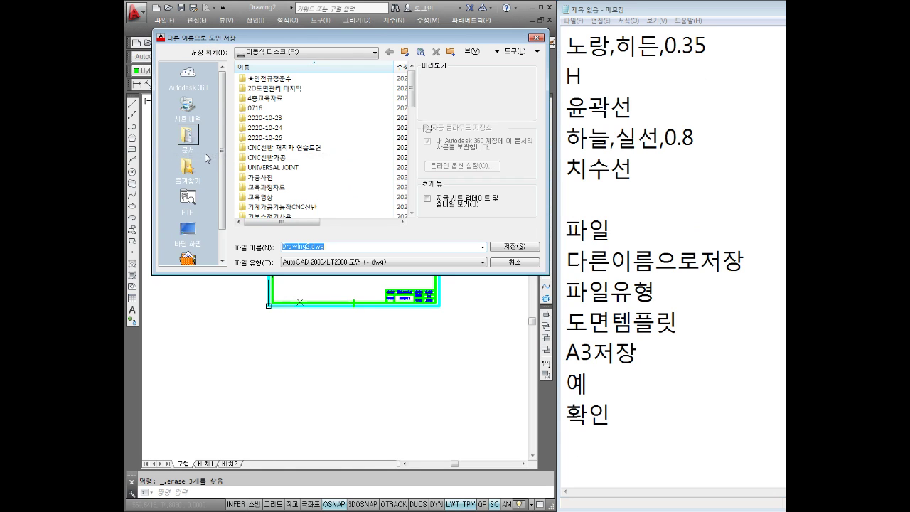
pyautogui.click(310, 262)
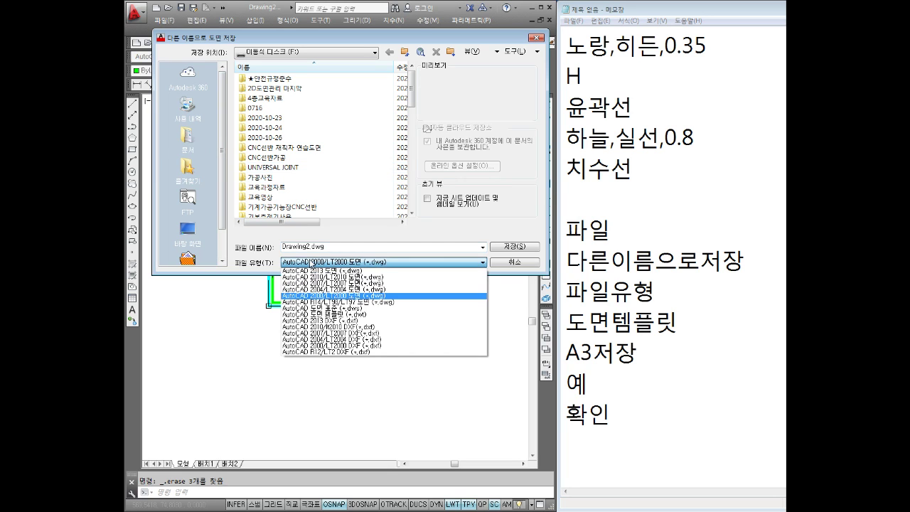
pyautogui.click(312, 316)
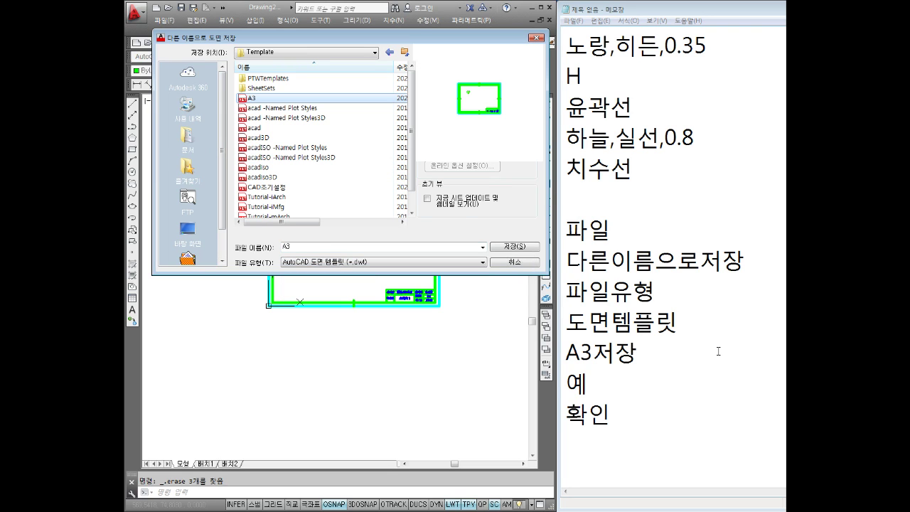
pyautogui.click(527, 248)
pyautogui.click(351, 185)
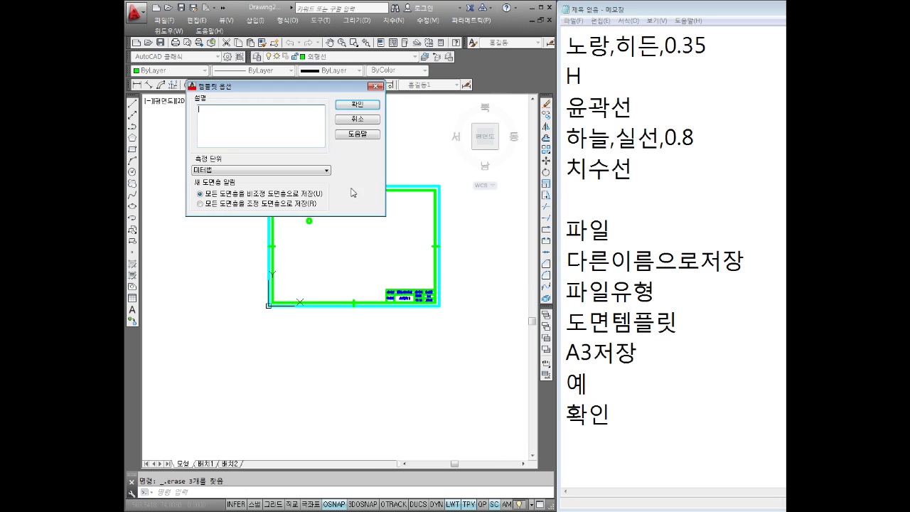
pyautogui.click(366, 104)
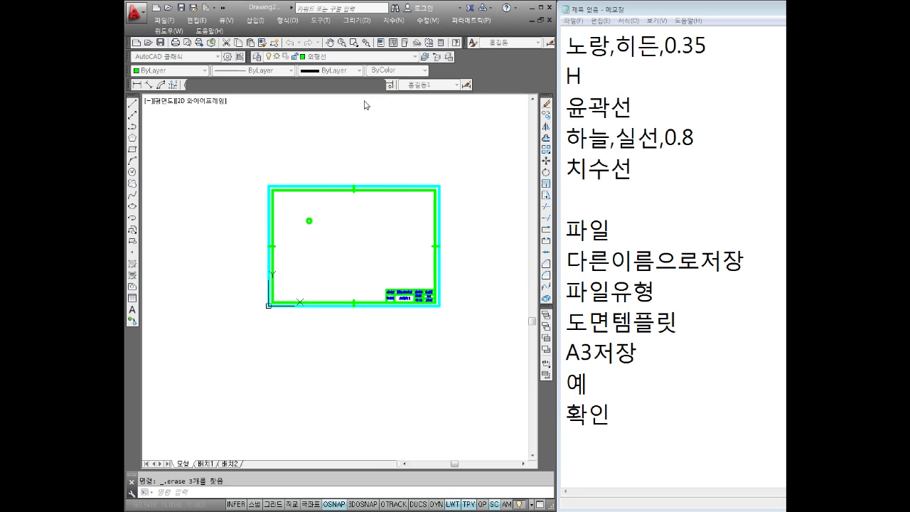
# - Start a new drawing based on the A3 template
pyautogui.click(142, 10)
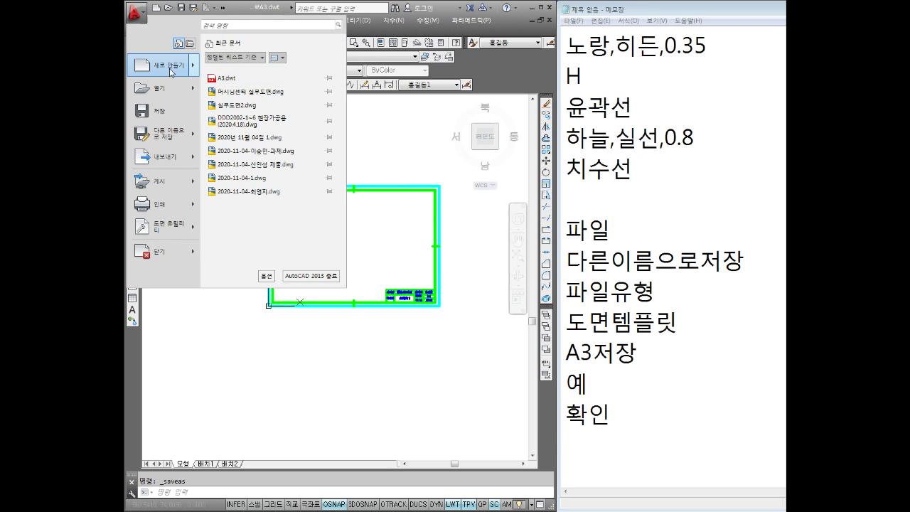
pyautogui.click(170, 72)
pyautogui.click(246, 177)
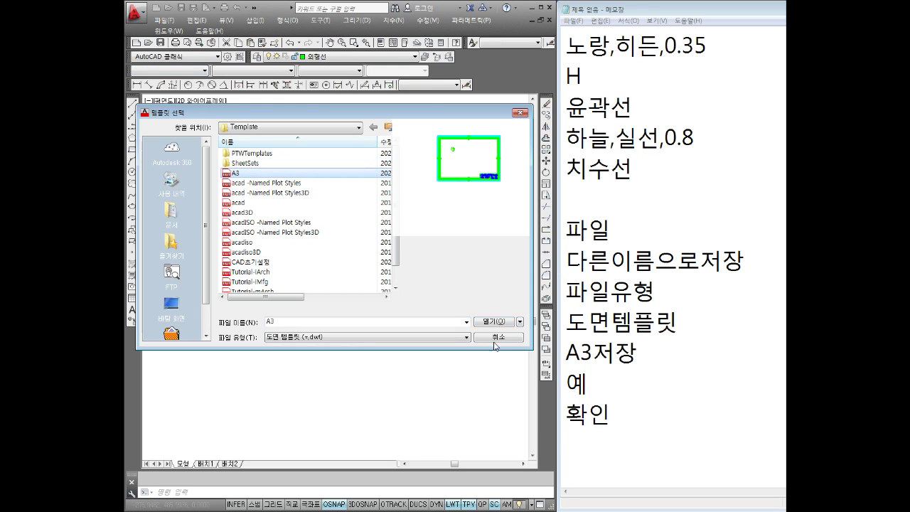
pyautogui.click(491, 321)
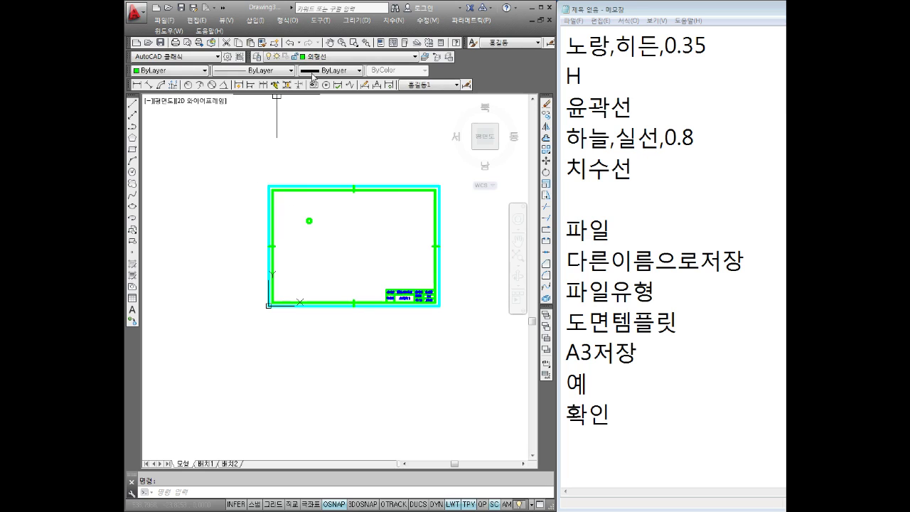
# - Review the new drawing's layer list, then dismiss it and zoom in
pyautogui.click(318, 57)
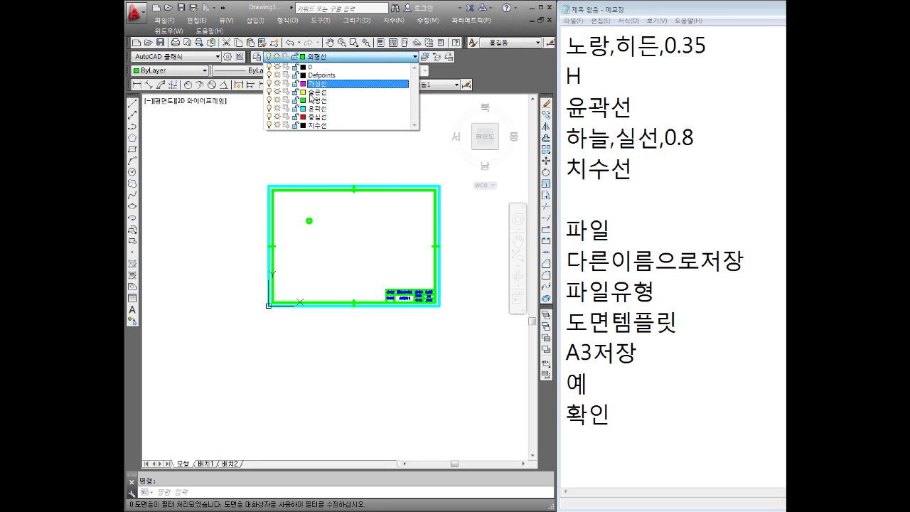
pyautogui.click(318, 56)
pyautogui.click(318, 57)
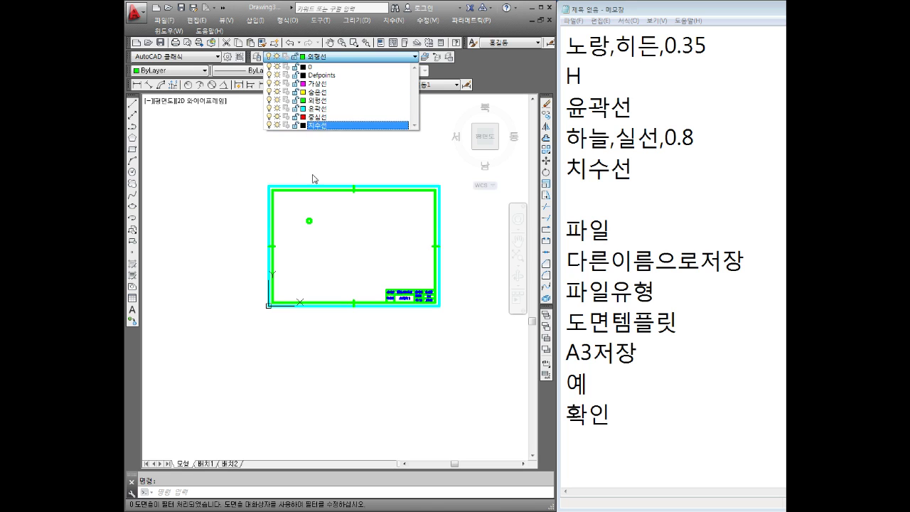
pyautogui.press('Escape')
pyautogui.scroll(1, 423, 253)
pyautogui.scroll(1, 439, 275)
pyautogui.scroll(1, 437, 281)
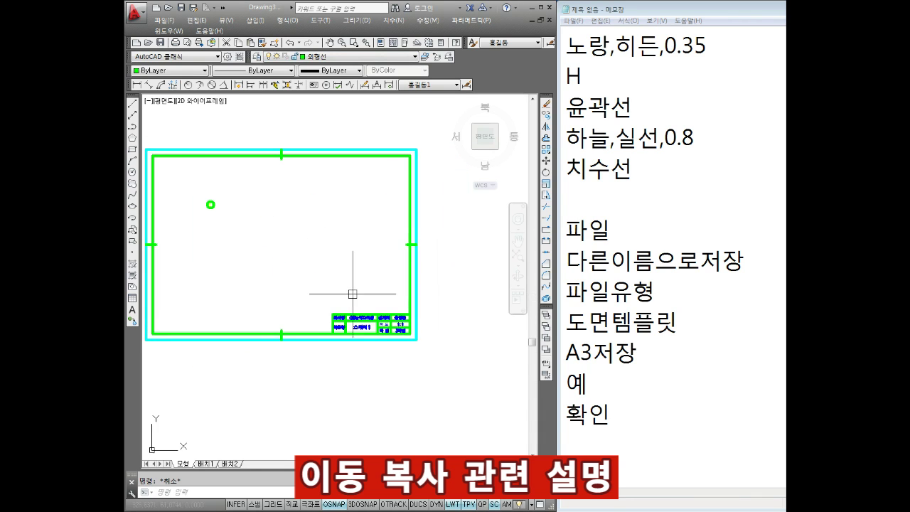
# - Add the lines CO 복사 and M 이동 at the end of the notes
pyautogui.click(637, 445)
pyautogui.press('Return')
pyautogui.press('Return')
pyautogui.press('Return')
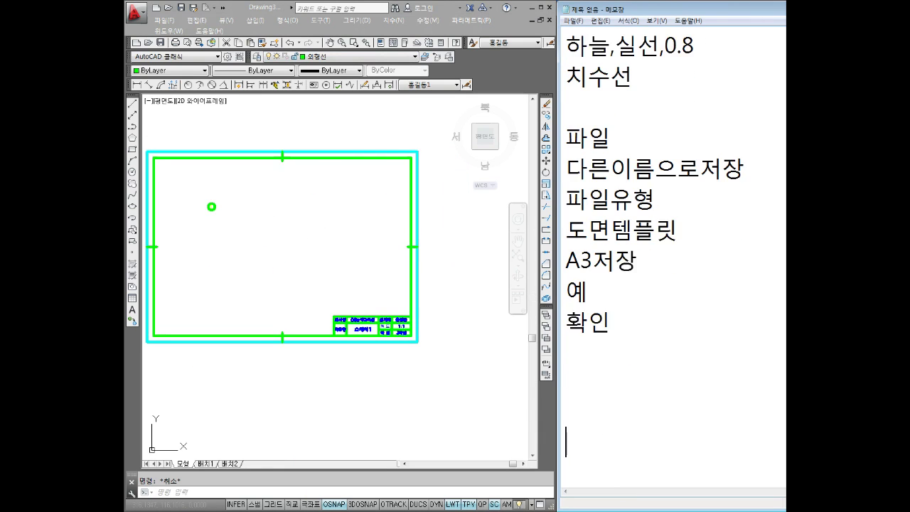
pyautogui.press('Return')
pyautogui.press('BackSpace')
pyautogui.press('BackSpace')
pyautogui.press('BackSpace')
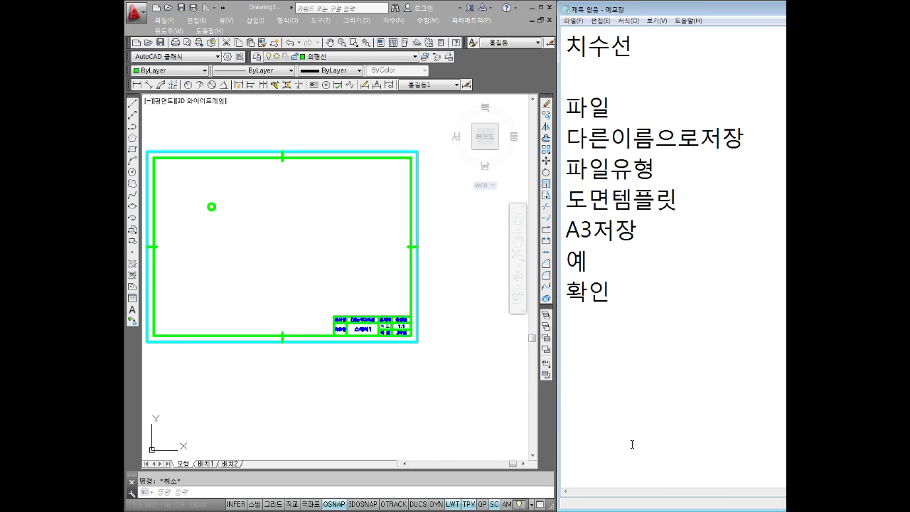
pyautogui.write('CO')
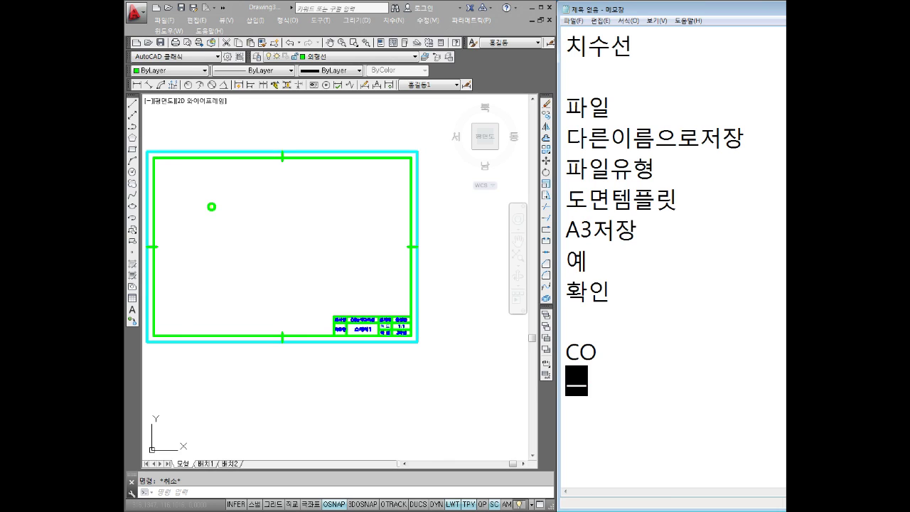
pyautogui.write('M')
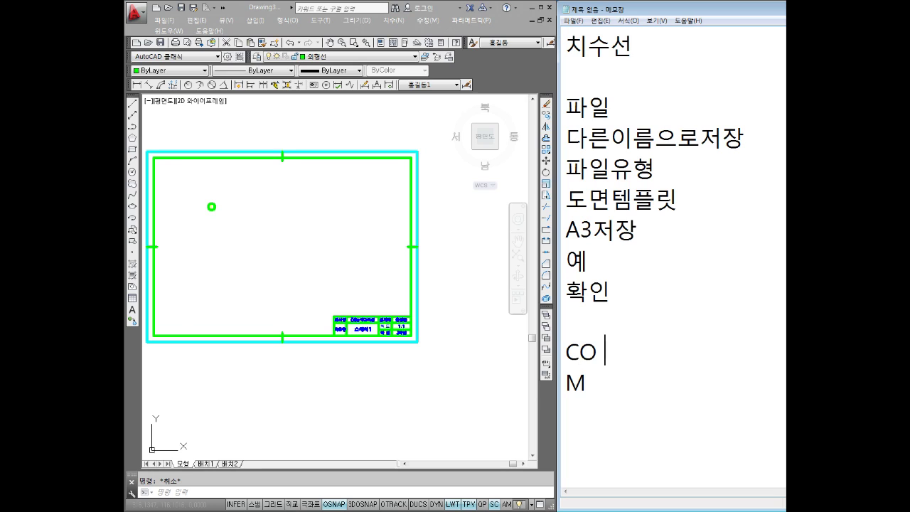
pyautogui.write(' 복사')
pyautogui.click(587, 383)
pyautogui.write('이동')
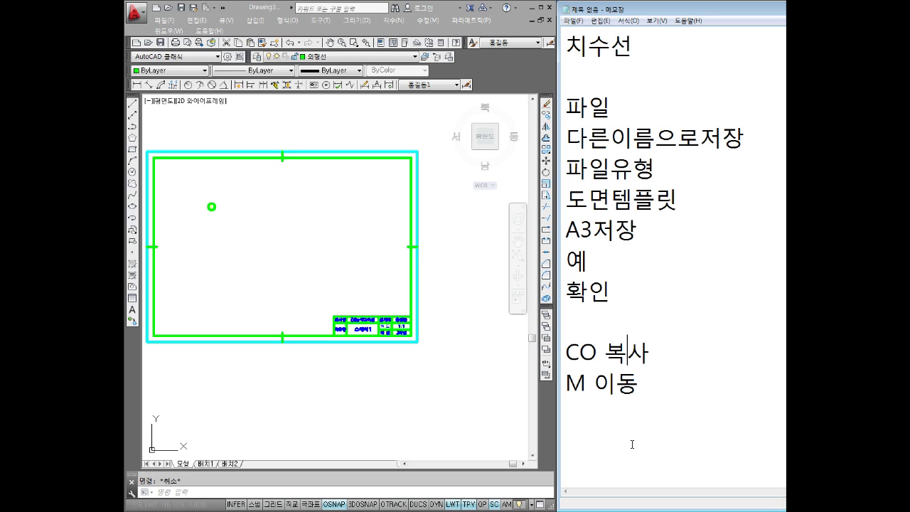
# - Insert the line 도형우선 그린다 above CO 복사
pyautogui.press('Left')
pyautogui.press('Return')
pyautogui.write('도')
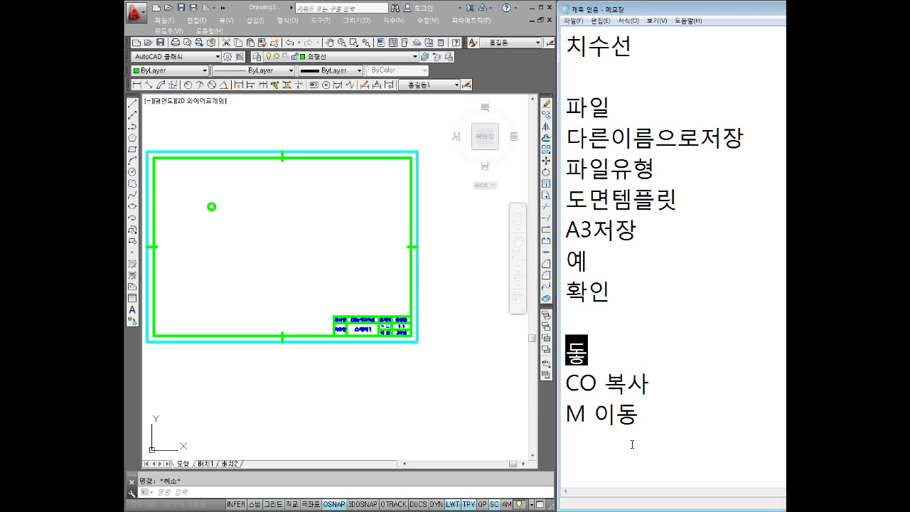
pyautogui.write('형이')
pyautogui.press('BackSpace')
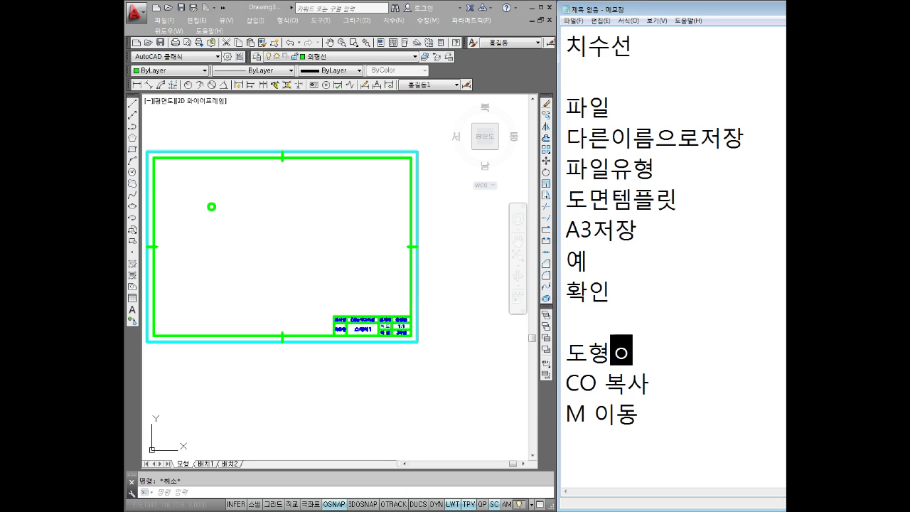
pyautogui.write('우선 그린')
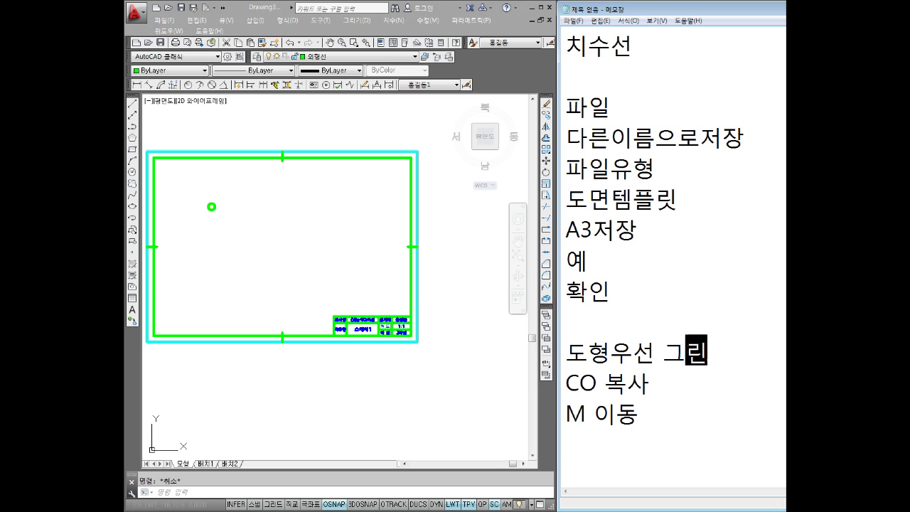
pyautogui.write('다')
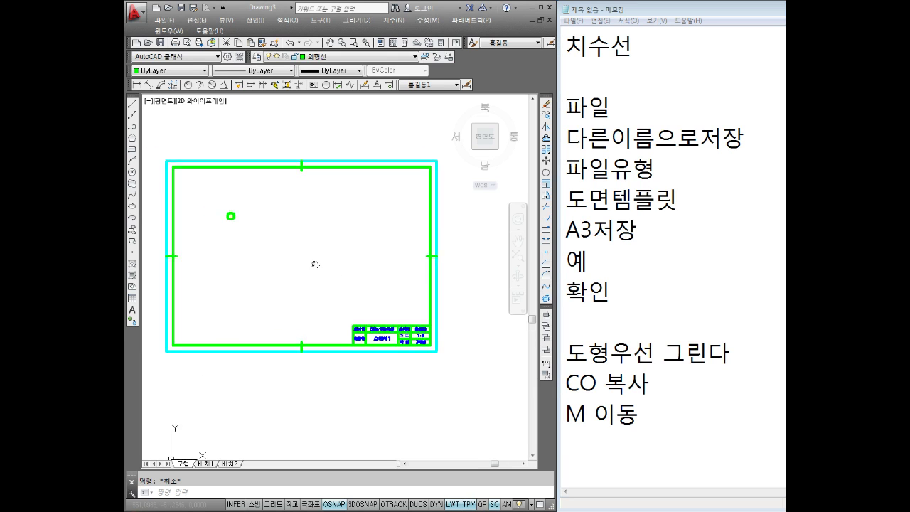
pyautogui.scroll(2, 327, 270)
# - Draw a green rectangle by picking two opposite corners
pyautogui.scroll(3, 363, 295)
pyautogui.write('REC')
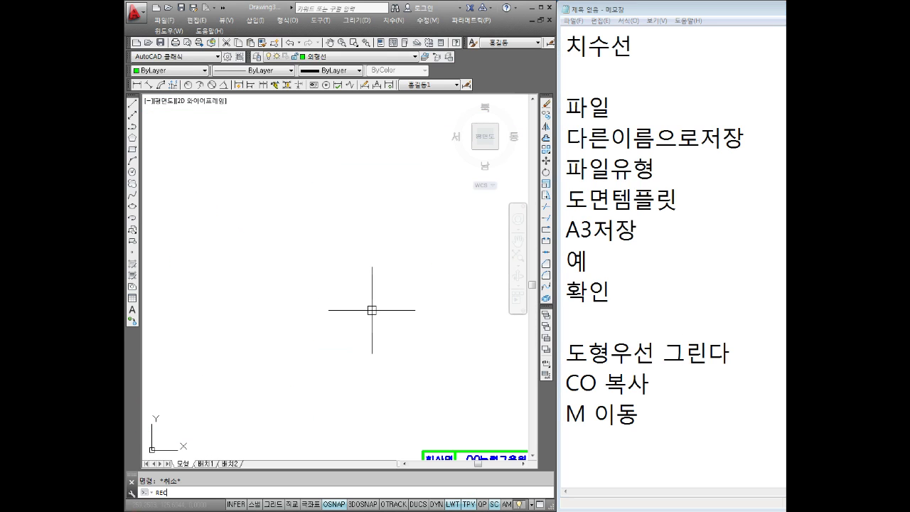
pyautogui.press('Return')
pyautogui.click(262, 311)
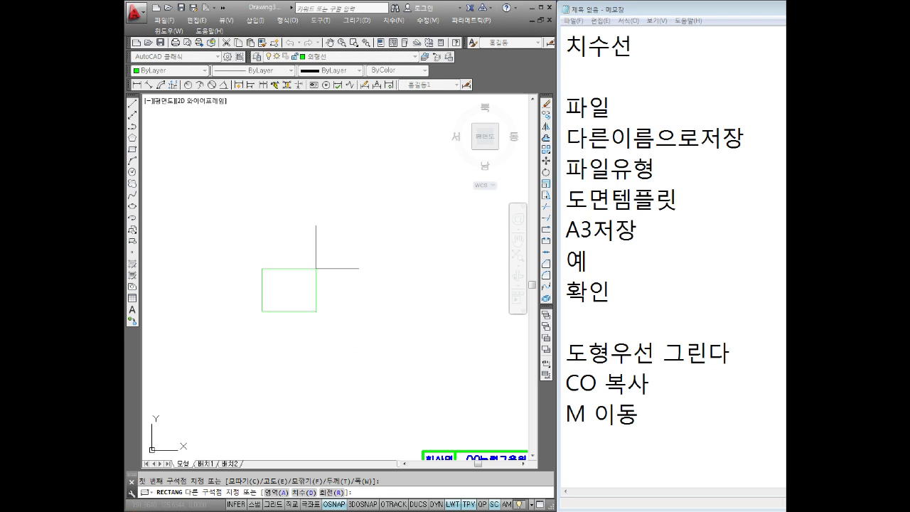
pyautogui.click(316, 268)
pyautogui.scroll(4, 263, 298)
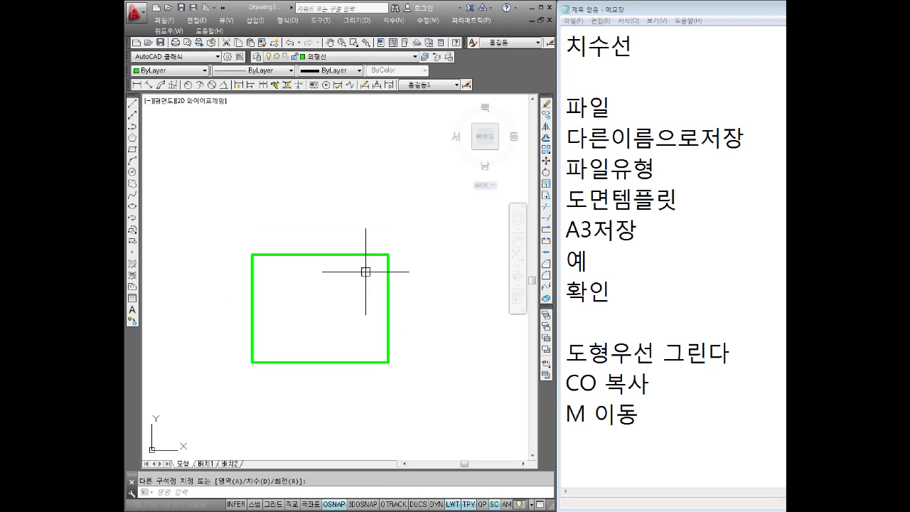
pyautogui.press('Escape')
pyautogui.scroll(-2, 331, 256)
# - Copy the green rectangle twice with CO, placing copies up-right and to the side
pyautogui.moveTo(315, 304); pyautogui.dragTo(290, 305, button='middle')
pyautogui.write('o')
pyautogui.press('Return')
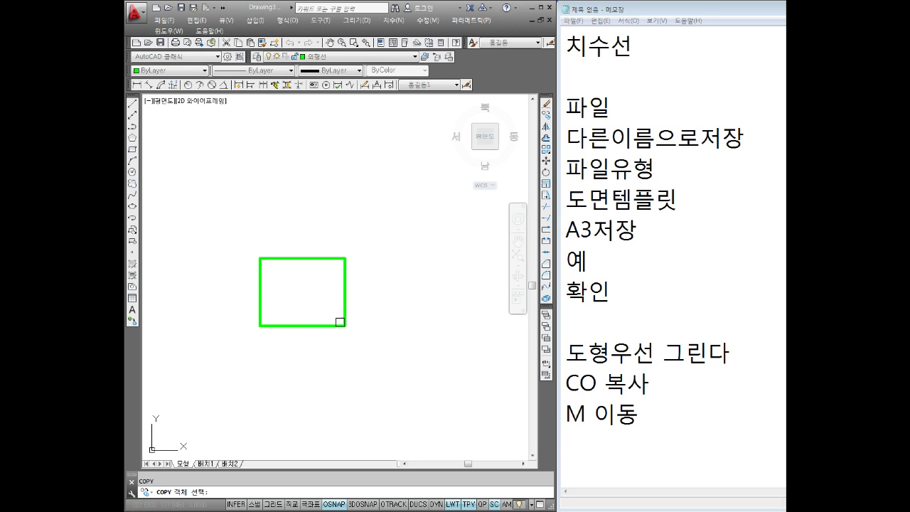
pyautogui.click(379, 214)
pyautogui.click(222, 361)
pyautogui.press('Return')
pyautogui.click(285, 288)
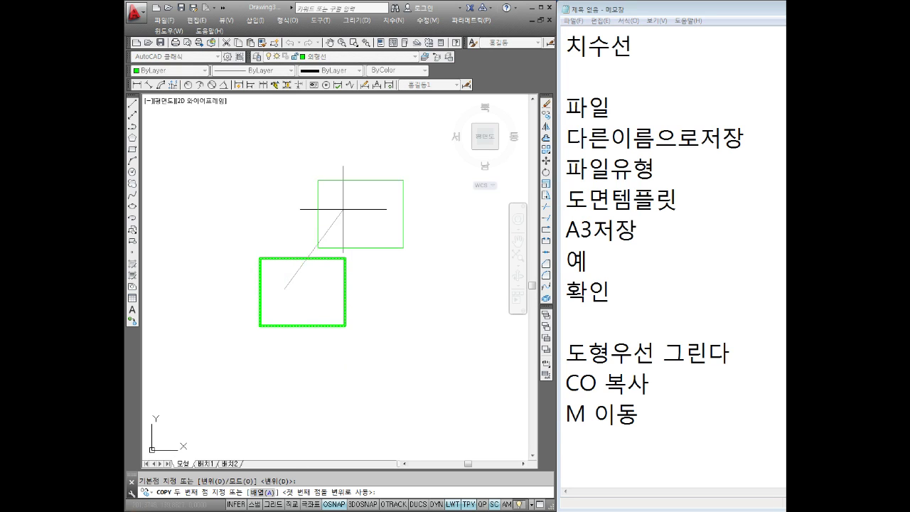
pyautogui.click(368, 185)
pyautogui.moveTo(467, 271); pyautogui.dragTo(340, 234, button='middle')
pyautogui.click(362, 275)
pyautogui.press('Escape')
# - Move the middle green rectangle to a new position higher up
pyautogui.moveTo(300, 293)
pyautogui.mouseDown(button='middle')
pyautogui.moveTo(394, 297)
pyautogui.moveTo(433, 315)
pyautogui.mouseUp(button='middle')
pyautogui.press('Return')
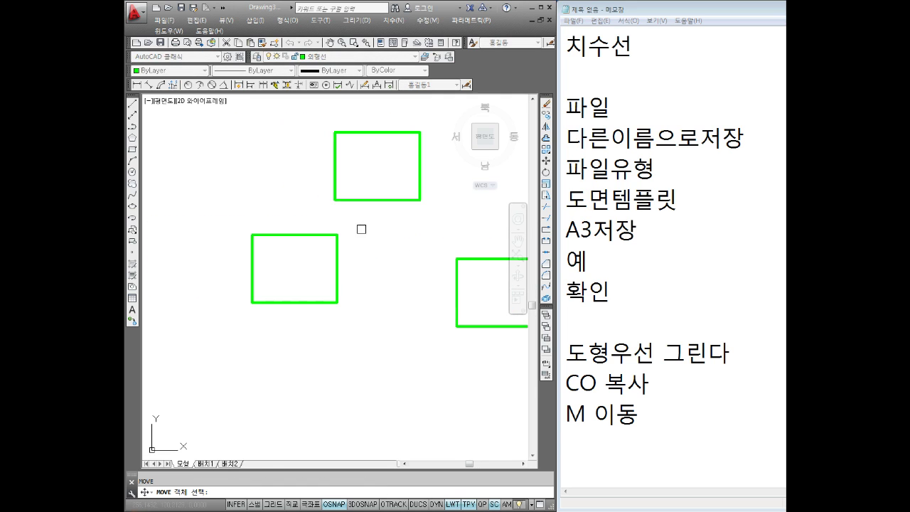
pyautogui.click(337, 242)
pyautogui.press('Return')
pyautogui.click(263, 277)
pyautogui.moveTo(262, 295); pyautogui.dragTo(325, 167, button='middle')
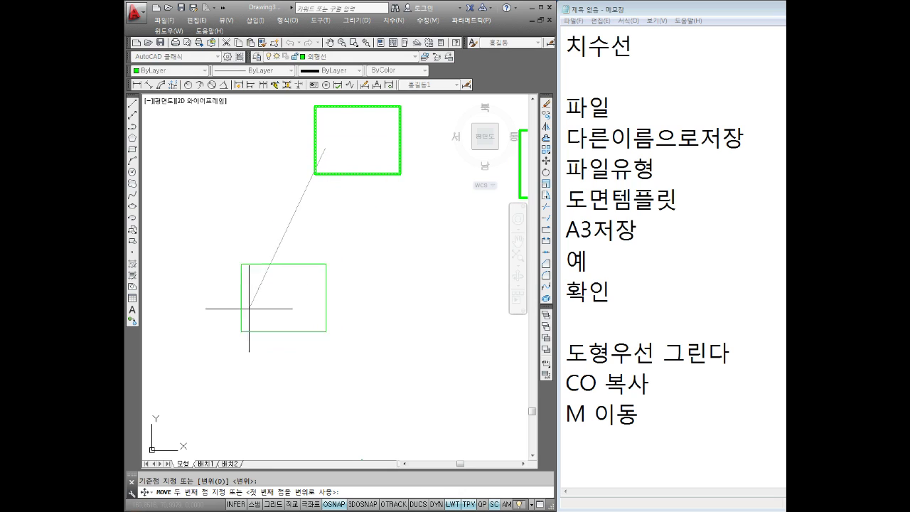
pyautogui.click(221, 360)
pyautogui.scroll(-2, 230, 349)
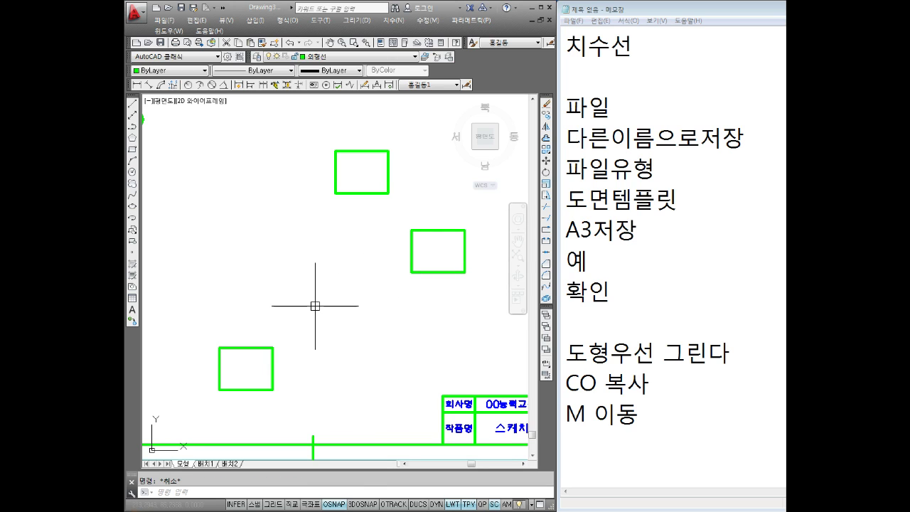
# - Select the lower-left green rectangle and delete it
pyautogui.moveTo(316, 305); pyautogui.dragTo(178, 398)
pyautogui.press('Escape')
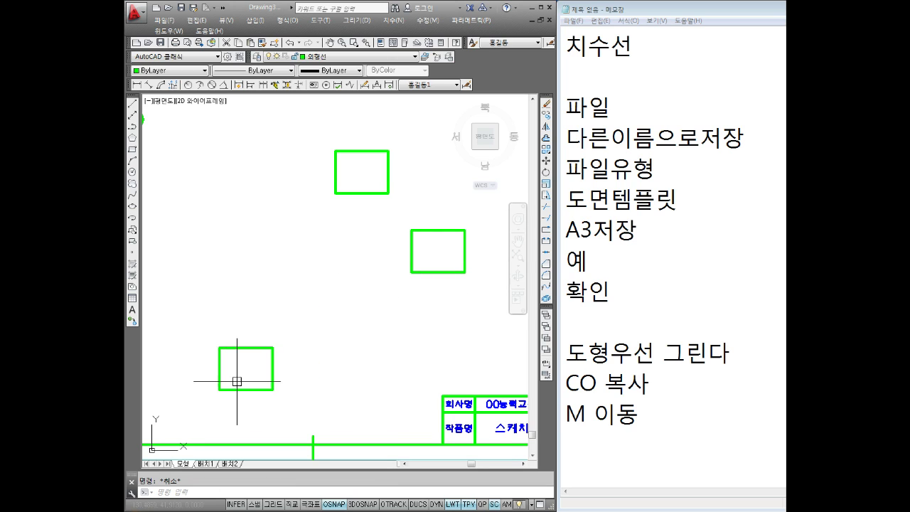
pyautogui.moveTo(326, 327); pyautogui.dragTo(229, 378)
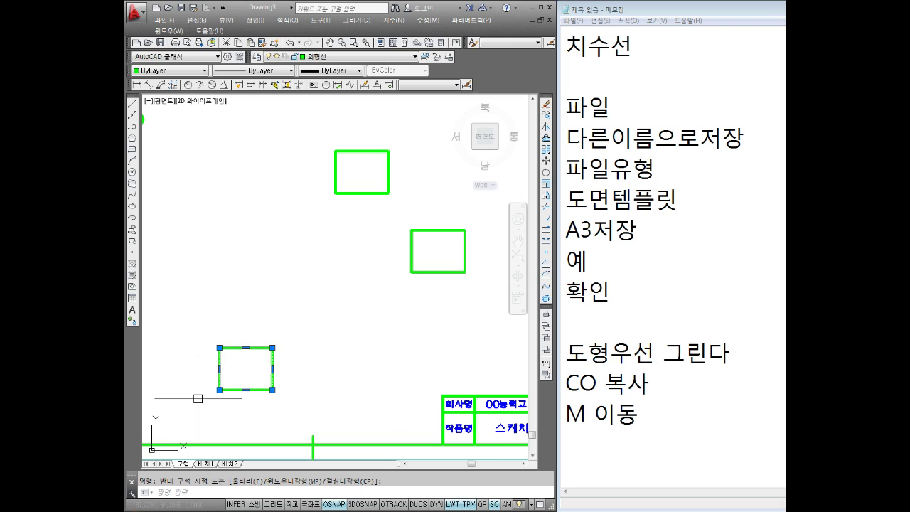
pyautogui.press('Delete')
pyautogui.click(637, 434)
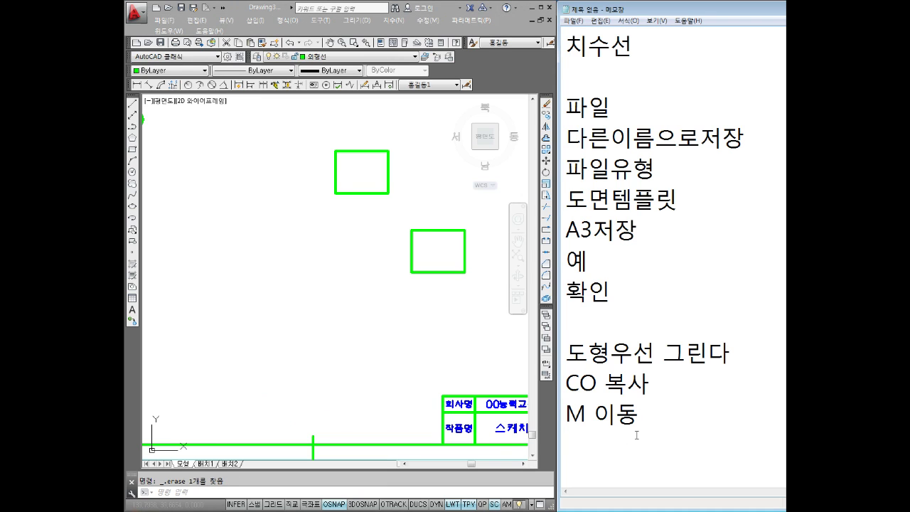
# - Add the note lines 회전 이동 복사 and RO 회전 below the move notes
pyautogui.press('Return')
pyautogui.press('Return')
pyautogui.press('Return')
pyautogui.press('Return')
pyautogui.press('Return')
pyautogui.press('BackSpace')
pyautogui.press('BackSpace')
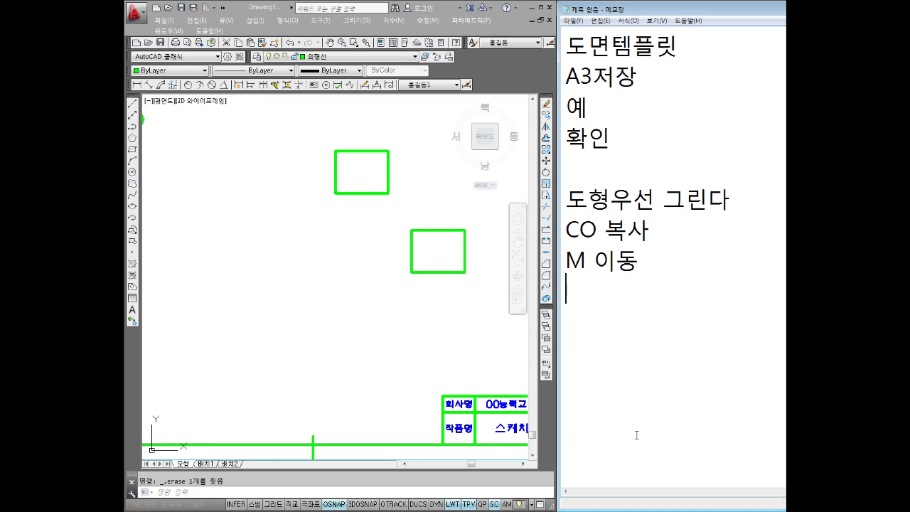
pyautogui.write('GHㄴ')
pyautogui.press('BackSpace')
pyautogui.press('BackSpace')
pyautogui.write('회전')
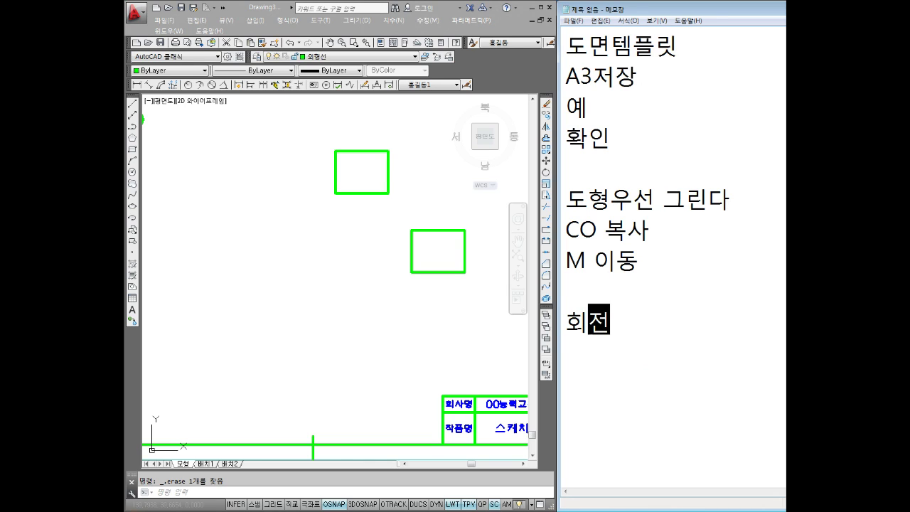
pyautogui.write(' 이동 복사')
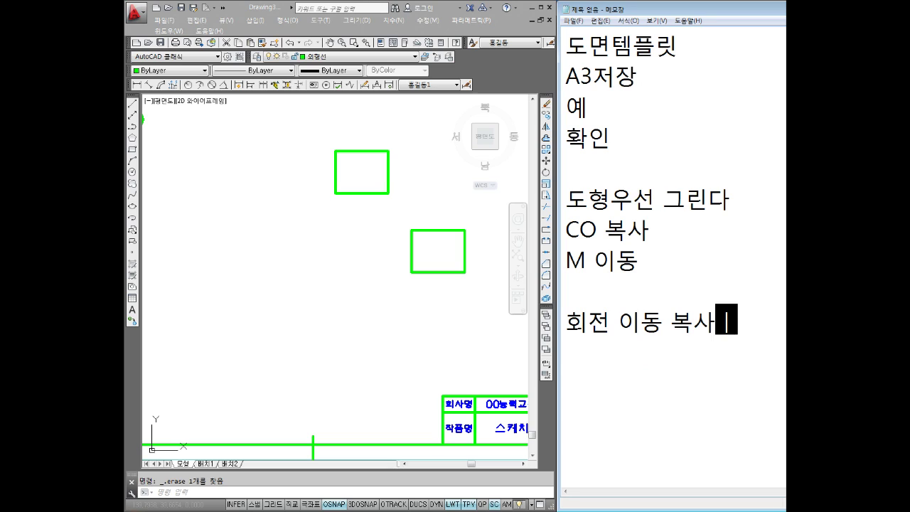
pyautogui.press('Return')
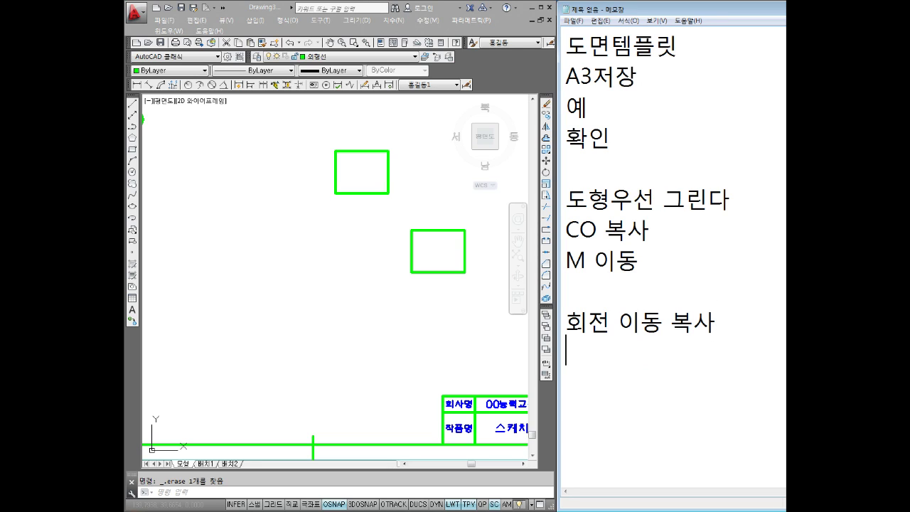
pyautogui.moveTo(399, 221); pyautogui.dragTo(387, 258, button='middle')
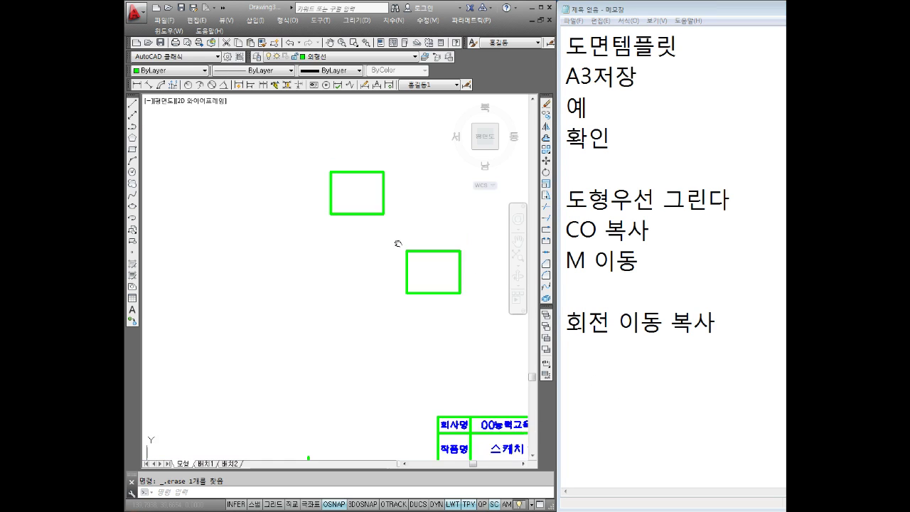
pyautogui.click(601, 353)
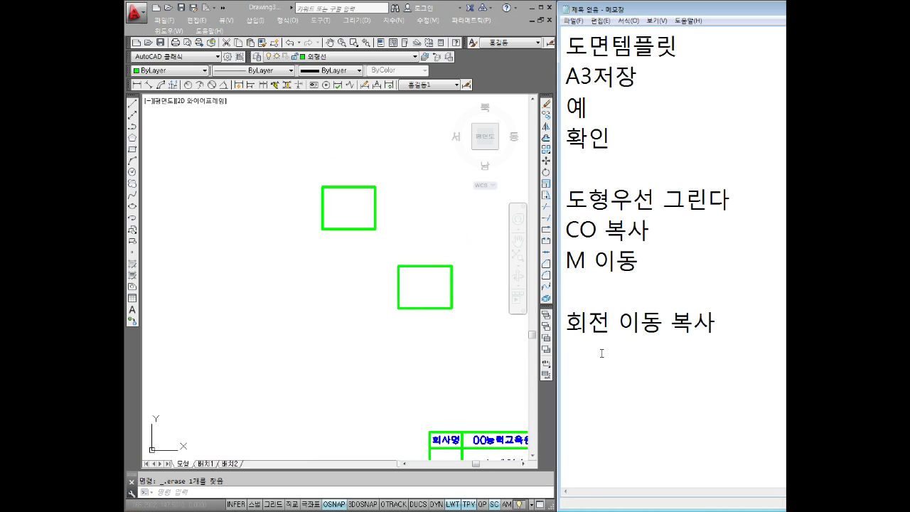
pyautogui.write('RO ')
pyautogui.write('회전')
pyautogui.press('Return')
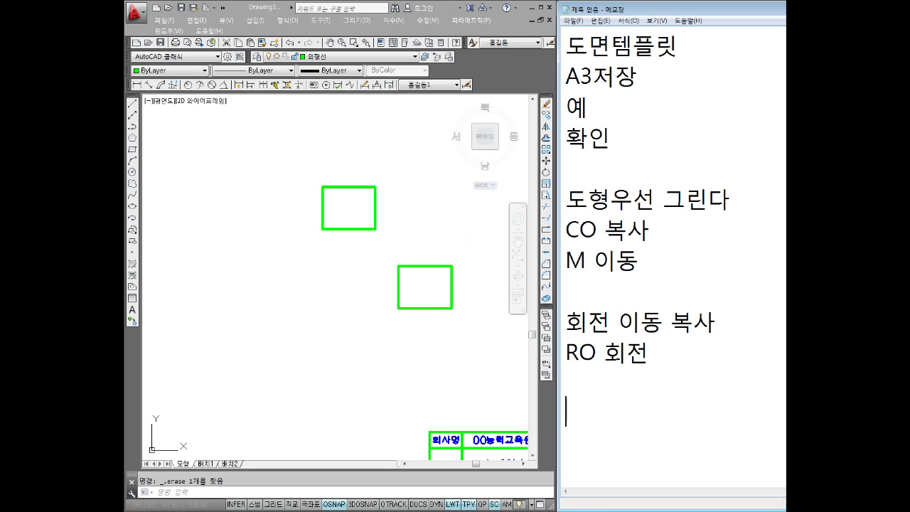
# - List the rotate procedure: RO엔터, 도형선택 엔터, 기준점 클릭 and 각도 45엔터
pyautogui.moveTo(300, 166); pyautogui.dragTo(306, 249, button='middle')
pyautogui.scroll(2, 375, 311)
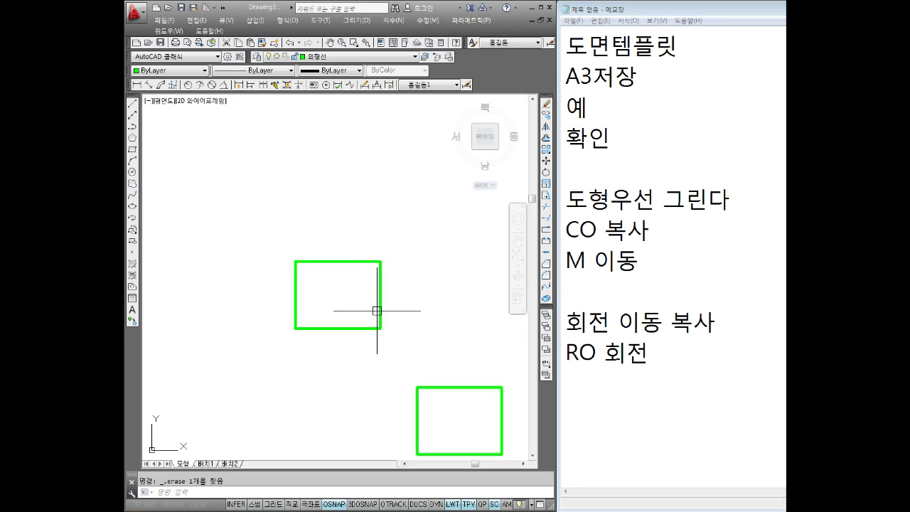
pyautogui.moveTo(375, 310); pyautogui.dragTo(375, 282, button='middle')
pyautogui.press('Escape')
pyautogui.click(698, 368)
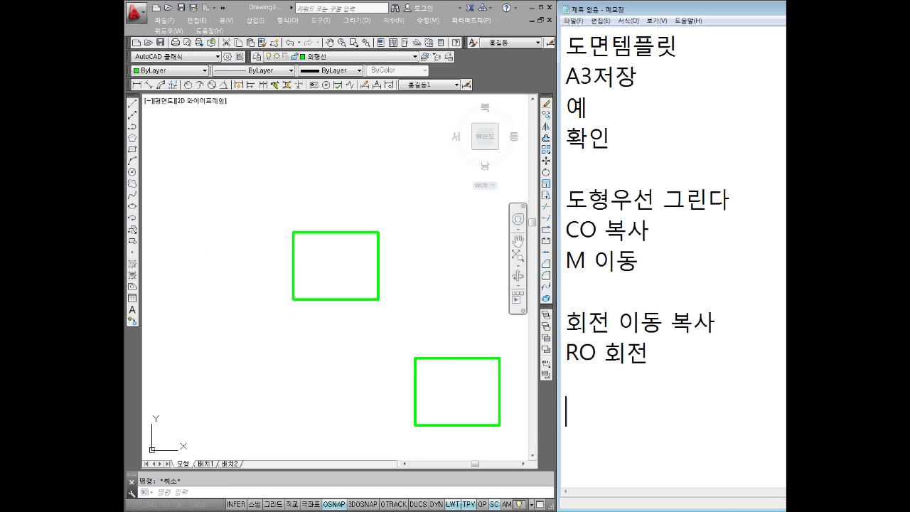
pyautogui.click(673, 413)
pyautogui.write('RO엔ㅌ')
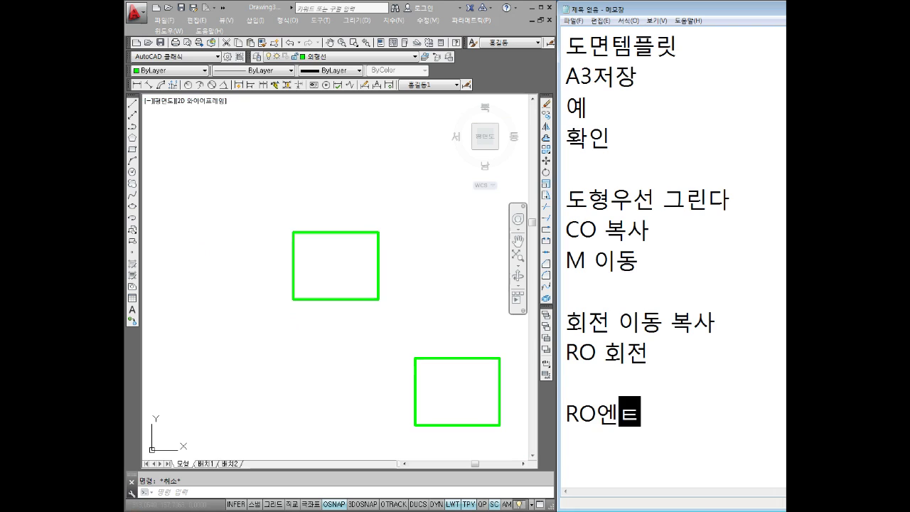
pyautogui.write('터')
pyautogui.press('Return')
pyautogui.press('Return')
pyautogui.press('Return')
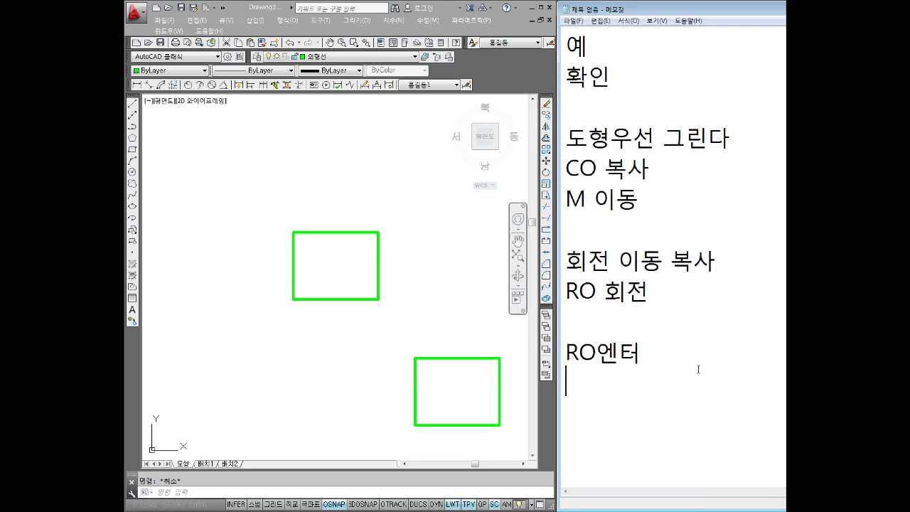
pyautogui.write('도형선')
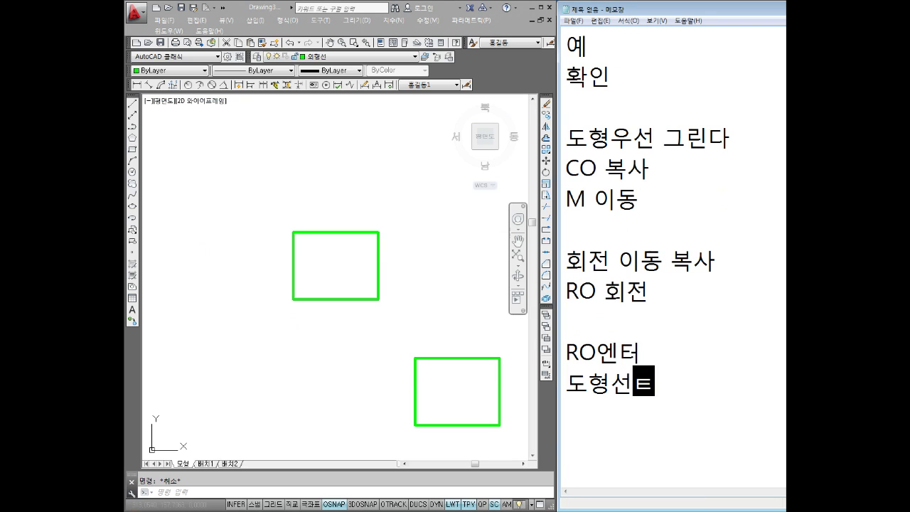
pyautogui.write('택 엔터')
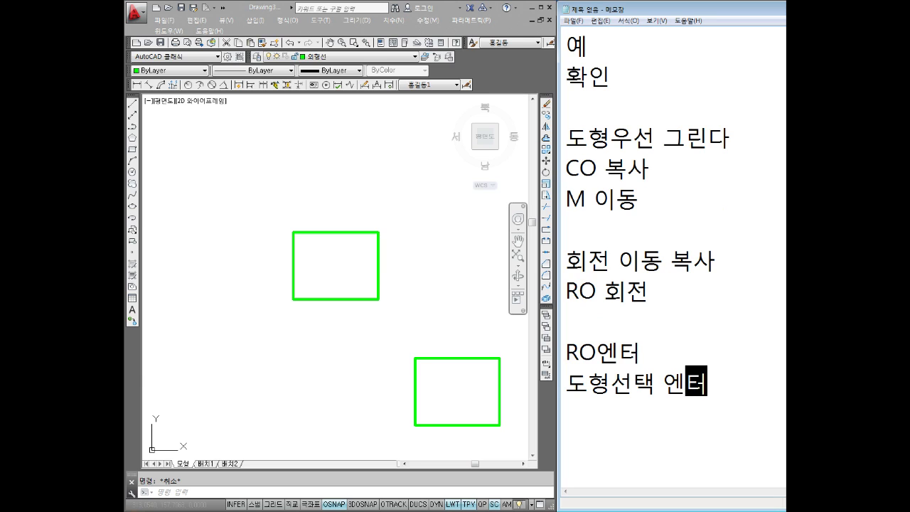
pyautogui.press('Return')
pyautogui.write('기')
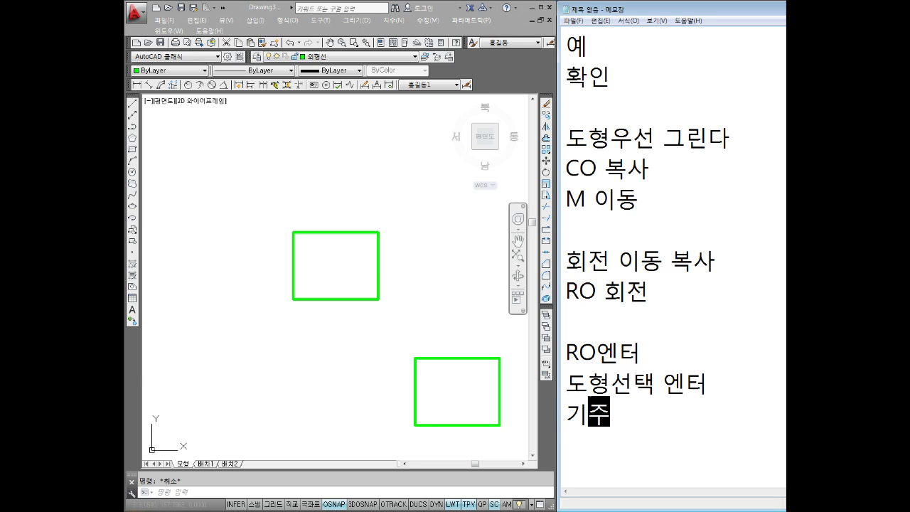
pyautogui.write('준점 클리릭')
pyautogui.press('Return')
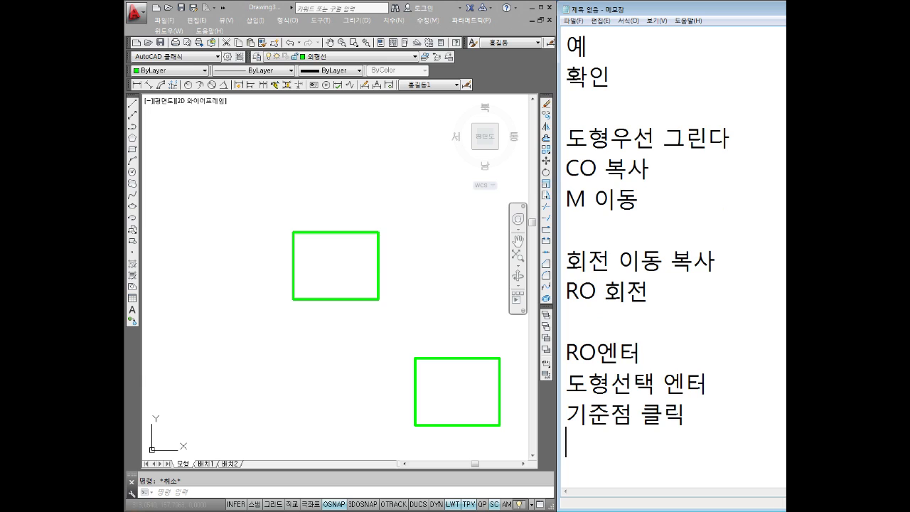
pyautogui.write('각도 ')
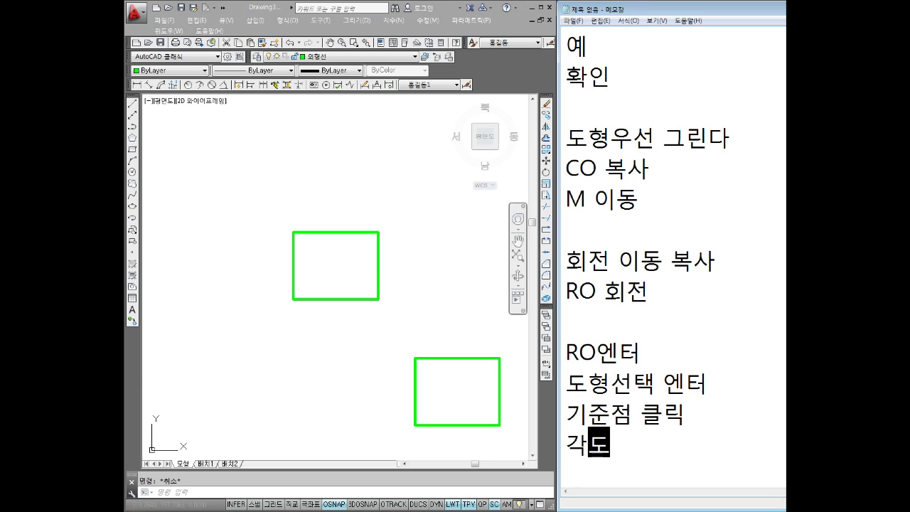
pyautogui.write('45')
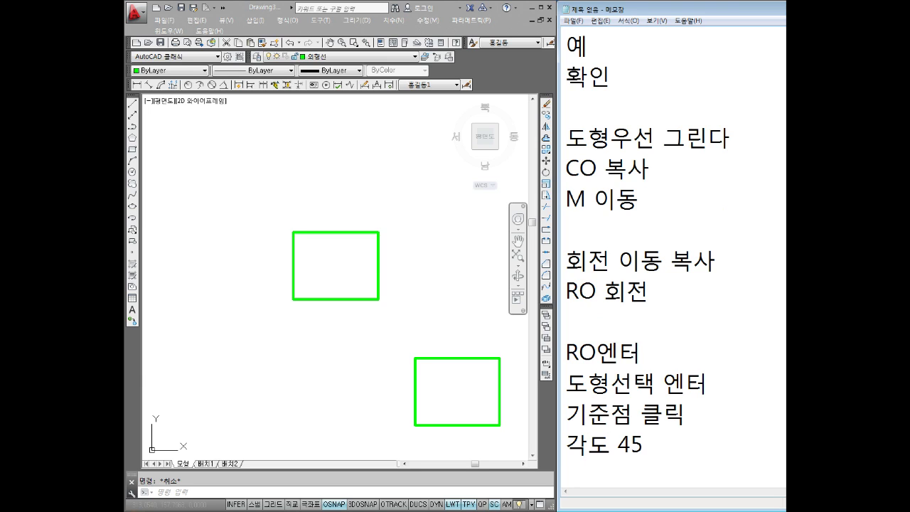
pyautogui.write('엔터')
pyautogui.press('Return')
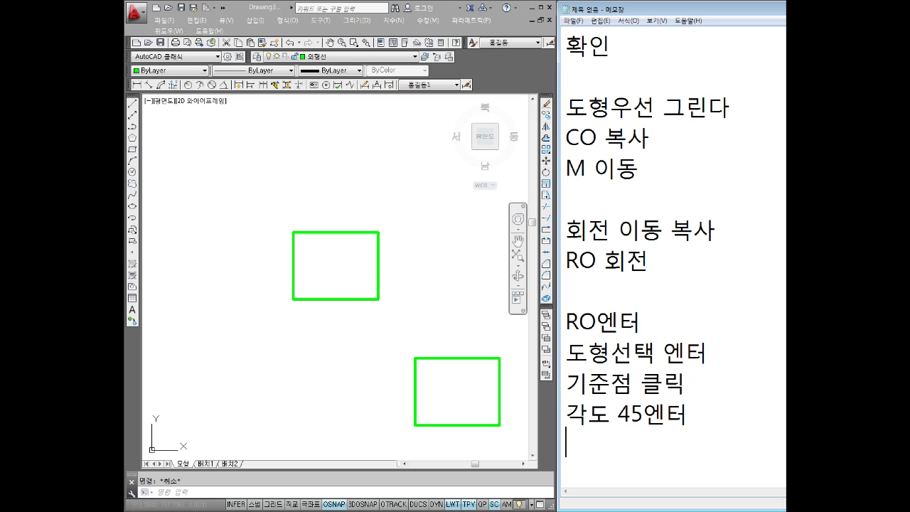
# - Use RO to window-select the left rectangle and rotate it 45° about its lower-right corner
pyautogui.moveTo(305, 290); pyautogui.dragTo(298, 289, button='middle')
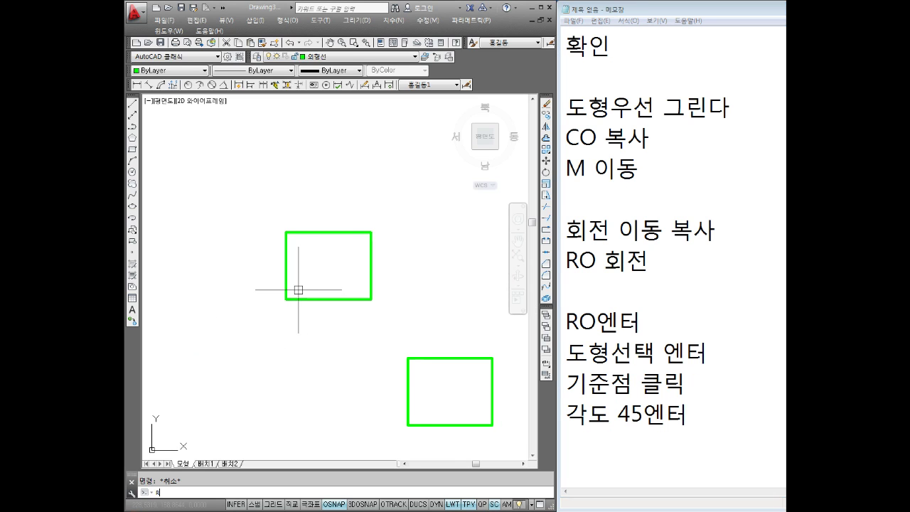
pyautogui.write('o')
pyautogui.press('Return')
pyautogui.click(385, 192)
pyautogui.click(332, 277)
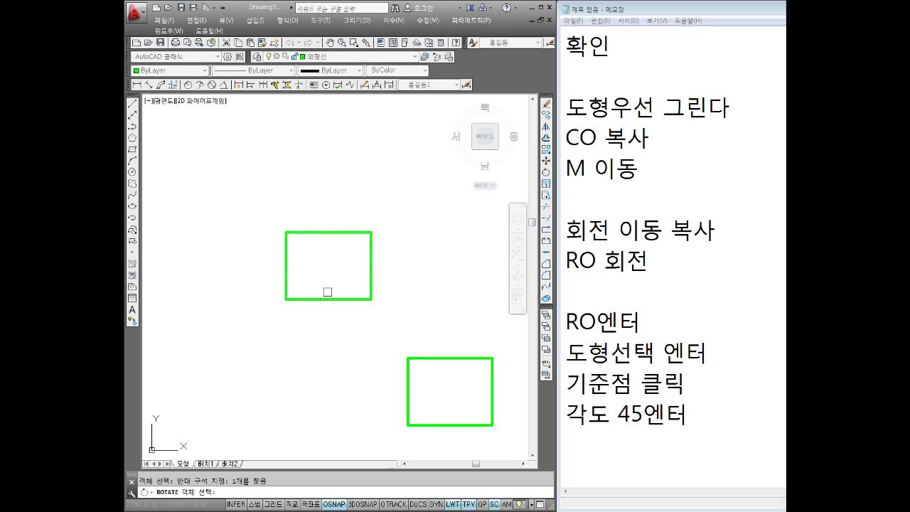
pyautogui.press('Return')
pyautogui.click(371, 300)
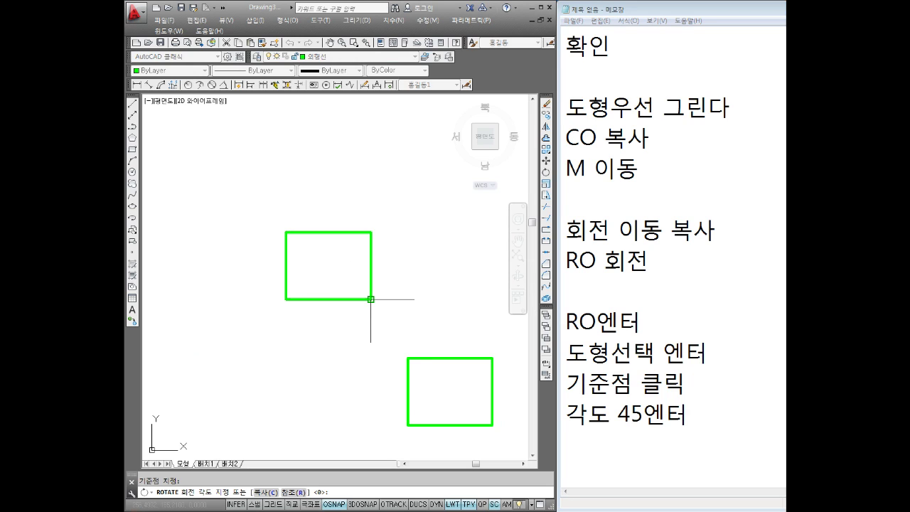
pyautogui.write('45')
pyautogui.press('Return')
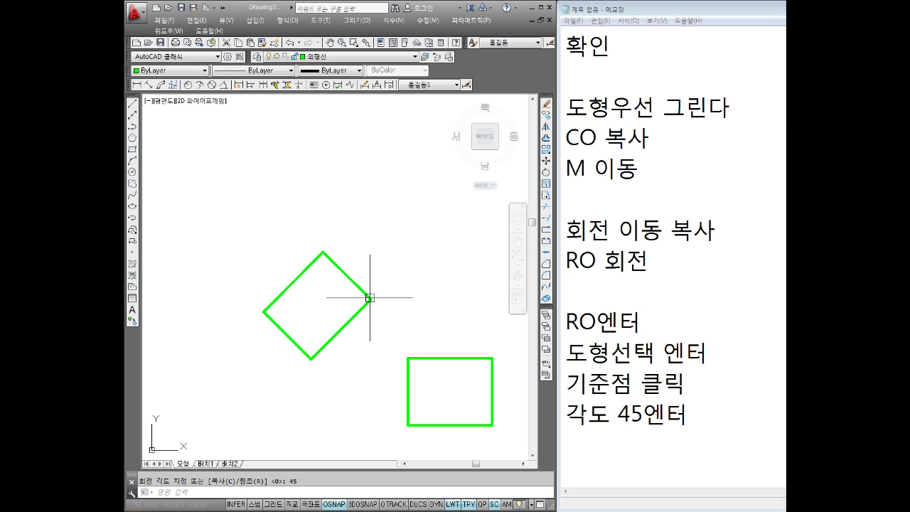
# - Add the note '회전이동' to the steps in Notepad, followed by blank lines
pyautogui.hotkey('alt', 'Tab')
pyautogui.write('회전')
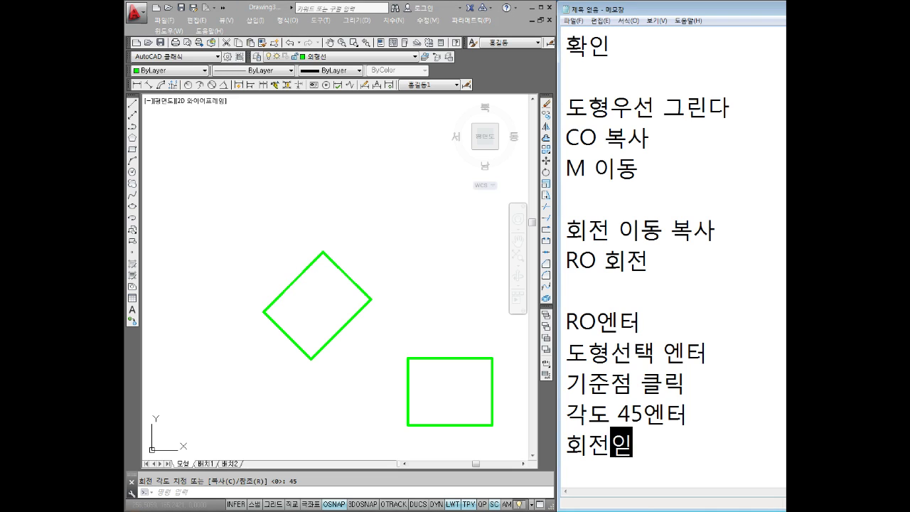
pyautogui.write('이동')
pyautogui.press('Return')
pyautogui.press('Return')
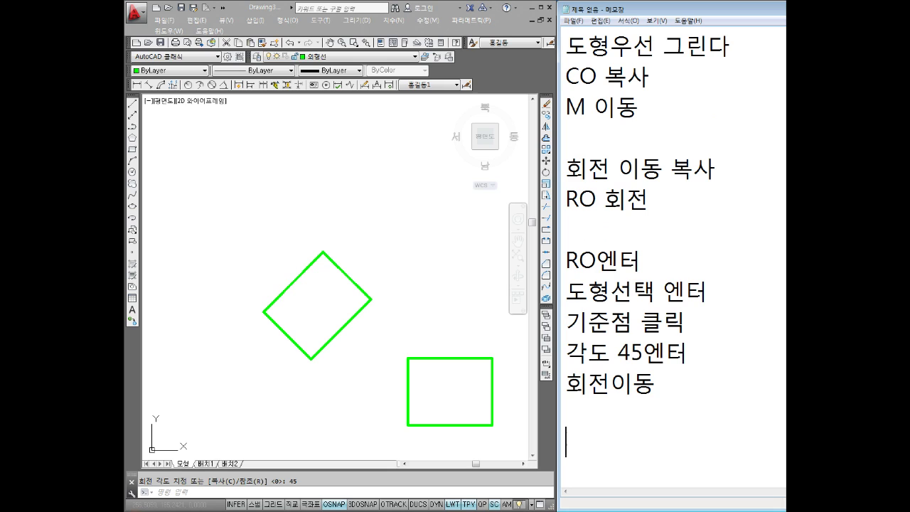
# - Undo the 45° rotation in AutoCAD so the square is upright again
pyautogui.hotkey('alt', 'Tab')
pyautogui.press('Escape')
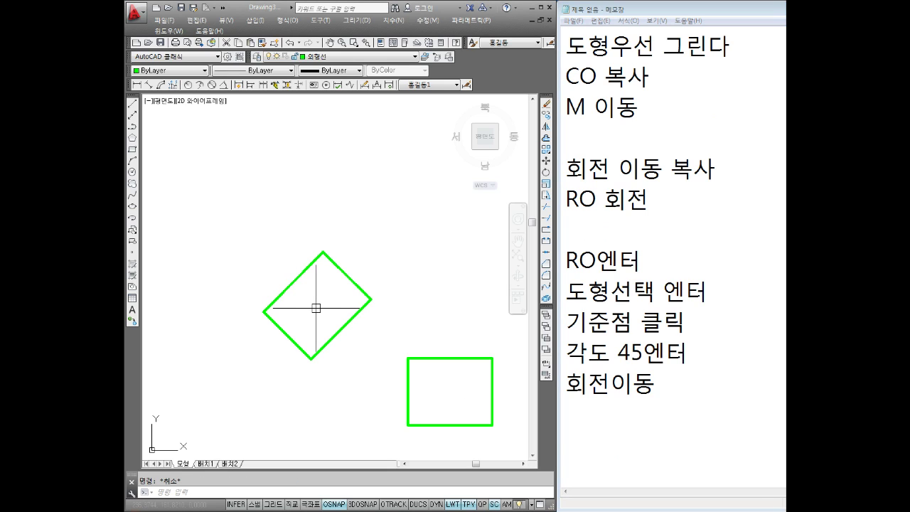
pyautogui.hotkey('ctrl', 'z')
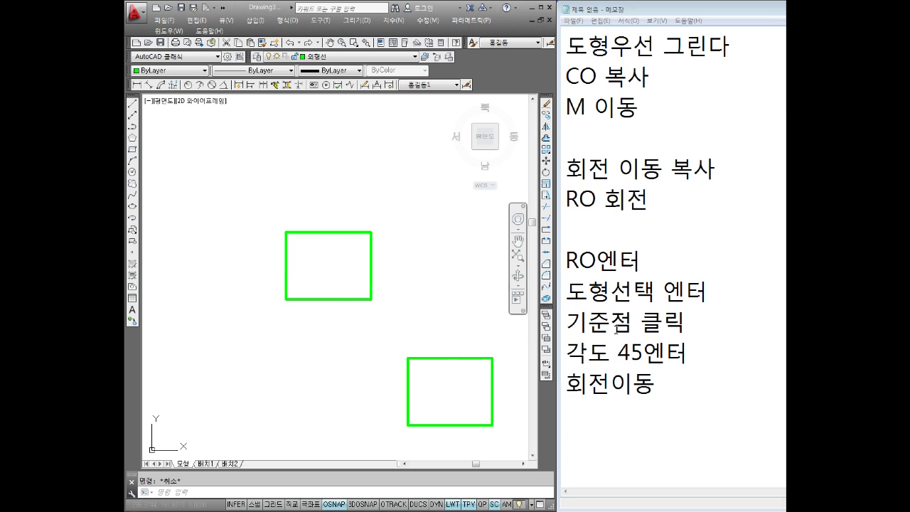
# - Start ROTATE on the upper rectangle, pivoting on its lower-right corner
pyautogui.write('ro')
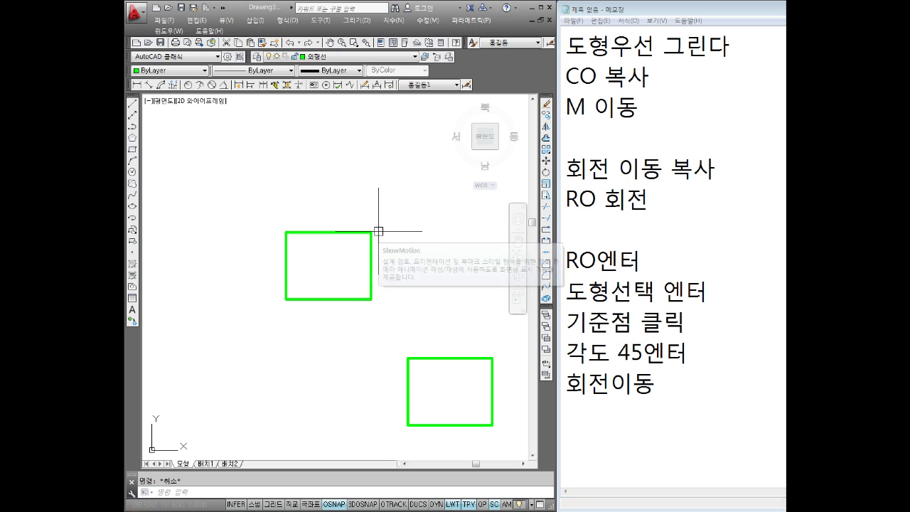
pyautogui.press('Return')
pyautogui.moveTo(376, 203); pyautogui.dragTo(286, 347)
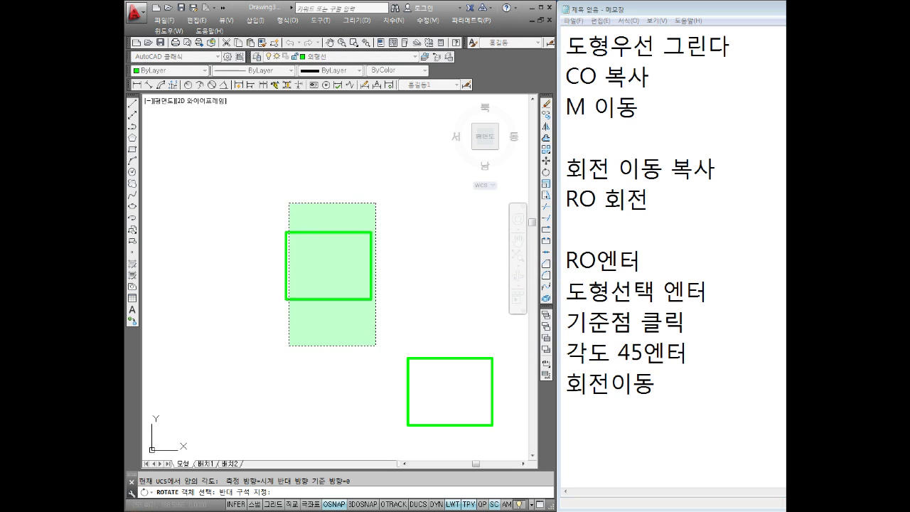
pyautogui.press('Return')
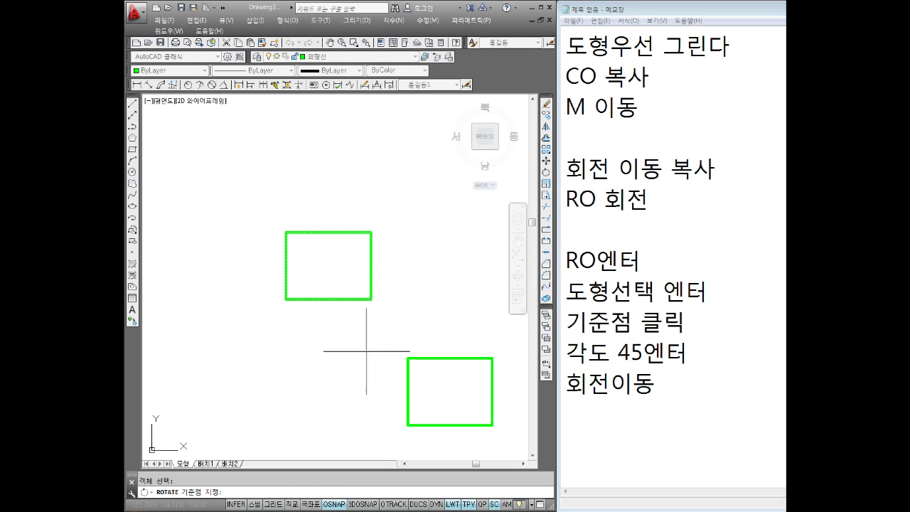
pyautogui.click(370, 300)
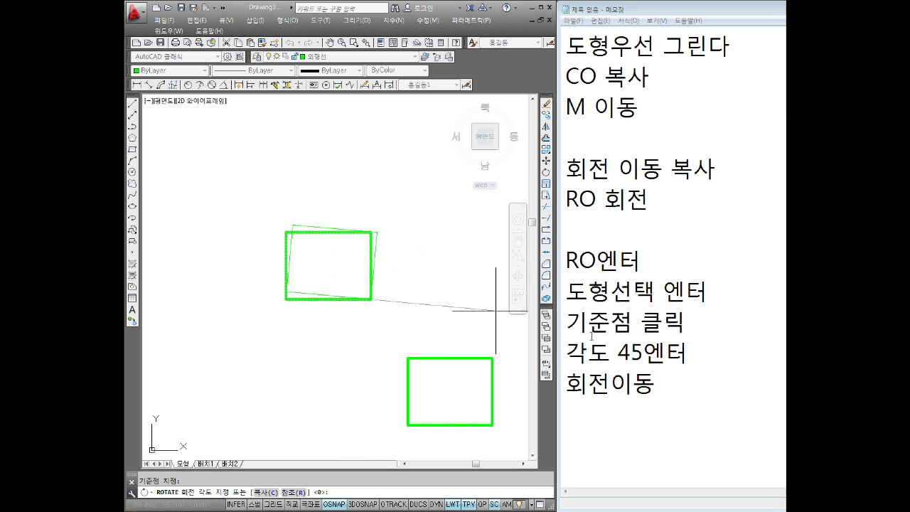
# - Note the copy option 'C엔터' on a new line below 기준점 클릭
pyautogui.click(677, 333)
pyautogui.press('Return')
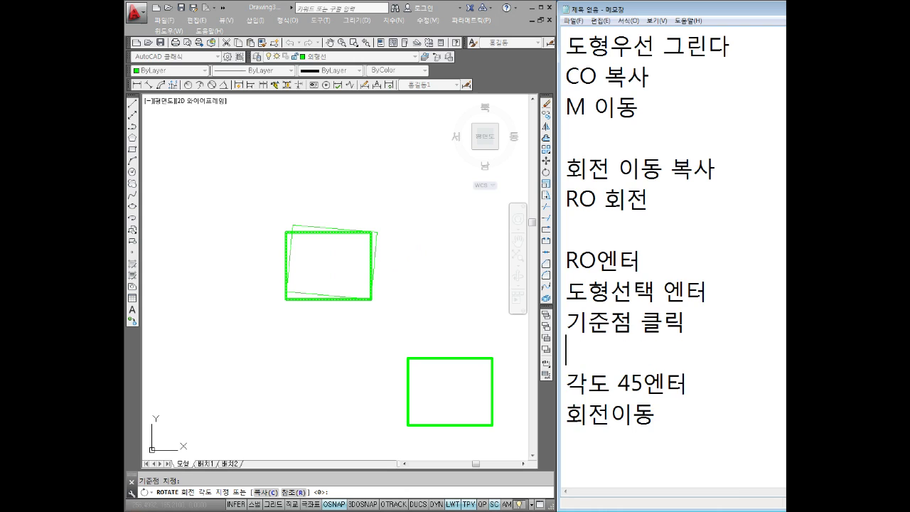
pyautogui.write('C엔터')
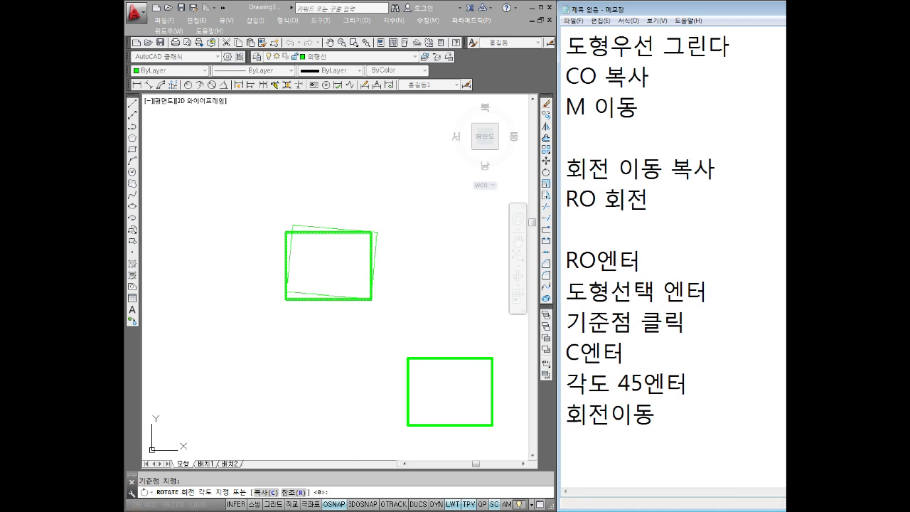
# - Make a 45° rotated copy while keeping the upright original rectangle
pyautogui.click(350, 311)
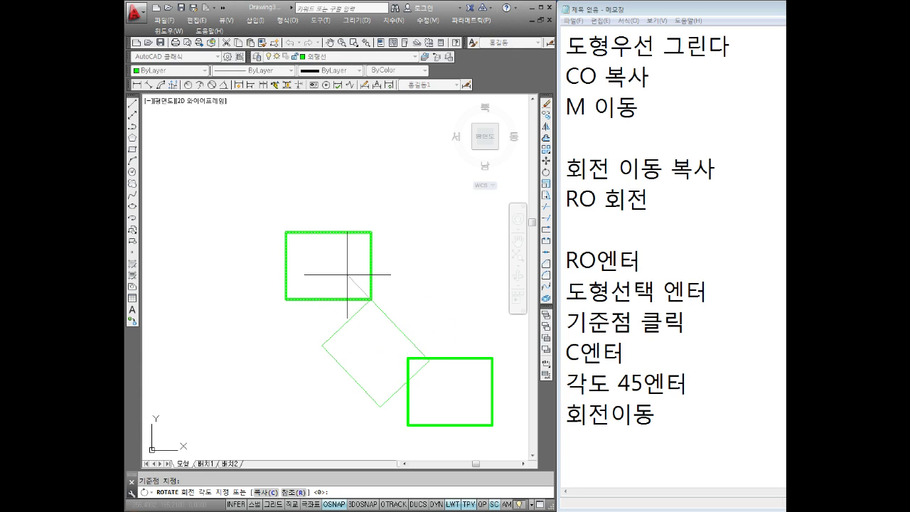
pyautogui.write('c')
pyautogui.press('Return')
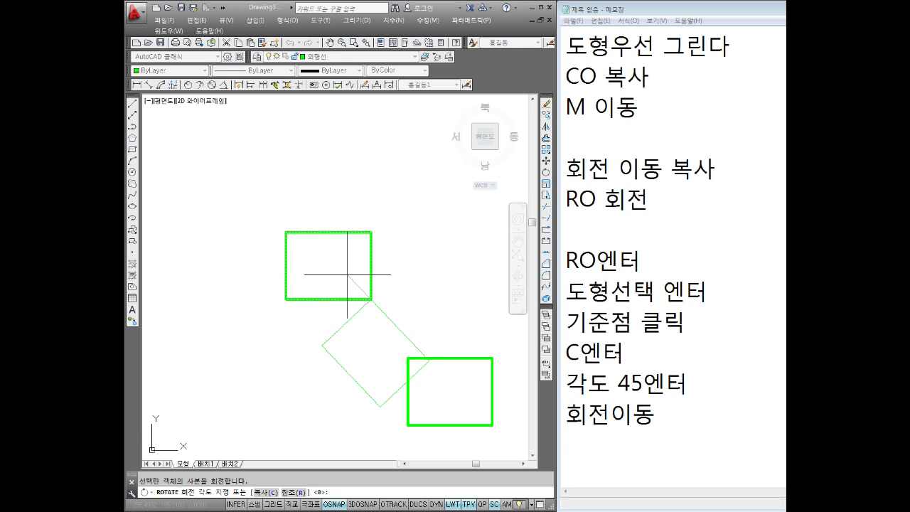
pyautogui.write('45')
pyautogui.press('Return')
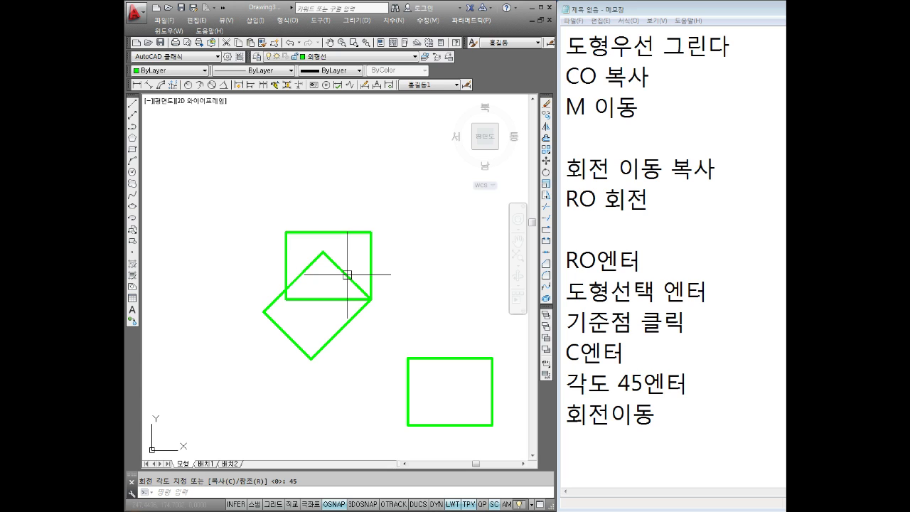
pyautogui.moveTo(391, 273); pyautogui.dragTo(357, 299, button='middle')
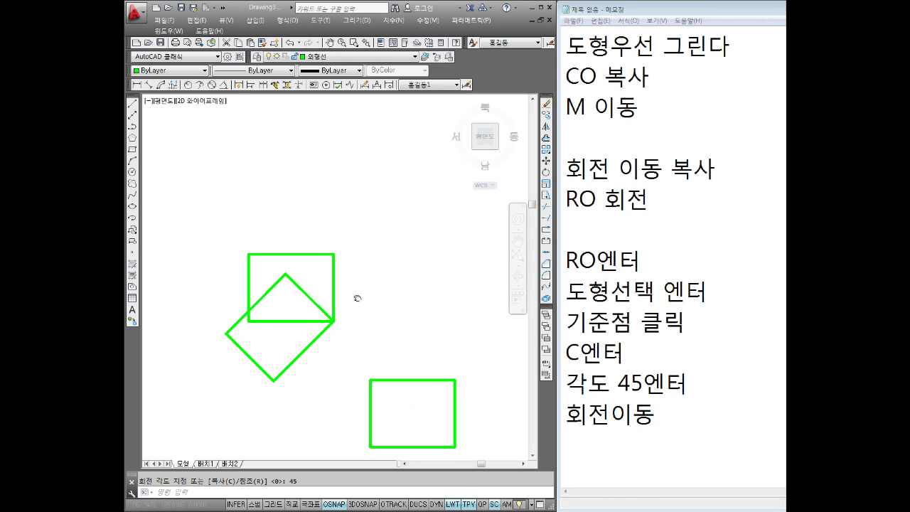
pyautogui.click(688, 414)
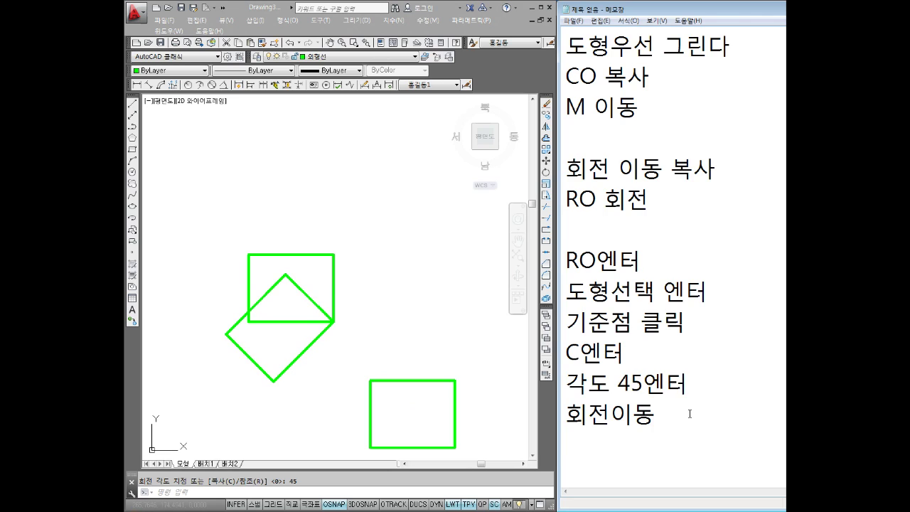
# - Add the heading '대칭 이동 복사' and the line 'MI 엔터' to the notes
pyautogui.press('Return')
pyautogui.press('Return')
pyautogui.press('Return')
pyautogui.press('Return')
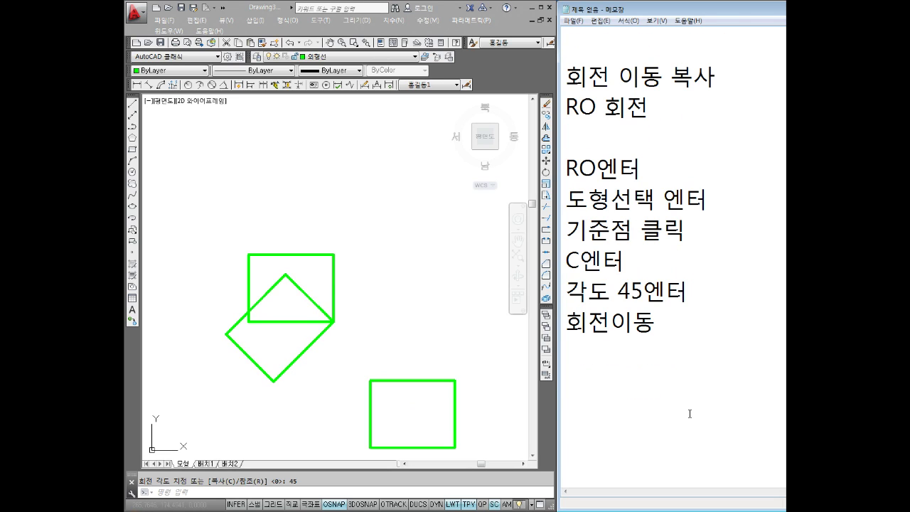
pyautogui.write('대칭')
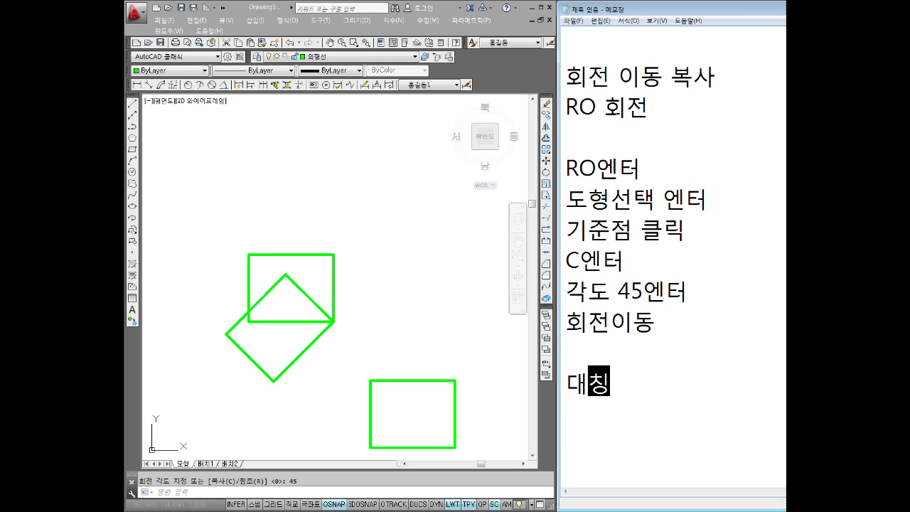
pyautogui.write(' 이동 복사')
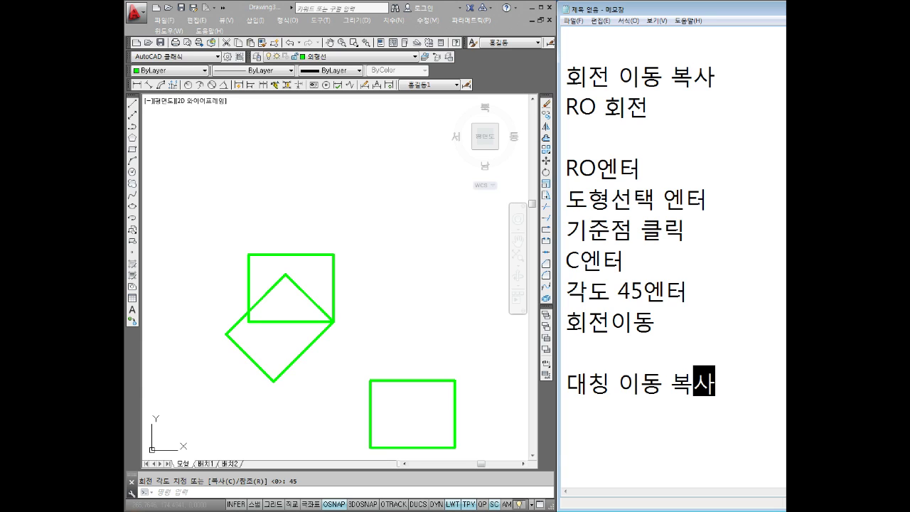
pyautogui.press('Return')
pyautogui.press('Return')
pyautogui.press('Return')
pyautogui.press('Return')
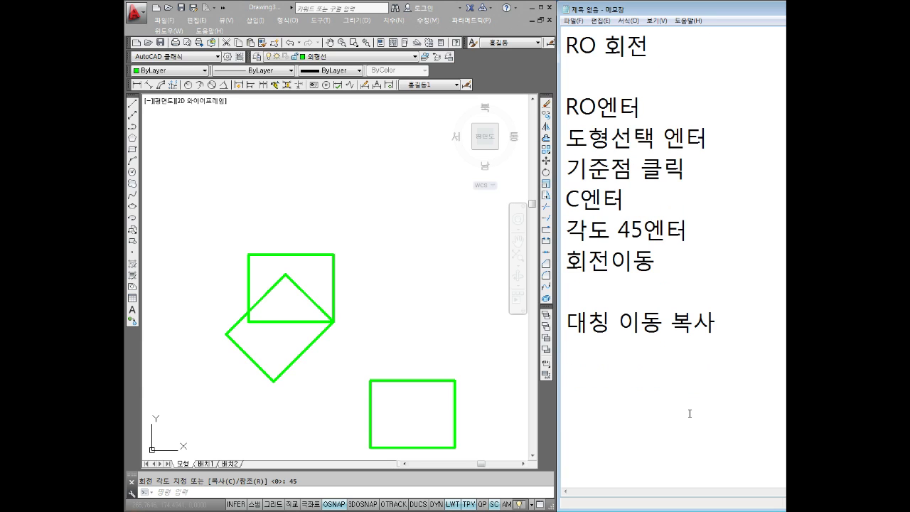
pyautogui.write('MO')
pyautogui.press('BackSpace')
pyautogui.write('엔터')
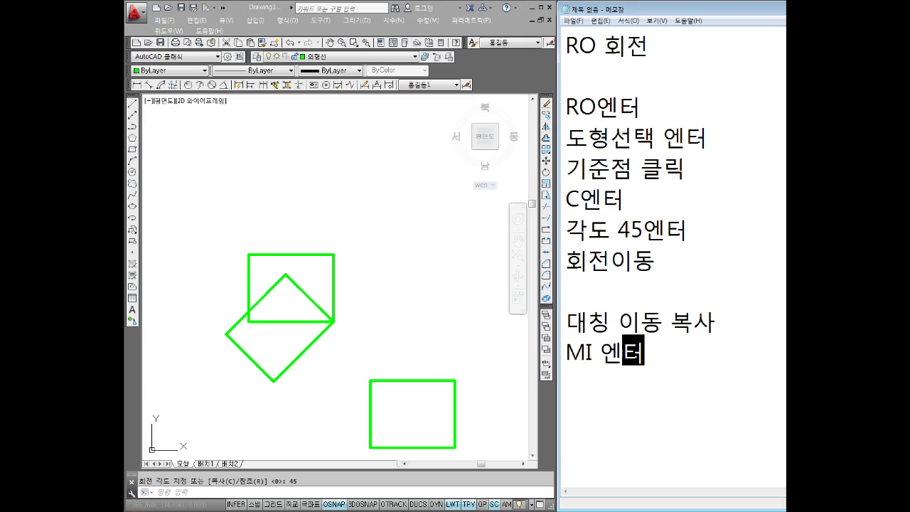
pyautogui.press('Return')
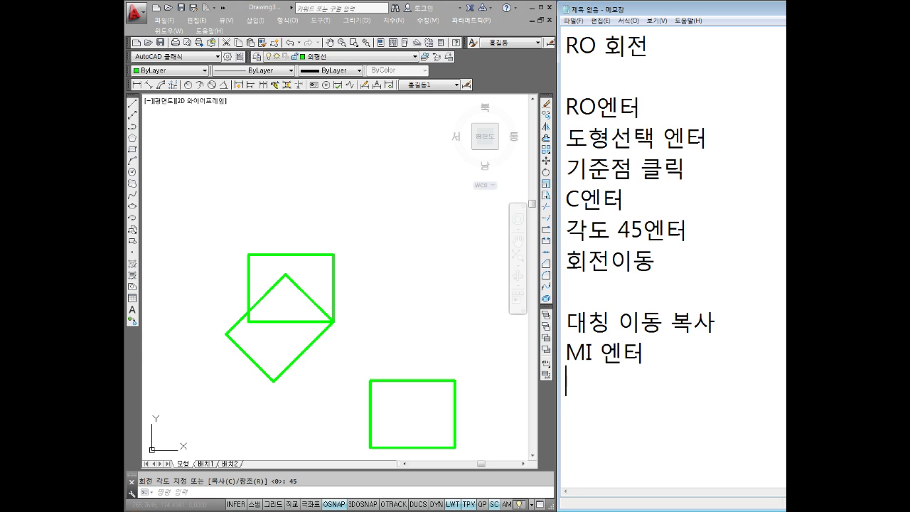
# - Select the rotated diamond copy and remove it
pyautogui.click(349, 311)
pyautogui.click(262, 294)
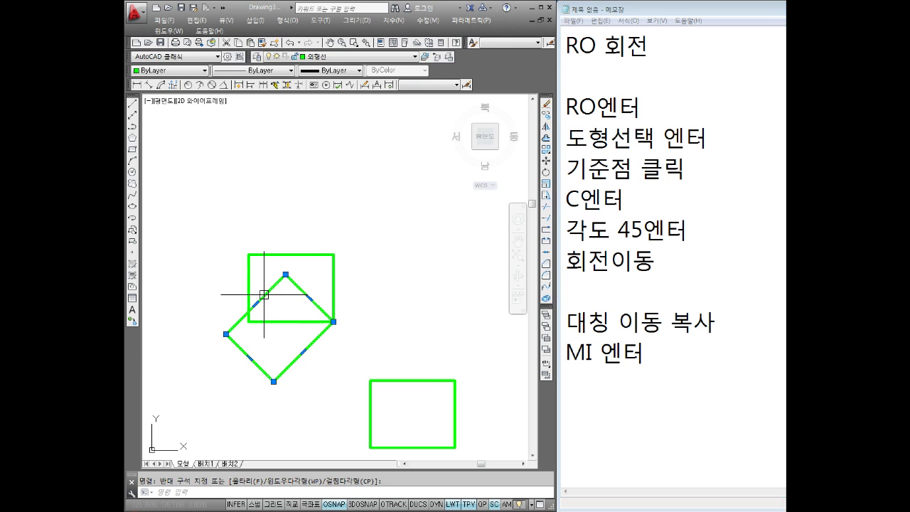
pyautogui.click(285, 303)
pyautogui.hotkey('ctrl', 'z')
# - Draw a vertical line beside the upper rectangle with the L command
pyautogui.write('L')
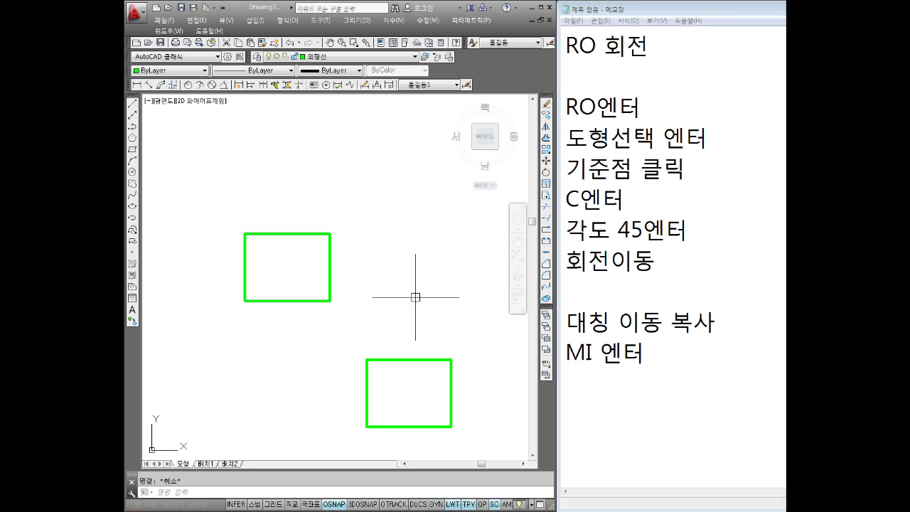
pyautogui.press('Return')
pyautogui.click(371, 188)
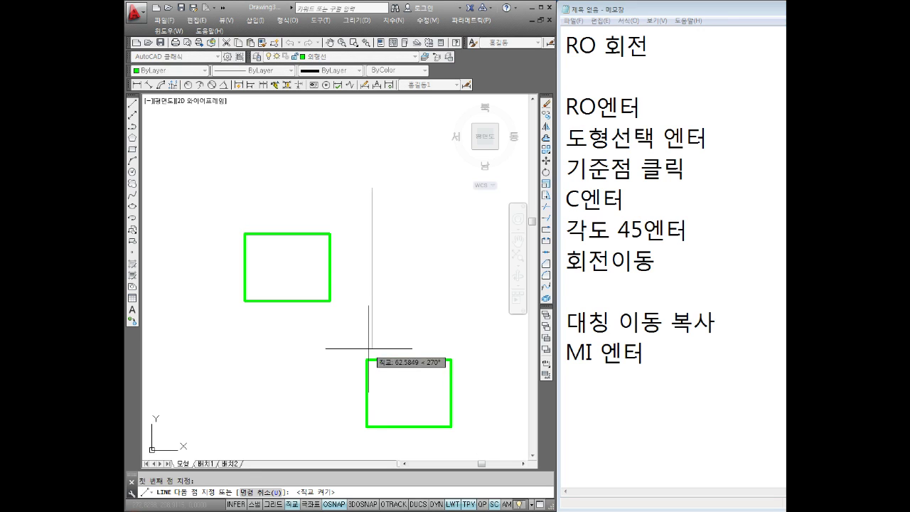
pyautogui.click(371, 309)
pyautogui.press('Escape')
pyautogui.moveTo(391, 300); pyautogui.dragTo(399, 309, button='middle')
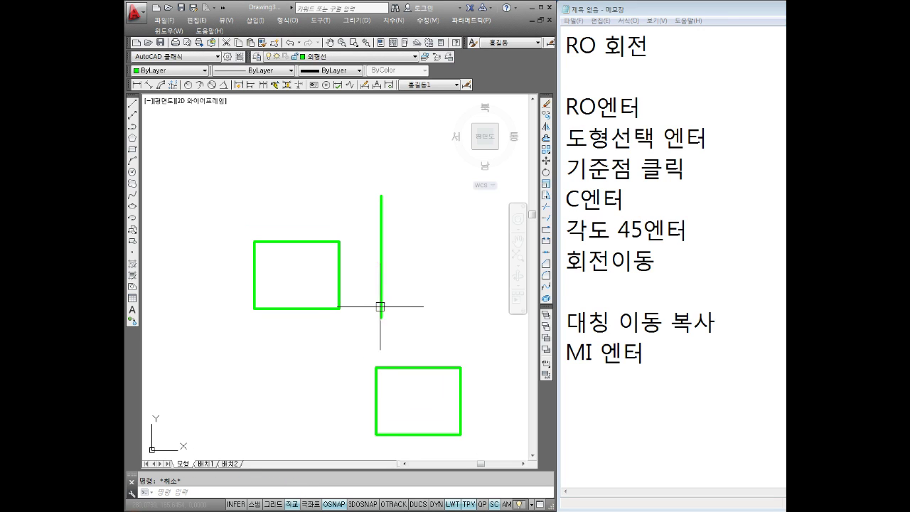
# - Put the vertical line on the 중심선 layer so it becomes a red dash-dot centre line
pyautogui.click(358, 242)
pyautogui.click(280, 312)
pyautogui.press('Escape')
pyautogui.click(388, 202)
pyautogui.click(374, 320)
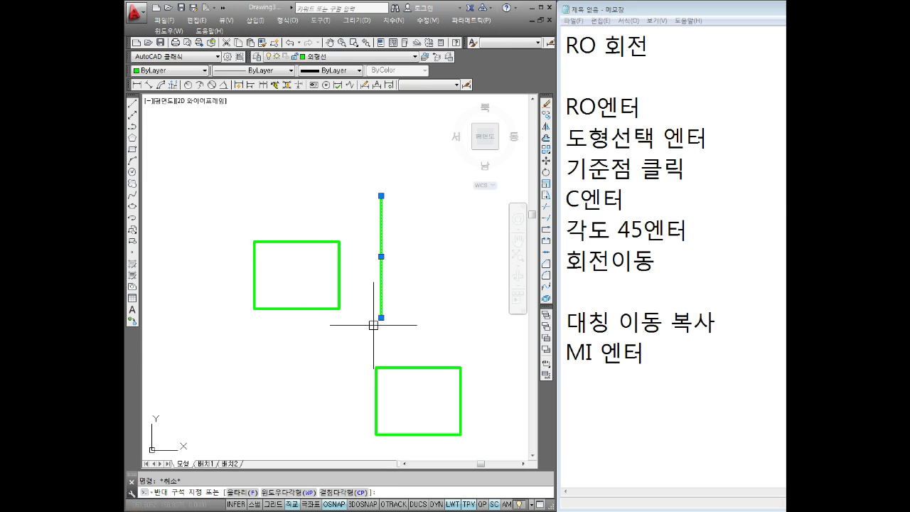
pyautogui.click(316, 57)
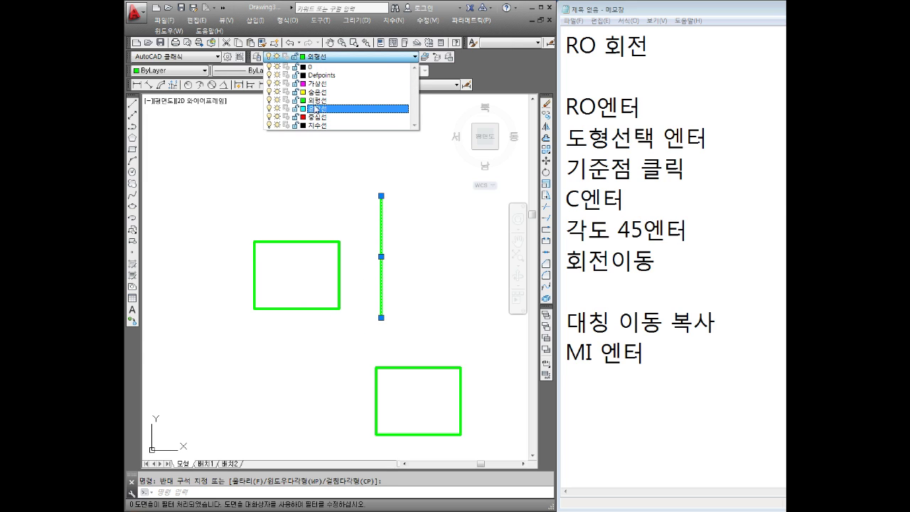
pyautogui.click(317, 116)
pyautogui.press('Escape')
# - Window-select the left rectangle and recentre the view on it
pyautogui.scroll(2, 368, 291)
pyautogui.scroll(-2, 368, 292)
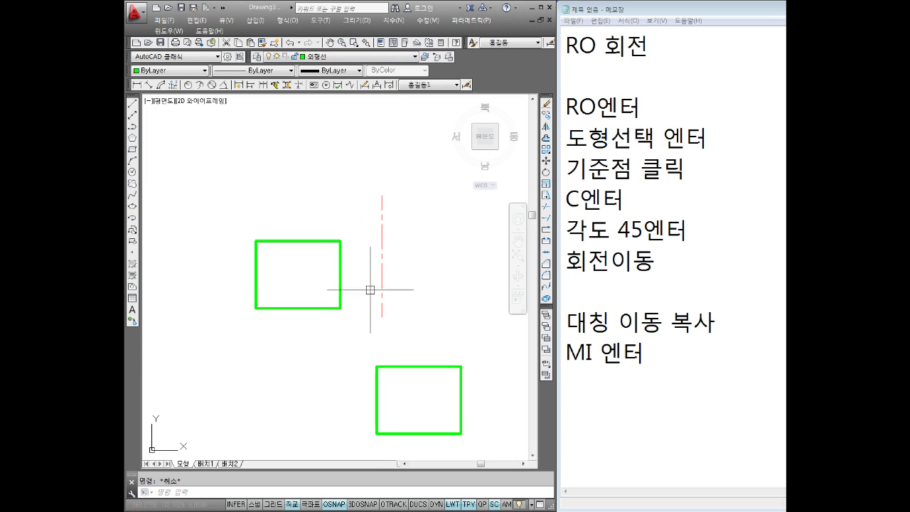
pyautogui.click(355, 238)
pyautogui.click(226, 341)
pyautogui.moveTo(333, 289); pyautogui.dragTo(284, 258, button='middle')
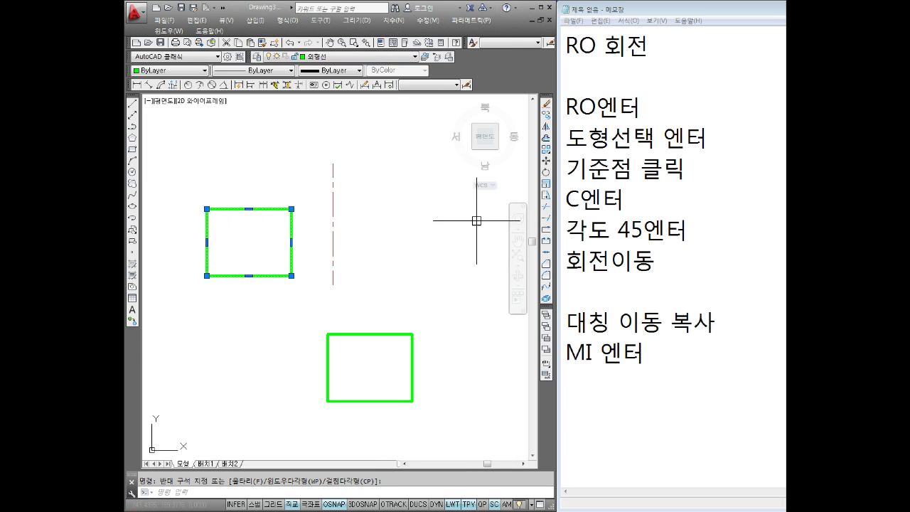
pyautogui.press('Escape')
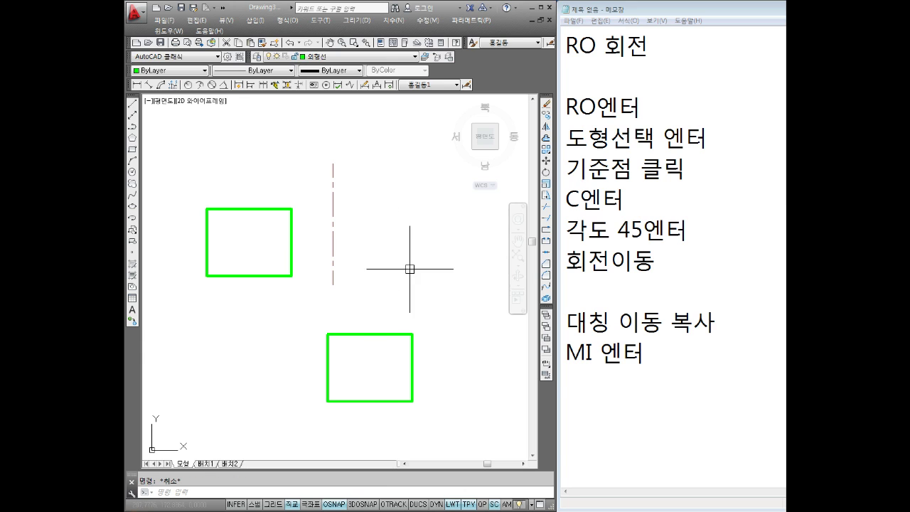
pyautogui.click(597, 393)
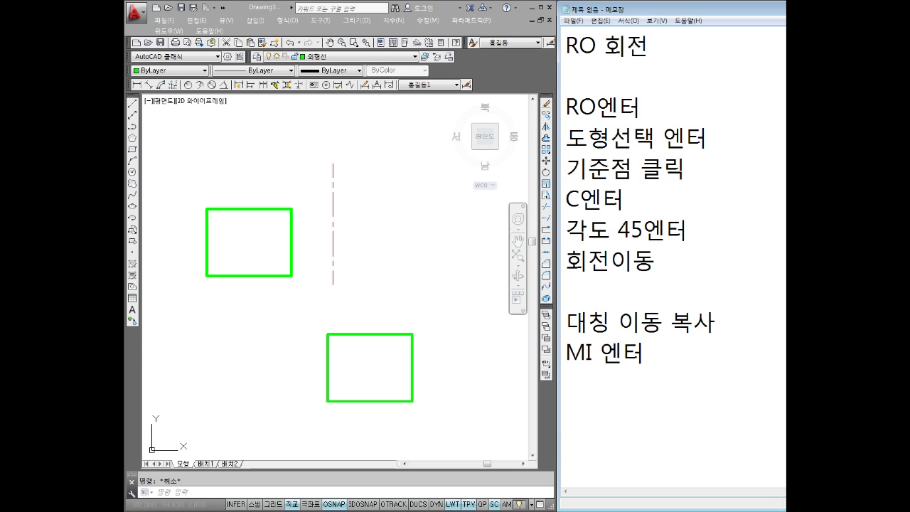
# - Write the mirror steps '엔터' and '도형선택' in the notes
pyautogui.write('ㅡMI')
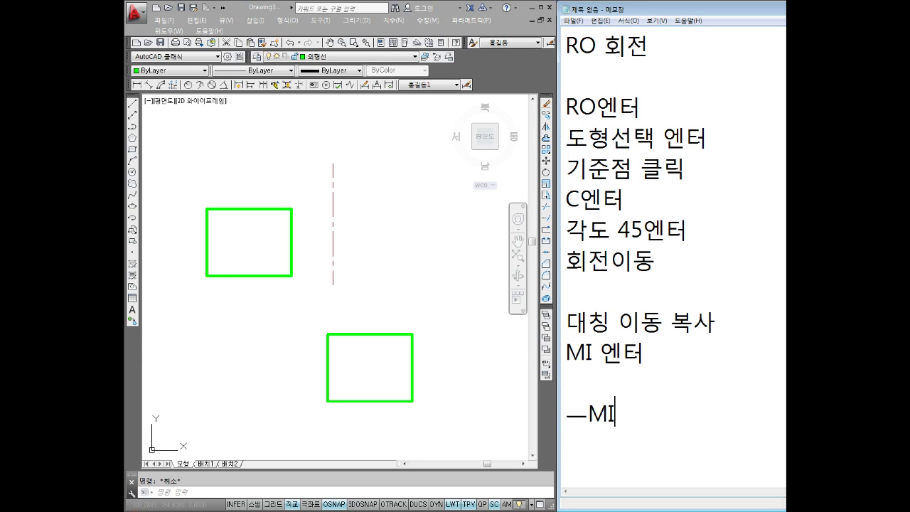
pyautogui.press('BackSpace')
pyautogui.press('BackSpace')
pyautogui.press('BackSpace')
pyautogui.write('엔터')
pyautogui.press('Return')
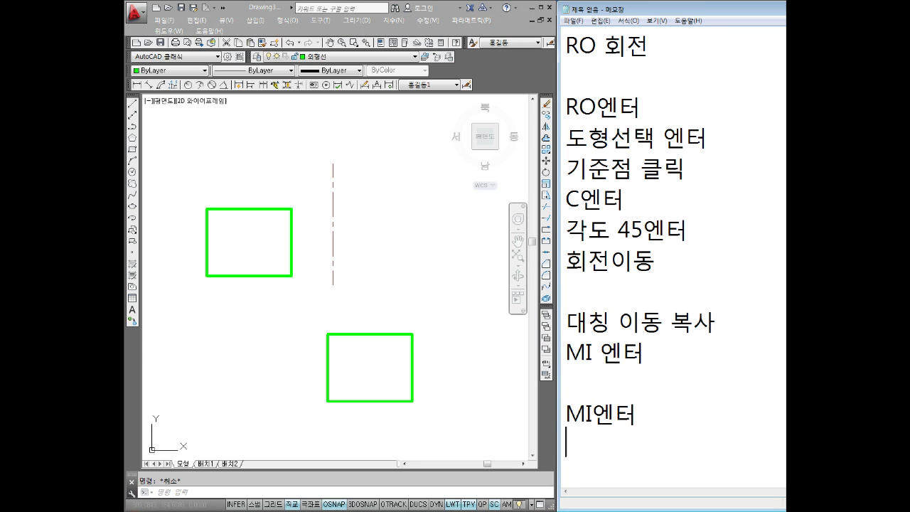
pyautogui.write('도형선택')
pyautogui.press('Return')
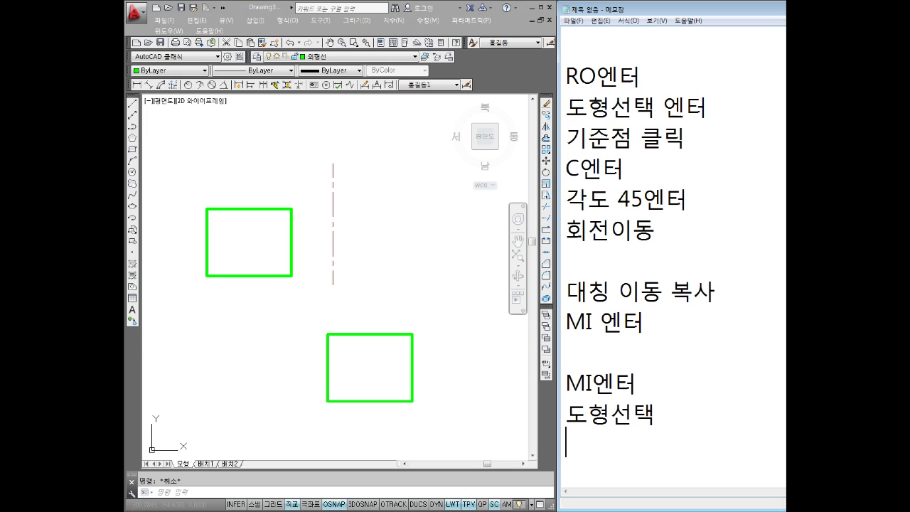
# - Run MI and select the left green rectangle to mirror
pyautogui.click(249, 197)
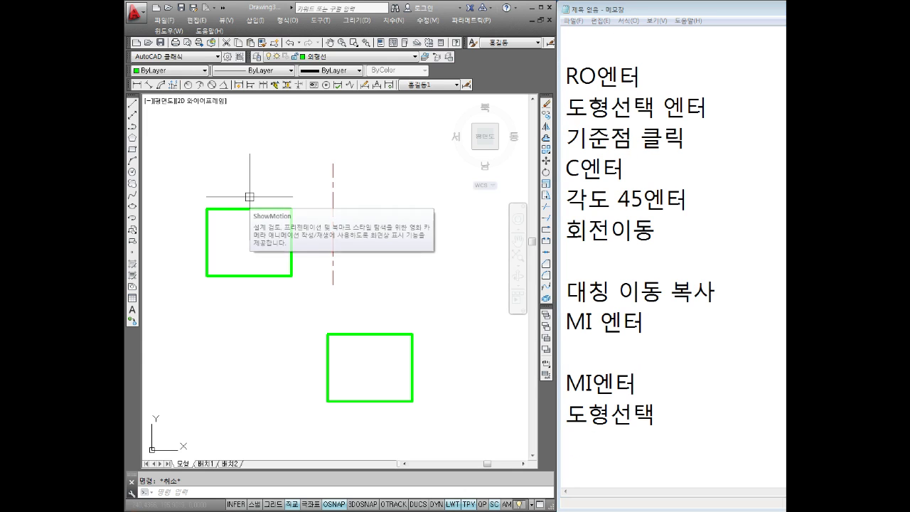
pyautogui.write('MI')
pyautogui.press('Return')
pyautogui.moveTo(250, 199); pyautogui.dragTo(250, 226)
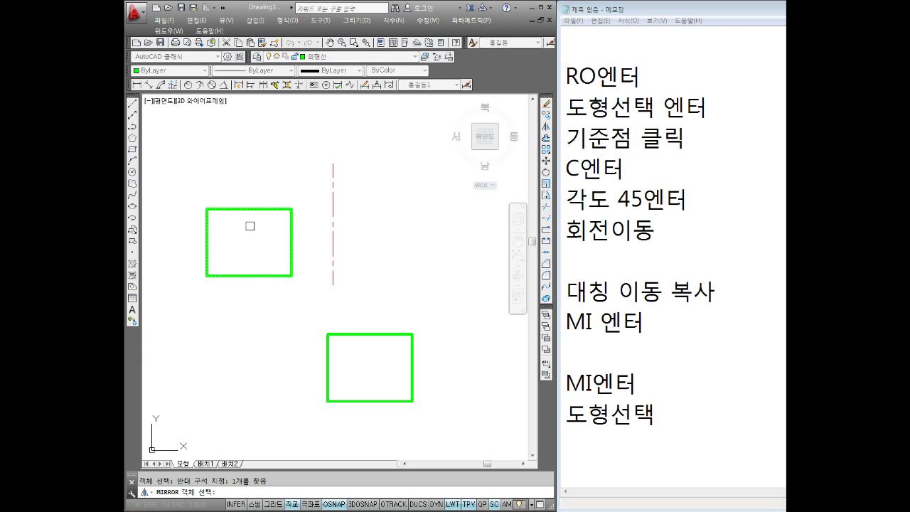
pyautogui.press('Return')
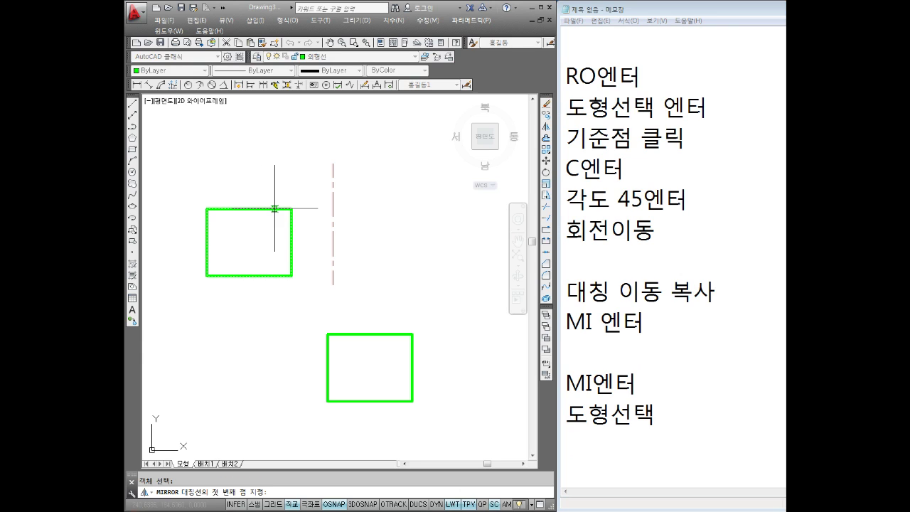
# - Note '엔터' and '수직선 양쪽끝점 클릭', then pick both ends of the centre line
pyautogui.click(671, 425)
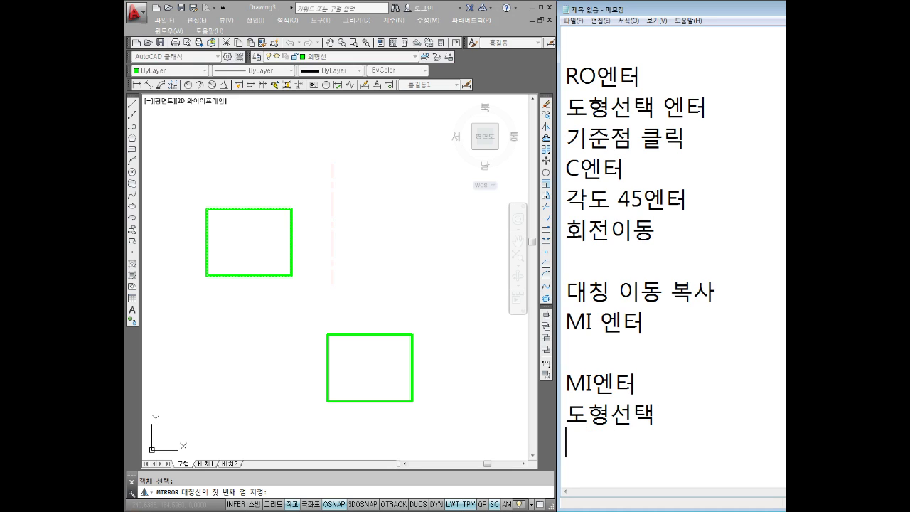
pyautogui.write('엔터')
pyautogui.press('Return')
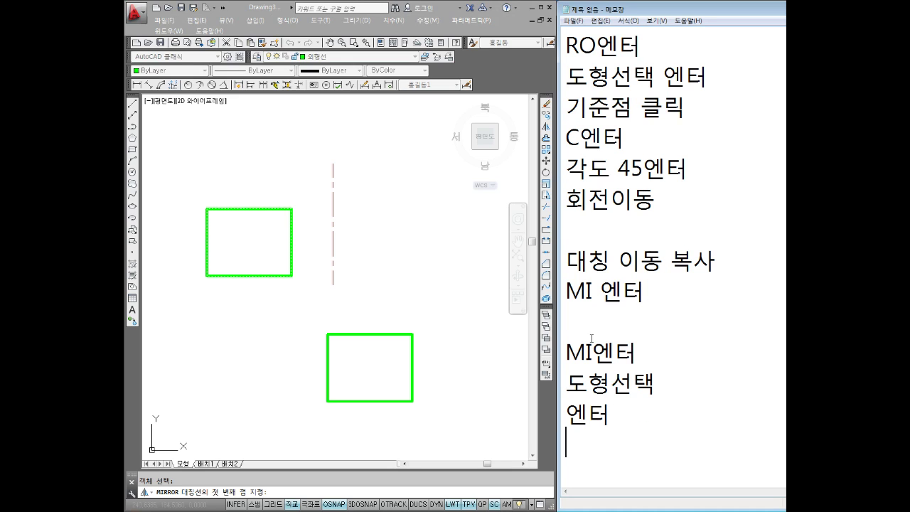
pyautogui.write('수직선')
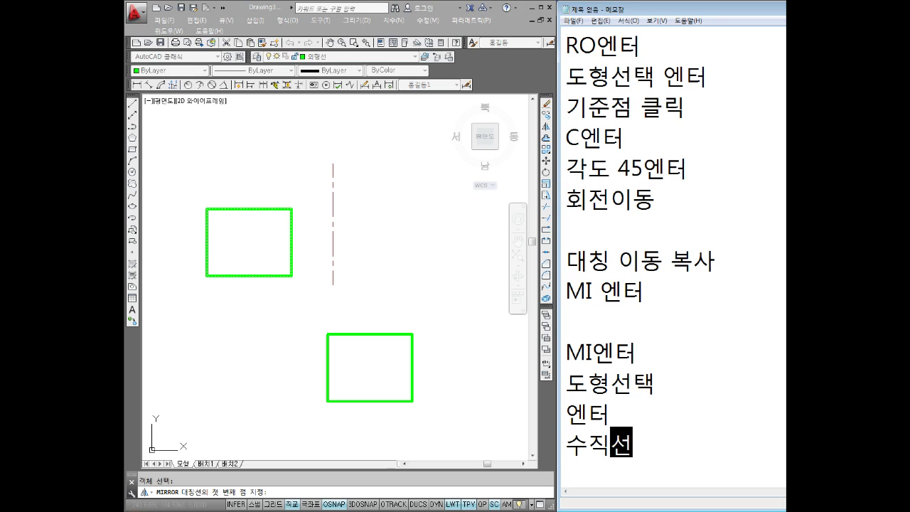
pyautogui.write(' 야ㅇ쪽끝')
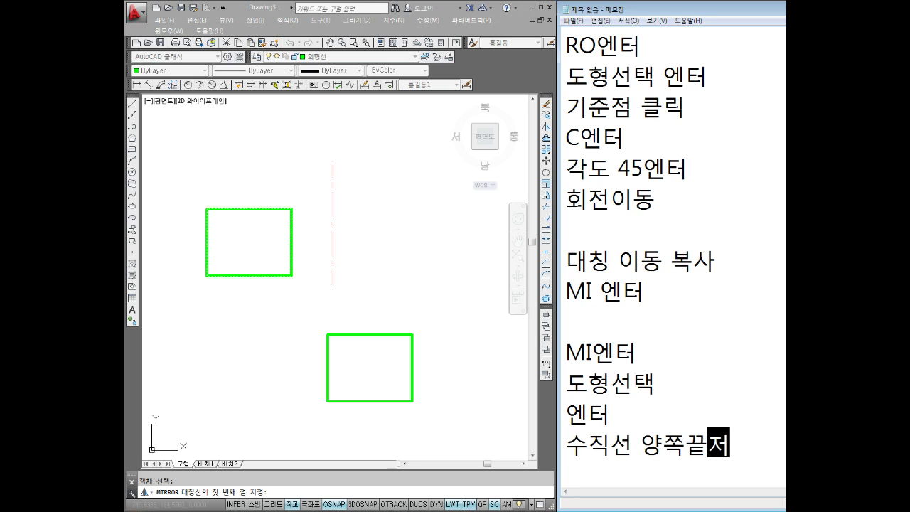
pyautogui.write('점 클릭')
pyautogui.press('Return')
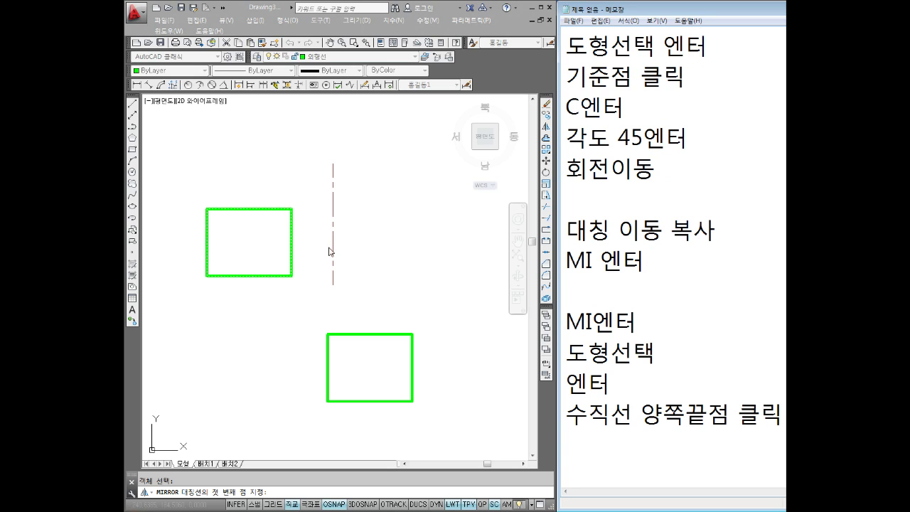
pyautogui.click(320, 161)
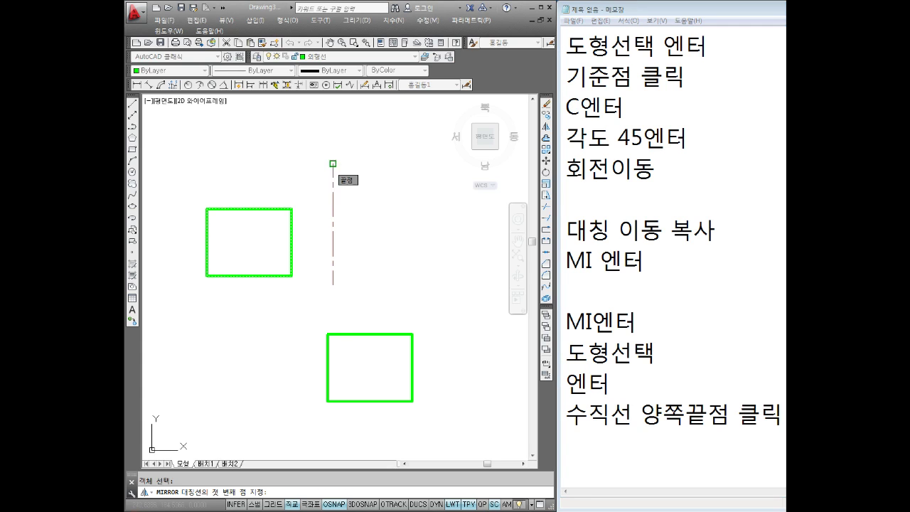
pyautogui.click(333, 164)
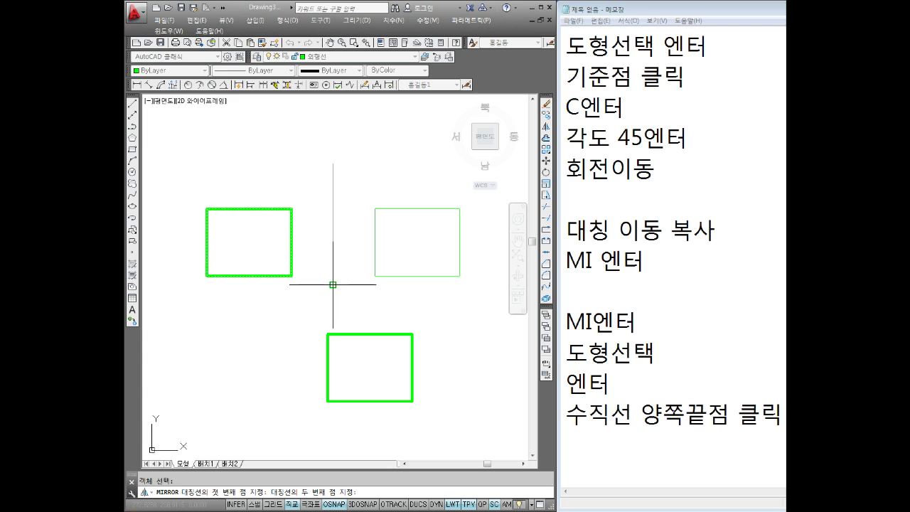
pyautogui.click(332, 285)
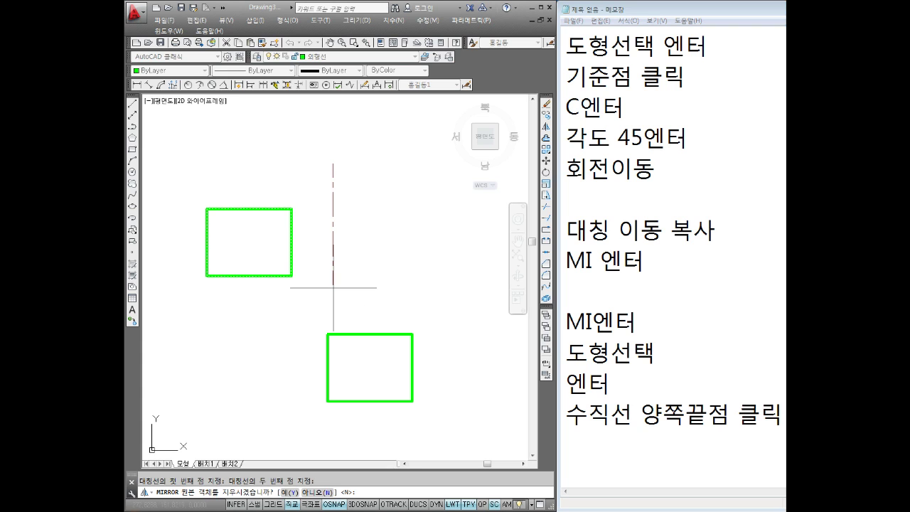
# - Note a final '엔터' and complete the mirror, keeping the original
pyautogui.click(583, 446)
pyautogui.write('엔터')
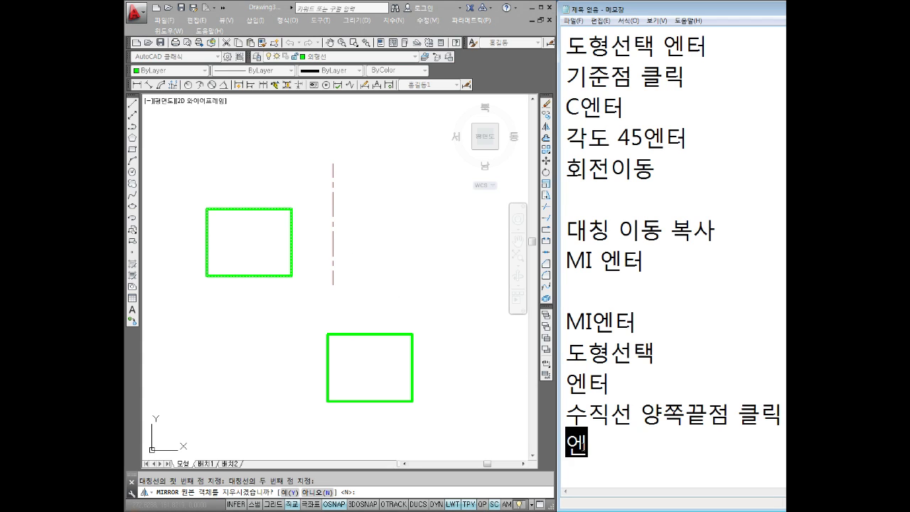
pyautogui.press('Return')
pyautogui.click(355, 239)
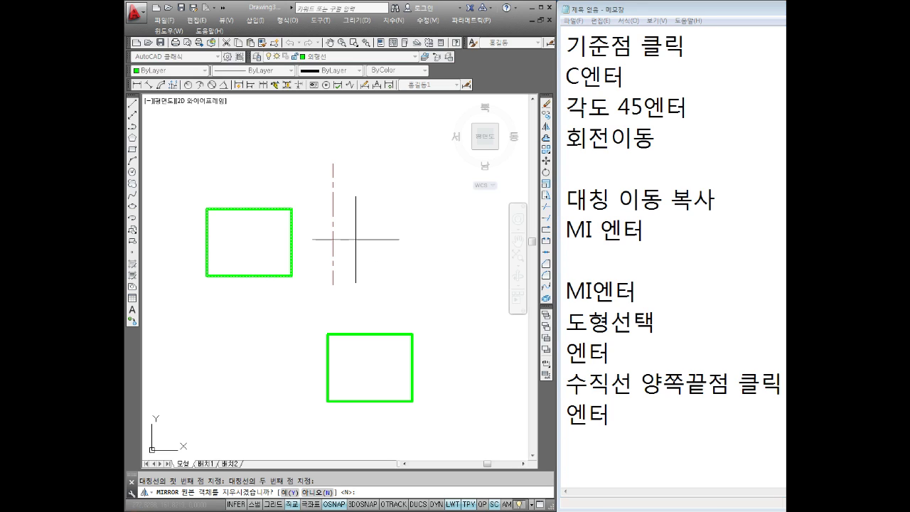
pyautogui.press('Return')
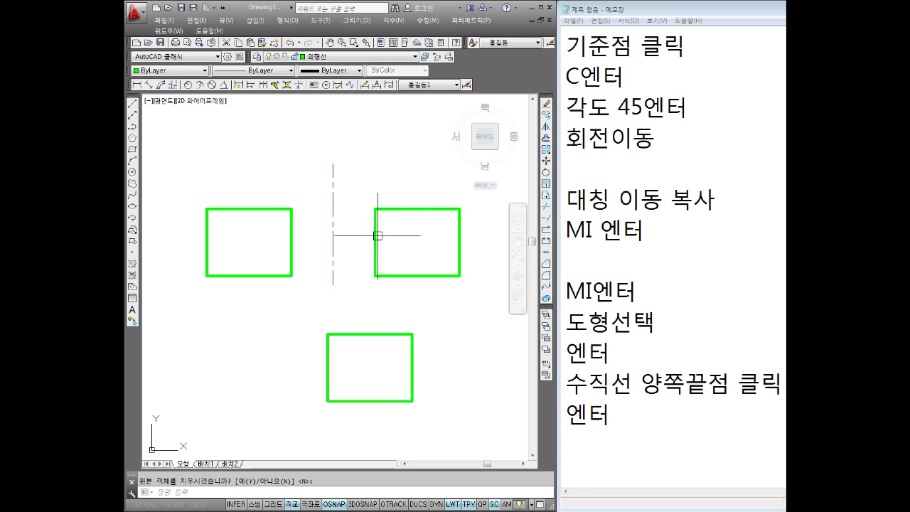
# - Delete the mirrored right-hand rectangle
pyautogui.click(421, 175)
pyautogui.click(400, 237)
pyautogui.press('Delete')
pyautogui.click(269, 226)
# - Mirror the left rectangle across the red line's top and bottom endpoints, keeping the original
pyautogui.click(228, 279)
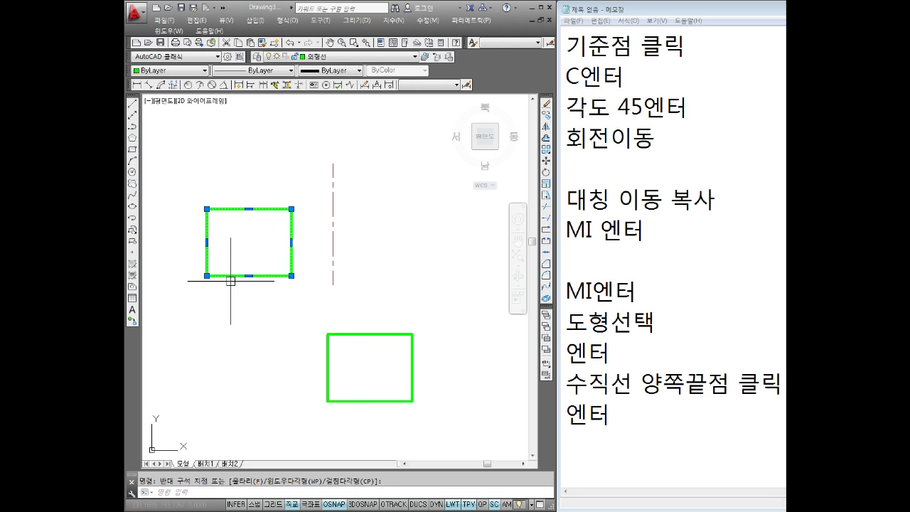
pyautogui.press('Escape')
pyautogui.moveTo(291, 257); pyautogui.dragTo(316, 266, button='middle')
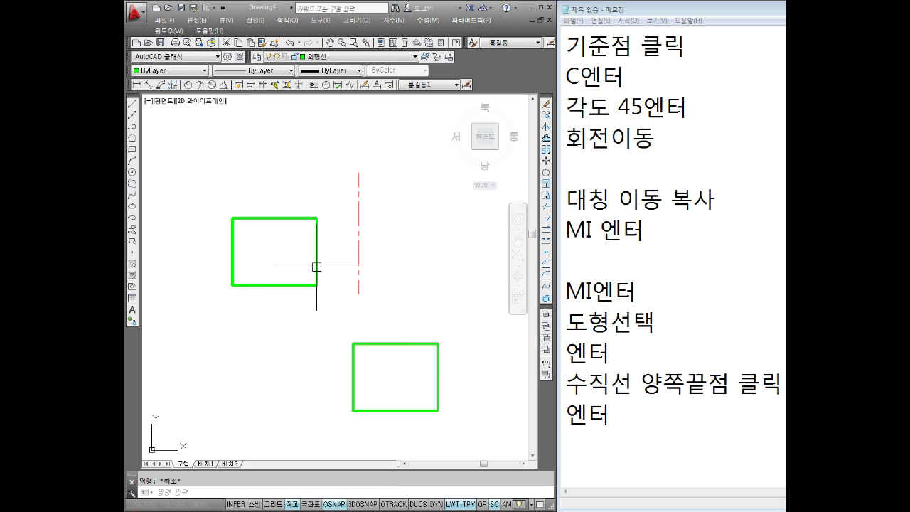
pyautogui.write('MI')
pyautogui.press('Return')
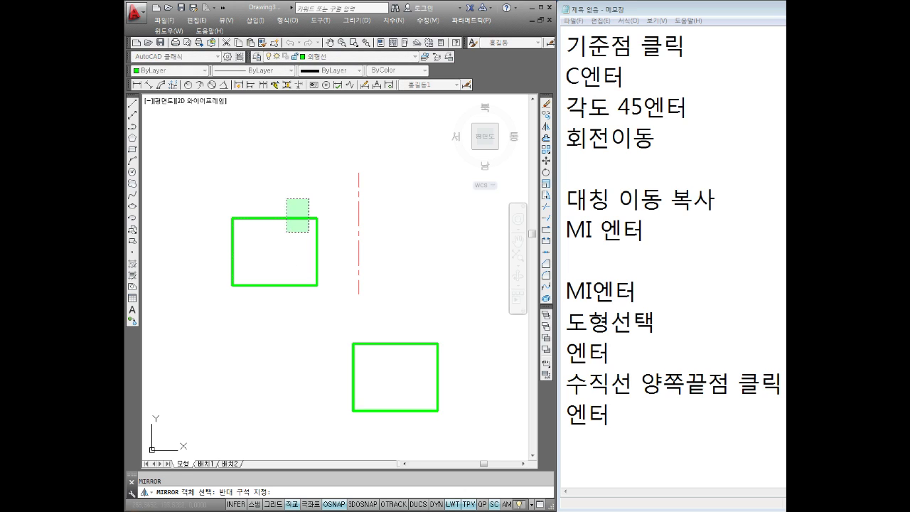
pyautogui.click(288, 232)
pyautogui.press('Return')
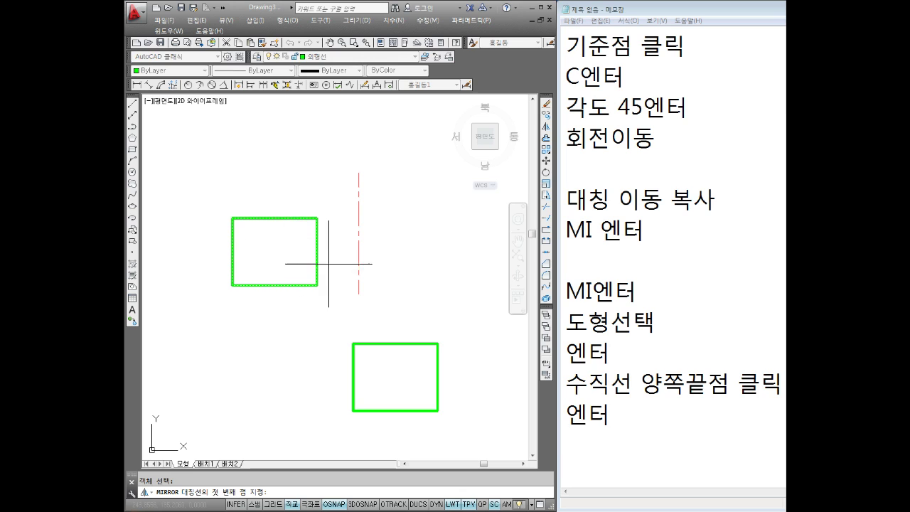
pyautogui.click(358, 173)
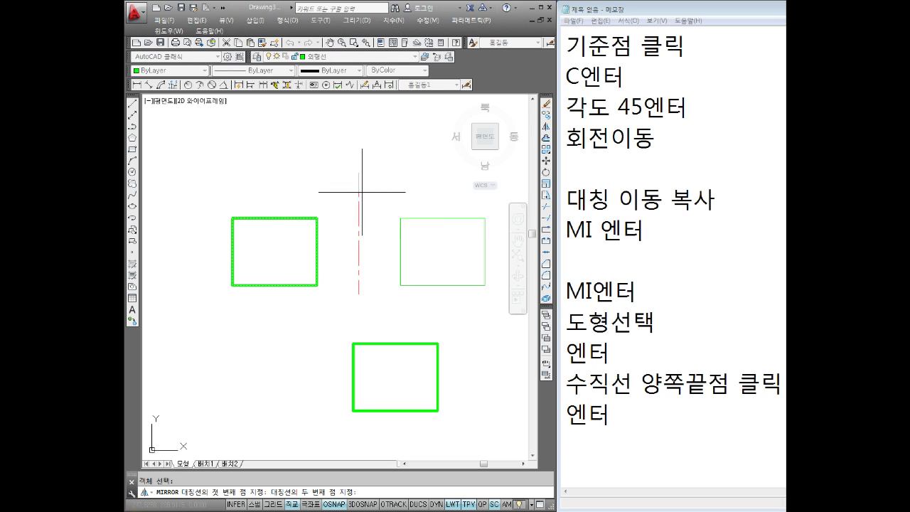
pyautogui.click(358, 292)
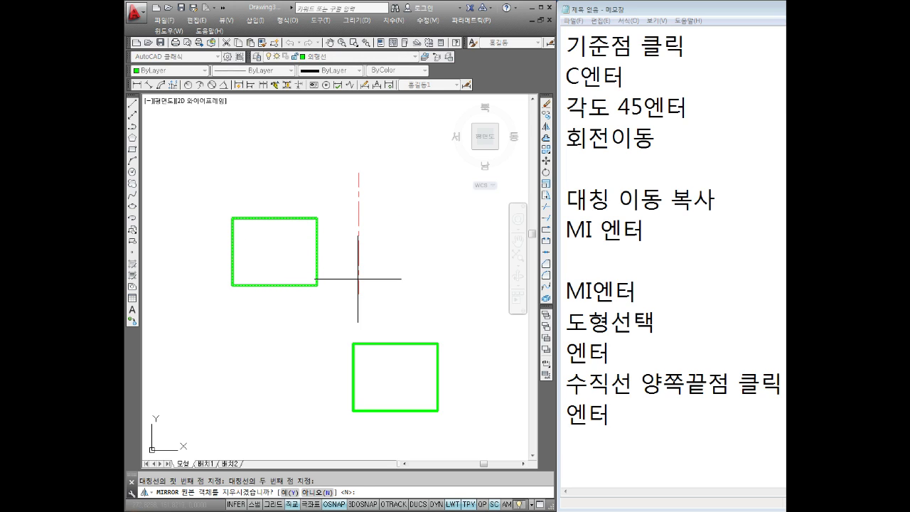
pyautogui.press('Return')
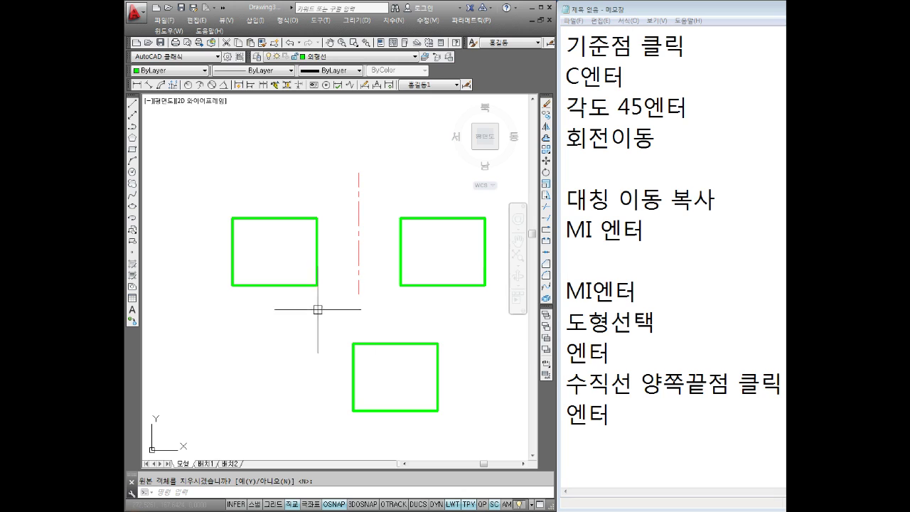
# - Cancel the active command and undo the mirrored right-hand copy
pyautogui.press('Escape')
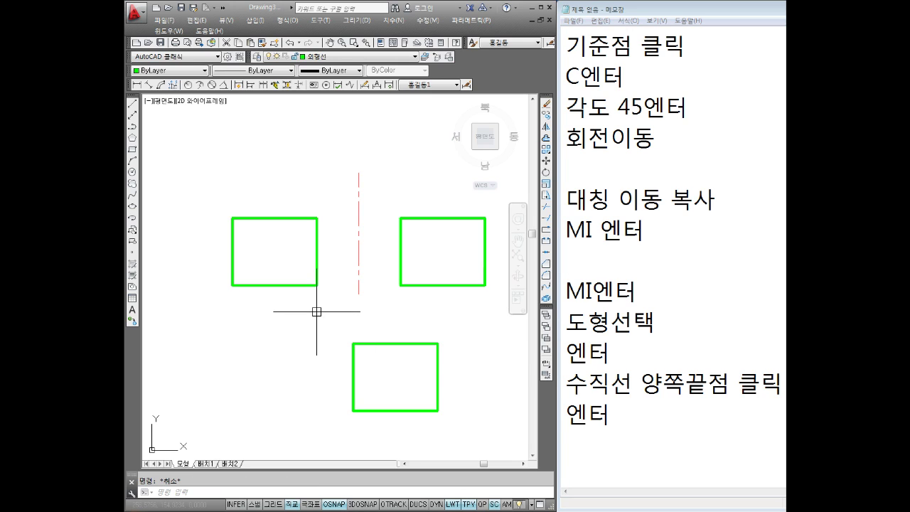
pyautogui.click(381, 331)
pyautogui.press('Escape')
pyautogui.write('ㄴ')
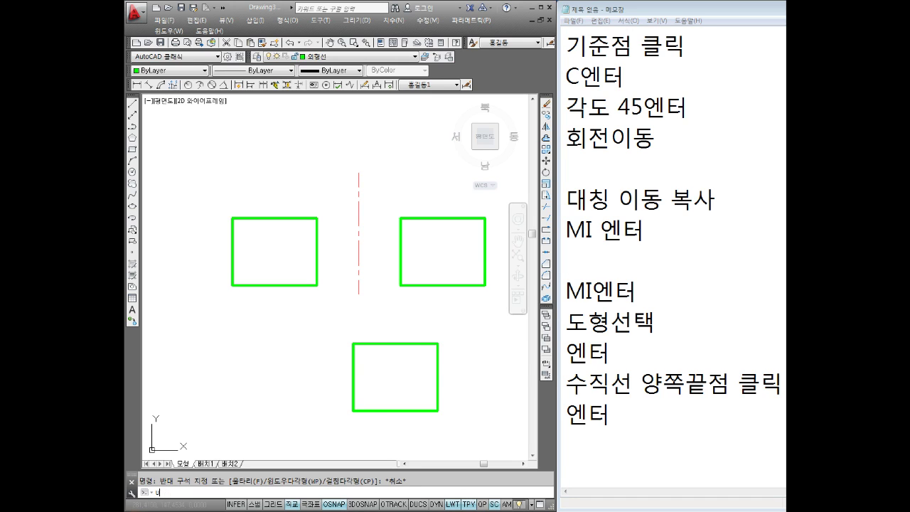
pyautogui.hotkey('ctrl', 'z')
# - Run MI again on the left rectangle, picking both ends of the red centre line
pyautogui.write('mi')
pyautogui.press('Return')
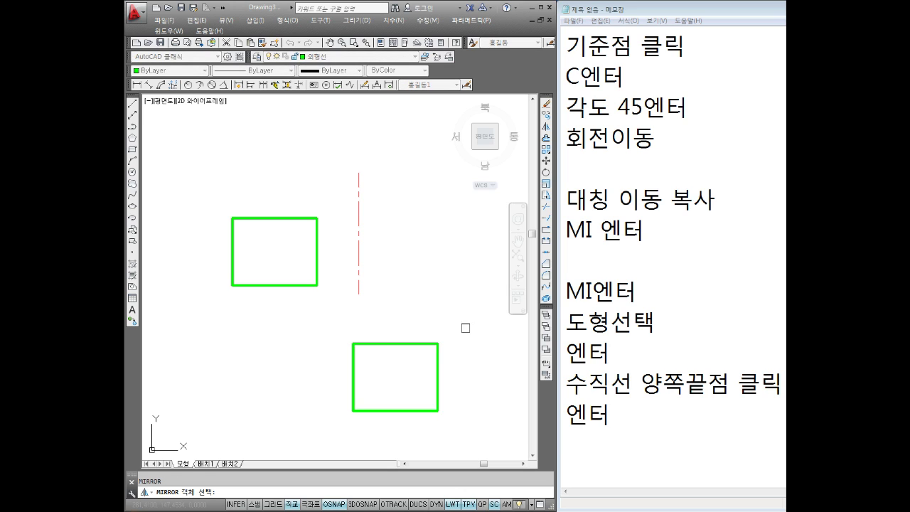
pyautogui.moveTo(316, 181); pyautogui.dragTo(256, 255)
pyautogui.press('Return')
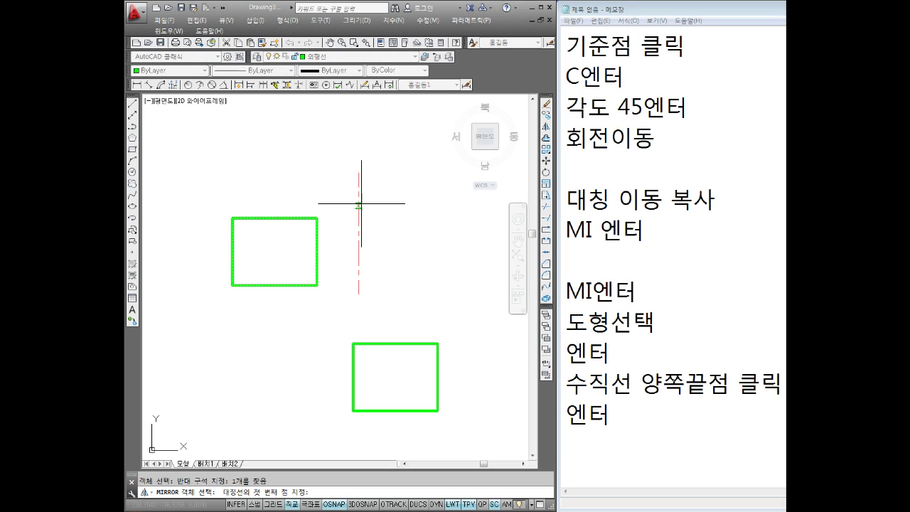
pyautogui.click(358, 173)
pyautogui.click(358, 294)
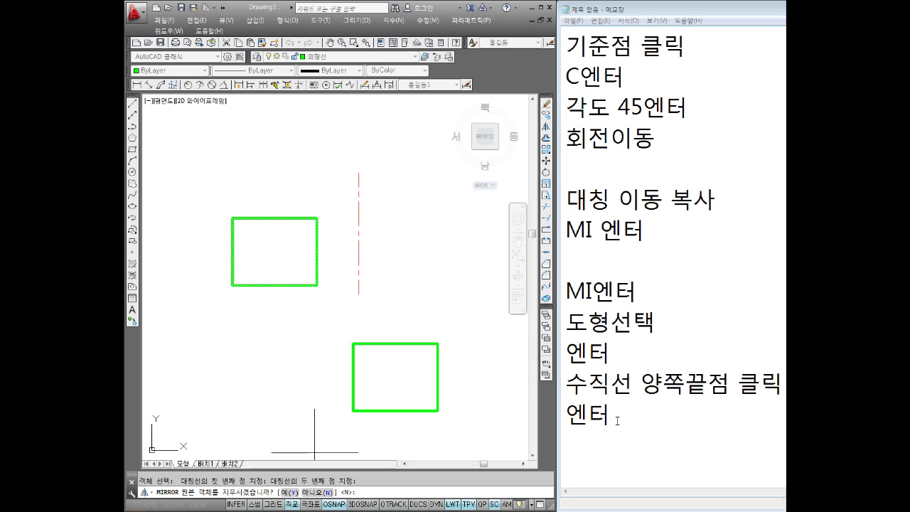
# - Insert a 'Y엔터' line above the final '엔터' in the mirror notes
pyautogui.click(568, 410)
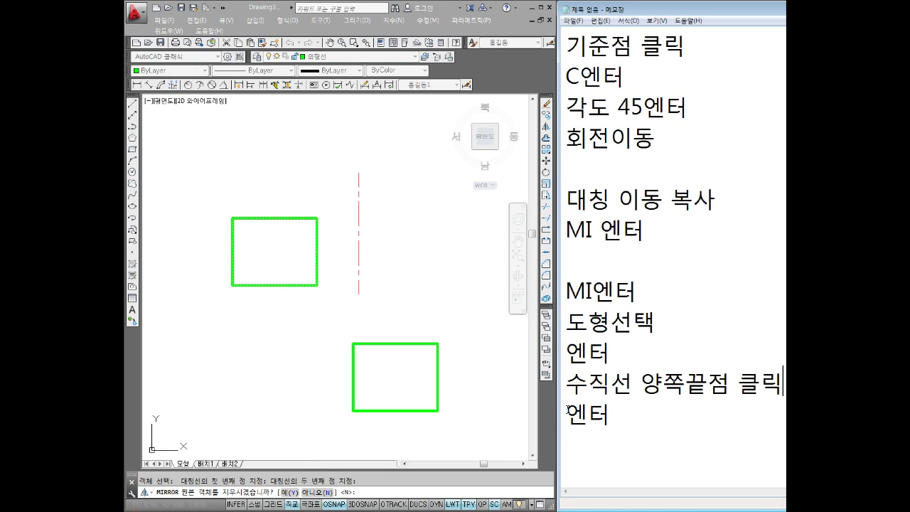
pyautogui.press('Return')
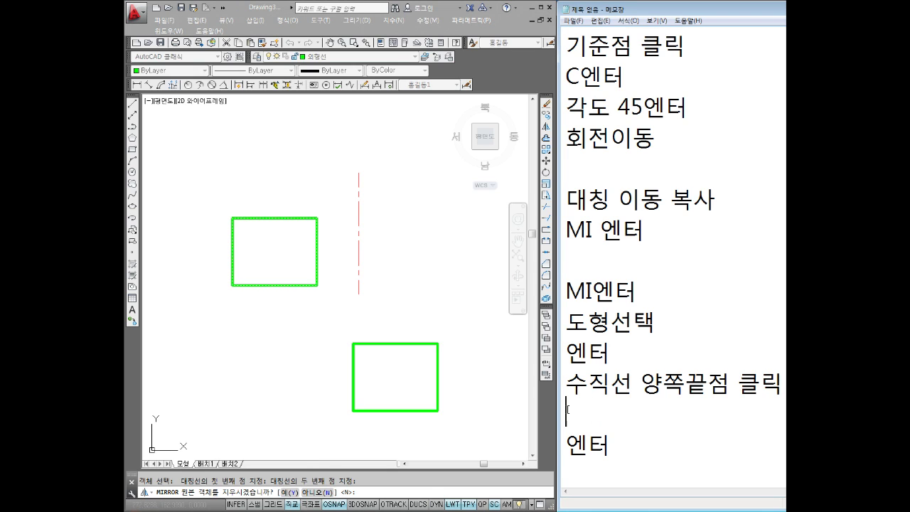
pyautogui.write('Y엔터')
pyautogui.press('Down')
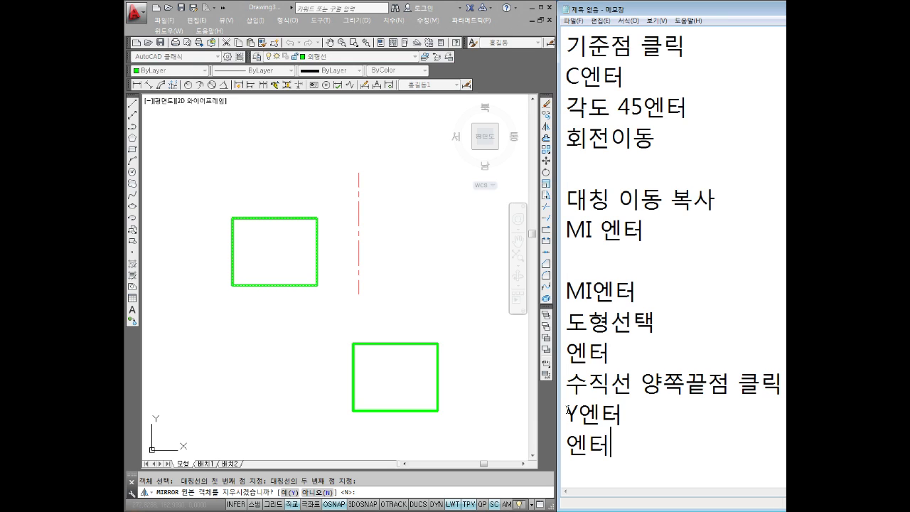
pyautogui.press('Return')
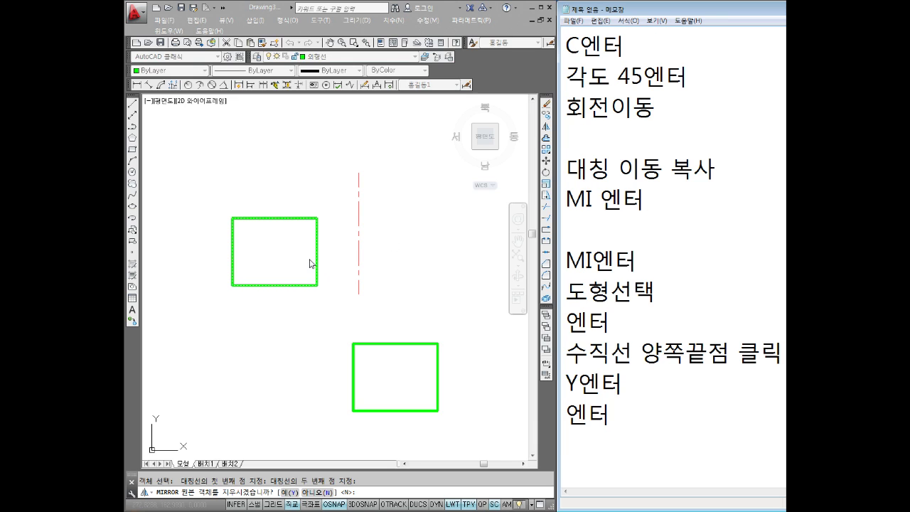
pyautogui.write('ㅛ')
# - Finish the pending mirror with the original erased, then undo it
pyautogui.press('Return')
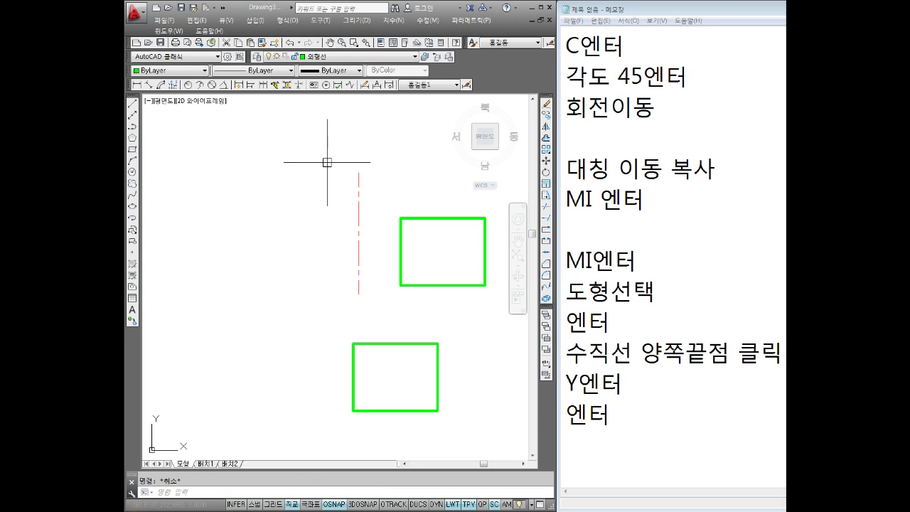
pyautogui.hotkey('ctrl', 'z')
pyautogui.press('Escape')
pyautogui.write('MI')
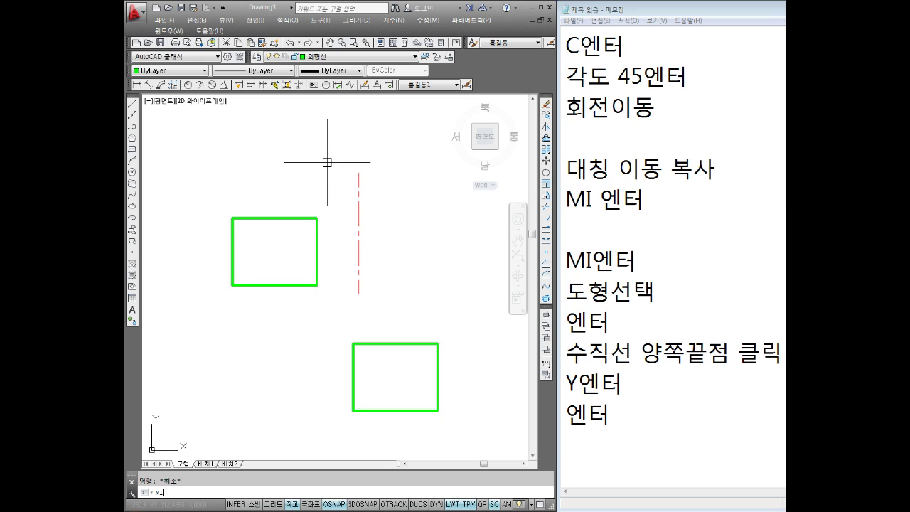
# - Mirror the left rectangle across the red axis again, answering Y to erase the source
pyautogui.press('Return')
pyautogui.click(313, 189)
pyautogui.click(287, 218)
pyautogui.press('Return')
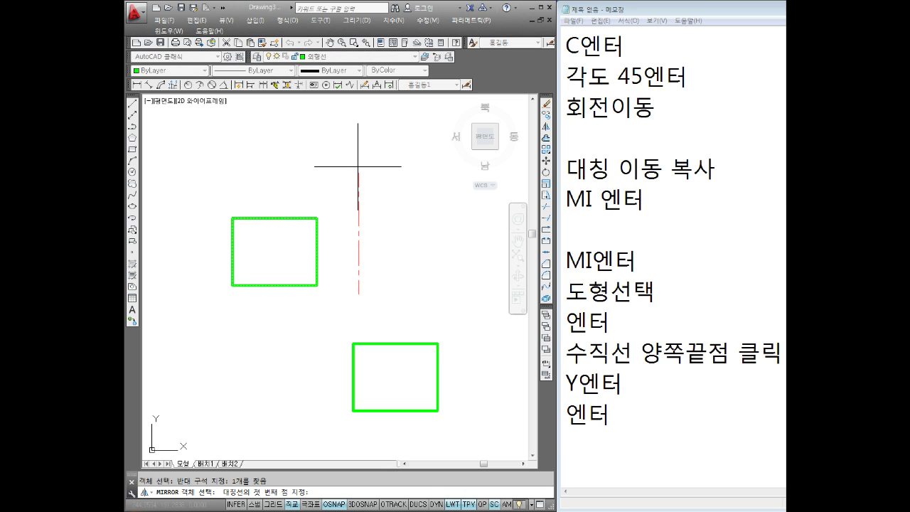
pyautogui.click(358, 173)
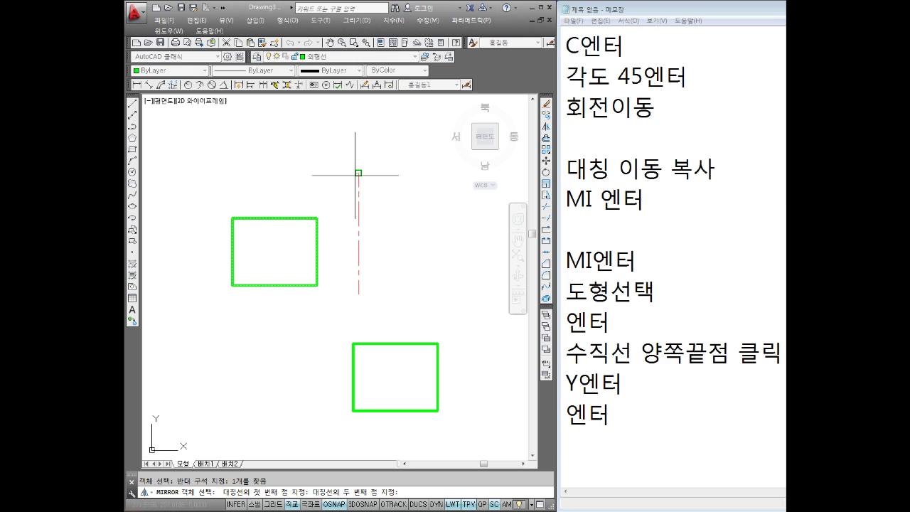
pyautogui.click(357, 290)
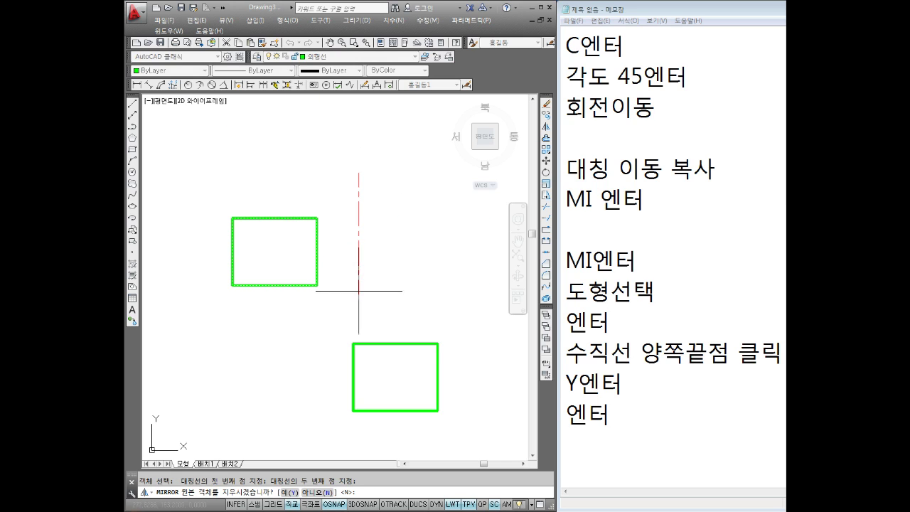
pyautogui.write('Y')
pyautogui.press('Return')
pyautogui.press('Escape')
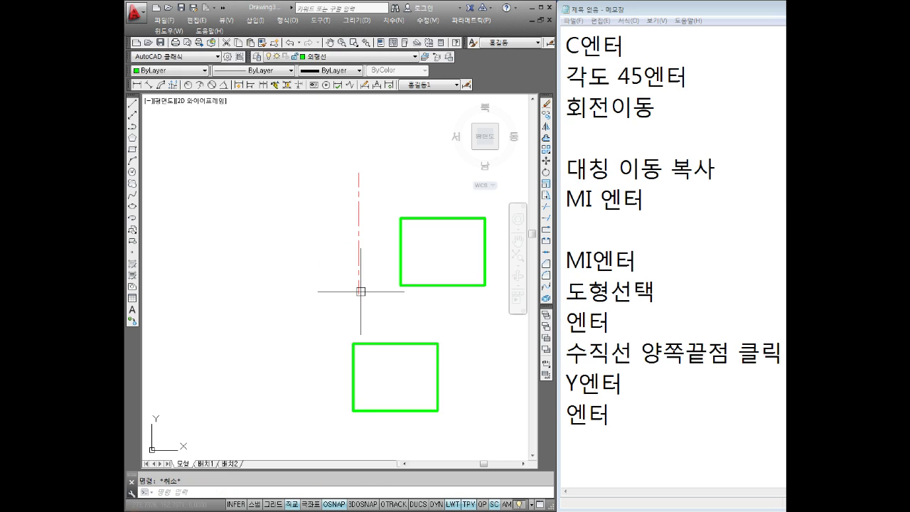
# - Window-select and erase the red centre line and the upper rectangle
pyautogui.moveTo(356, 268); pyautogui.dragTo(322, 251, button='middle')
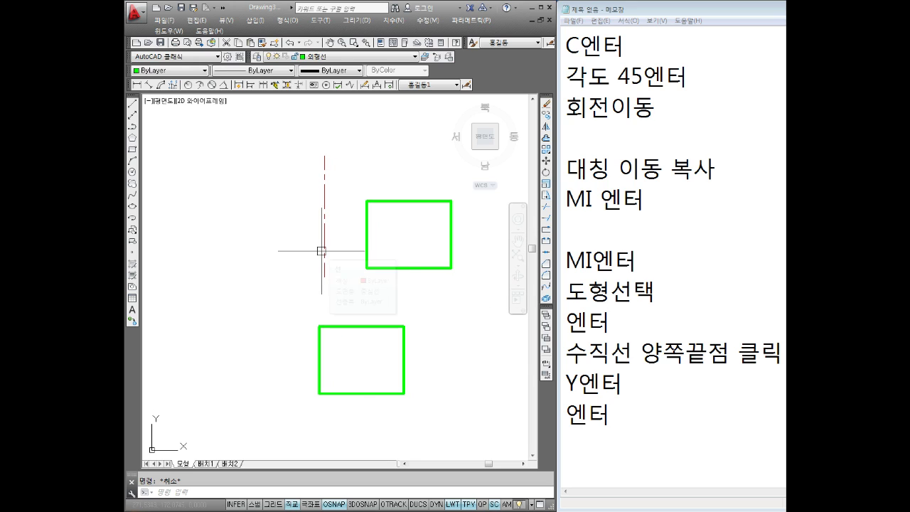
pyautogui.moveTo(323, 251)
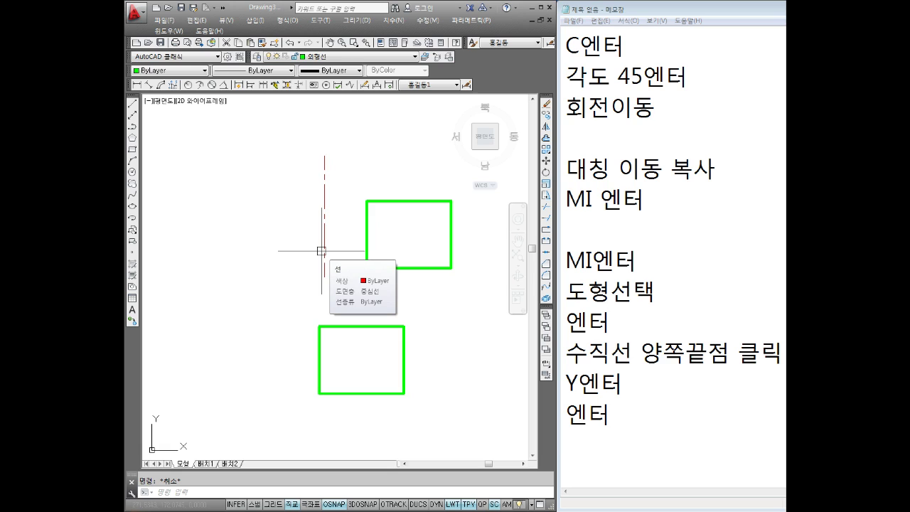
pyautogui.moveTo(321, 251)
pyautogui.mouseDown(button='middle')
pyautogui.moveTo(320, 270)
pyautogui.moveTo(307, 258)
pyautogui.mouseUp(button='middle')
pyautogui.scroll(-2, 328, 265)
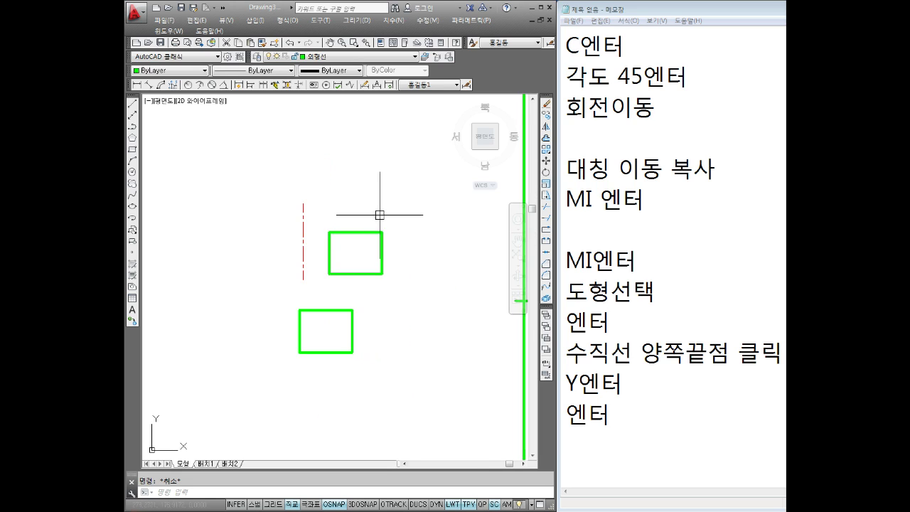
pyautogui.click(403, 193)
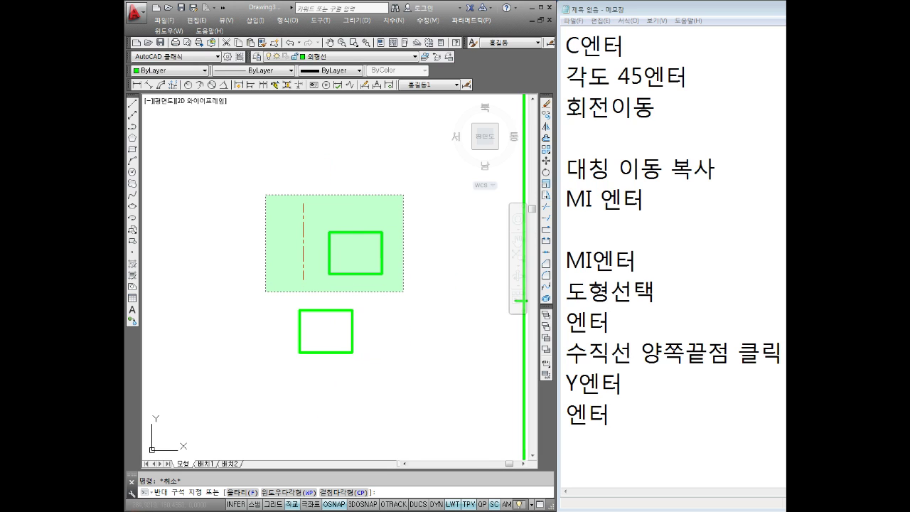
pyautogui.click(266, 291)
pyautogui.press('Delete')
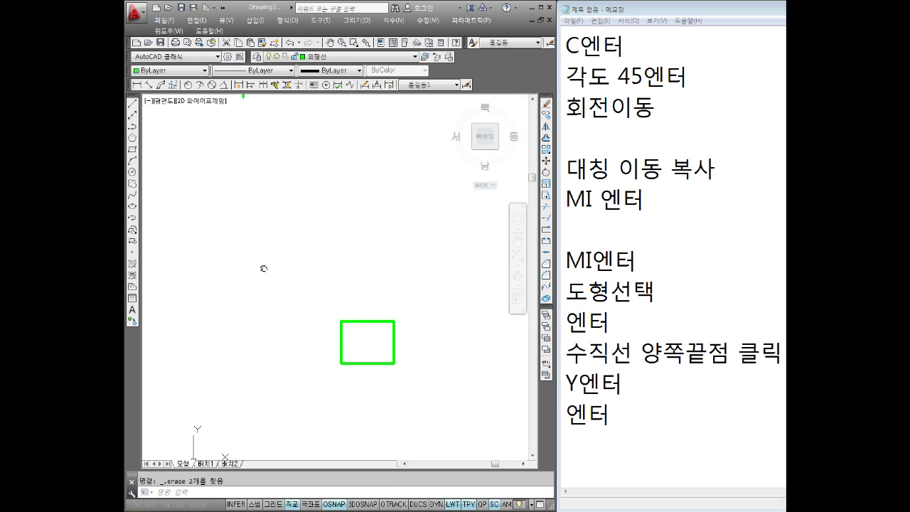
# - Select the remaining green rectangle to remove it
pyautogui.scroll(-2, 294, 244)
pyautogui.scroll(-2, 327, 303)
pyautogui.scroll(3, 381, 299)
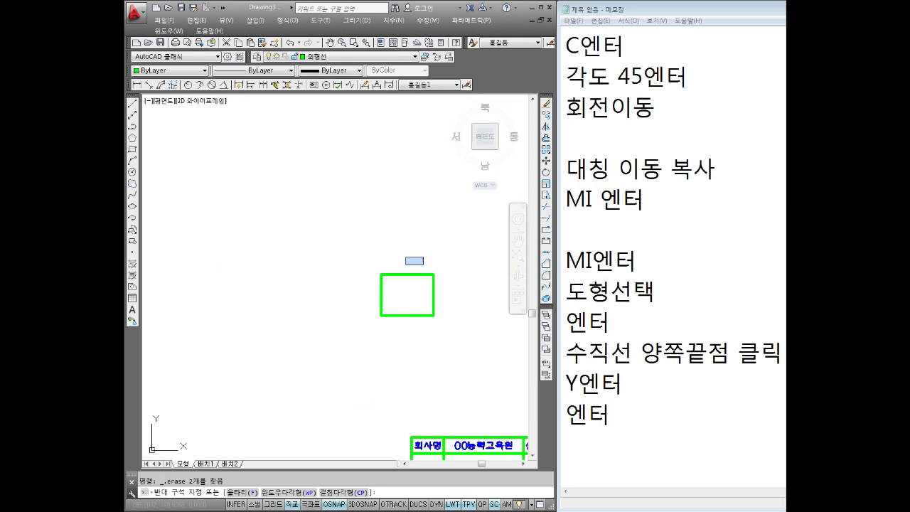
pyautogui.click(421, 273)
pyautogui.click(338, 332)
pyautogui.press('Escape')
# - Draw the tall green rectangle for the large shaft section
pyautogui.scroll(2, 290, 283)
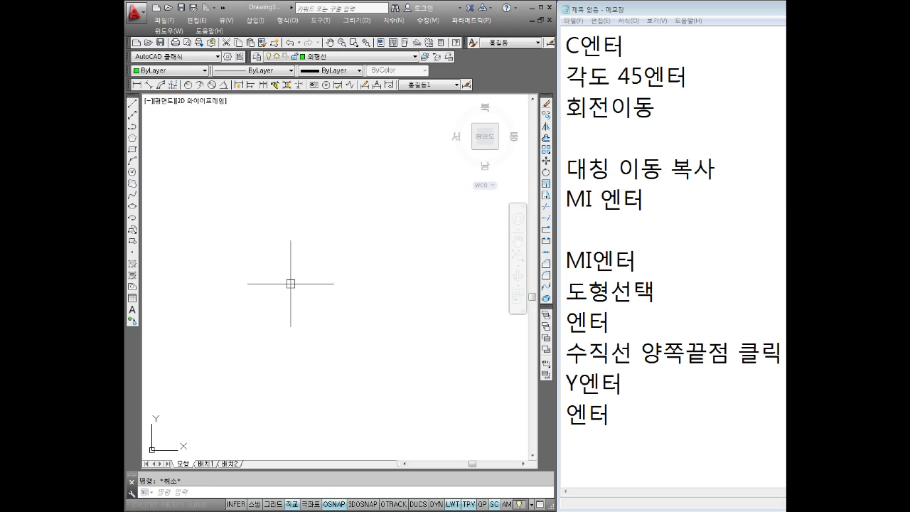
pyautogui.write('REC')
pyautogui.press('Return')
pyautogui.click(258, 333)
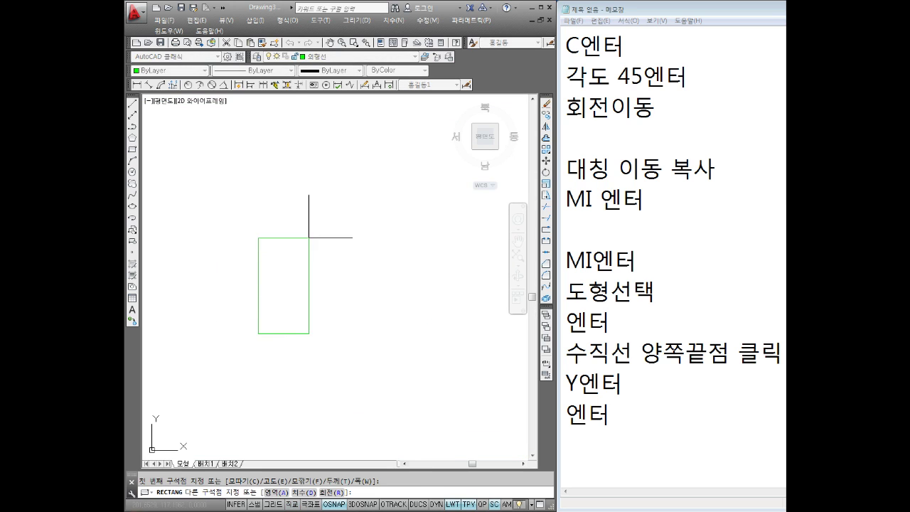
pyautogui.click(348, 180)
# - Draw a horizontal line from the rectangle's left-edge midpoint to well past its right side
pyautogui.write('l')
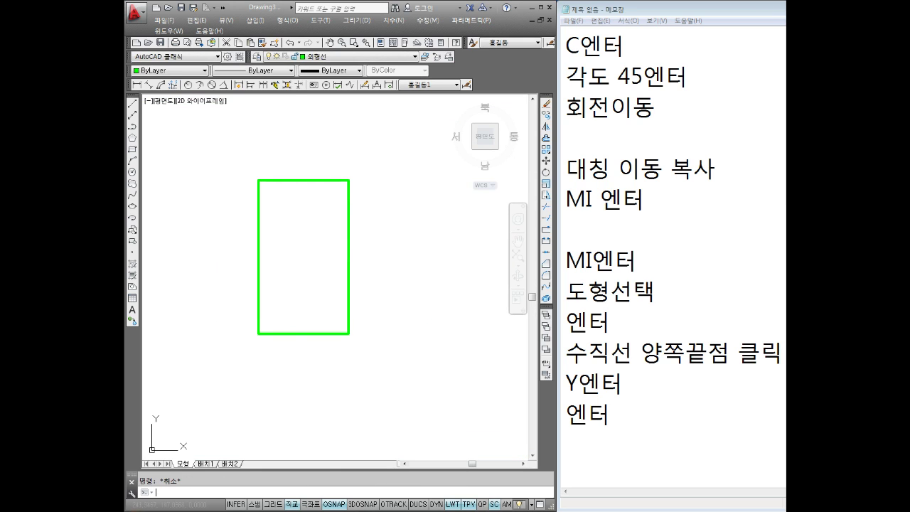
pyautogui.press('Return')
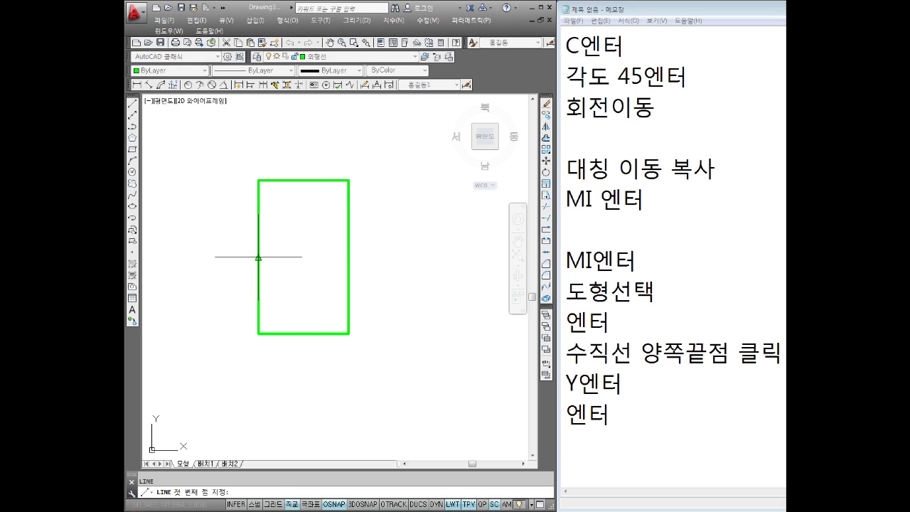
pyautogui.click(258, 256)
pyautogui.click(453, 266)
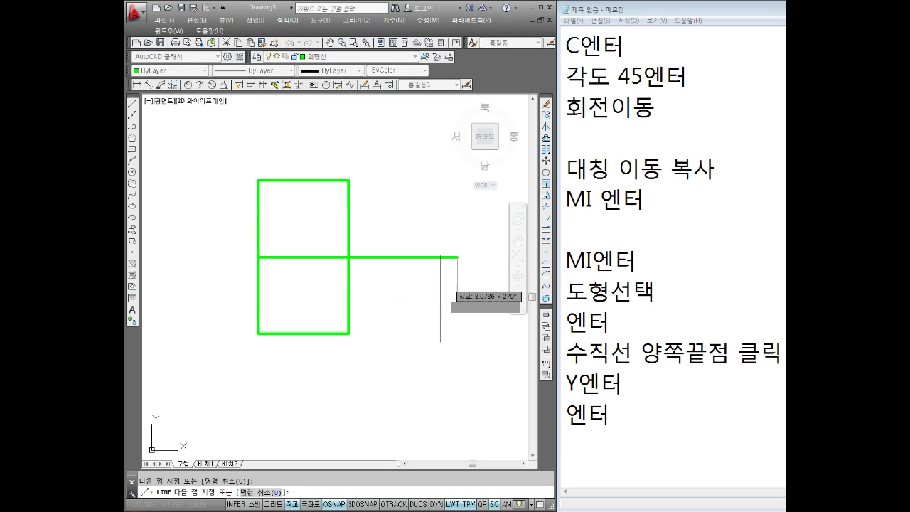
pyautogui.press('Escape')
pyautogui.moveTo(437, 308); pyautogui.dragTo(433, 299, button='middle')
pyautogui.write('REC')
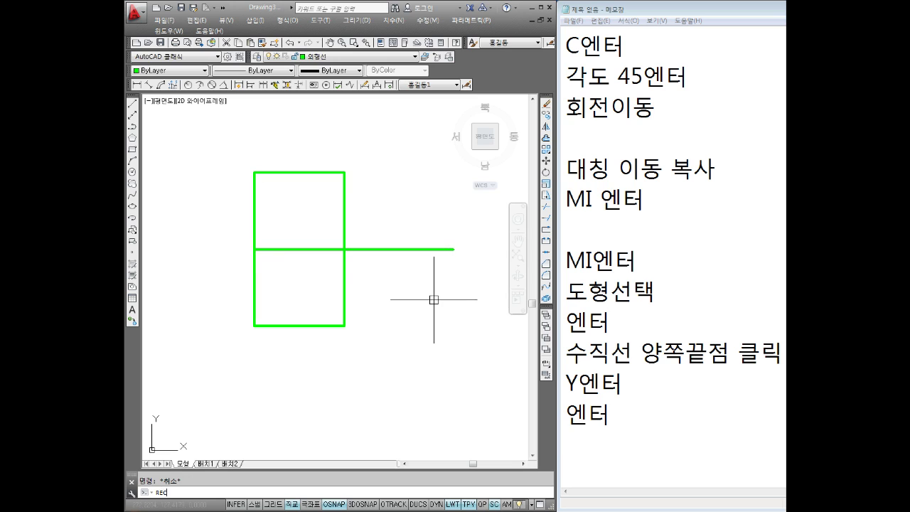
# - Draw a smaller rectangle from the big one's bottom-right corner up to the line's right end
pyautogui.press('Return')
pyautogui.click(345, 326)
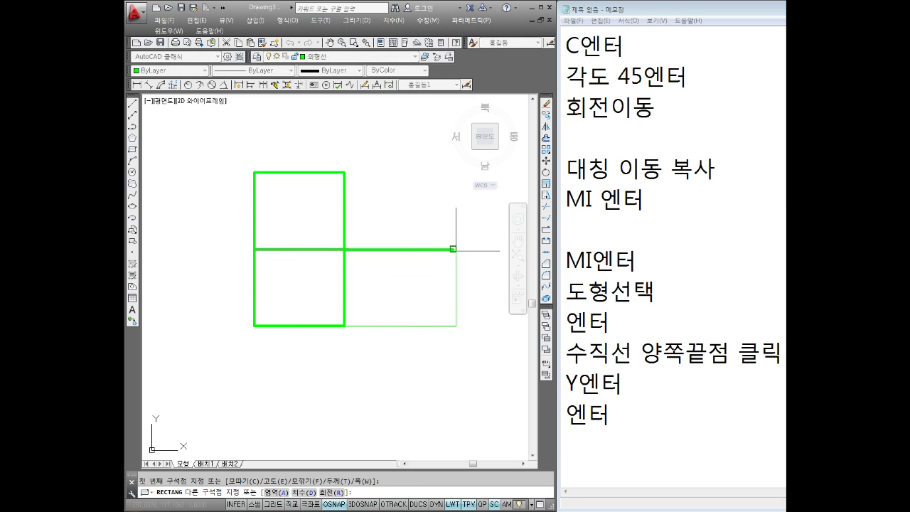
pyautogui.click(453, 248)
pyautogui.press('Escape')
pyautogui.write('MI')
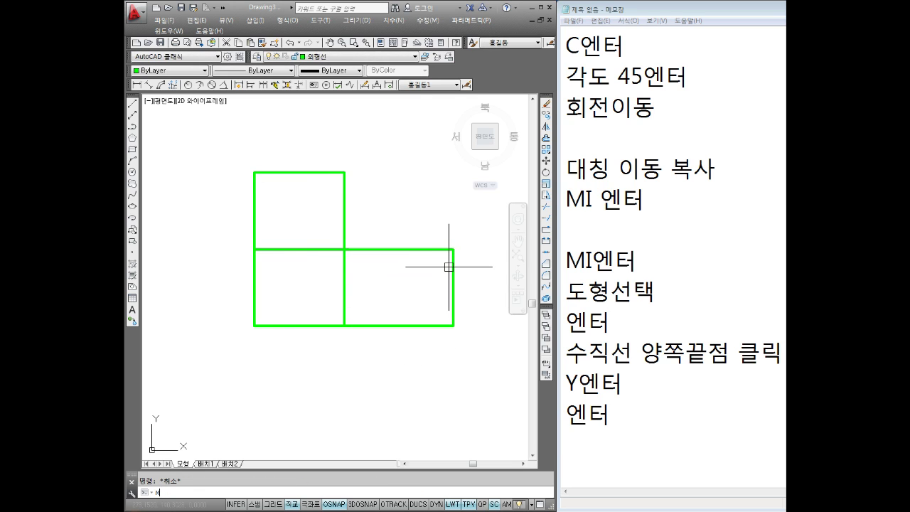
pyautogui.press('Return')
# - Move the smaller rectangle so it sits centred on the midline
pyautogui.click(346, 288)
pyautogui.press('Return')
pyautogui.click(344, 287)
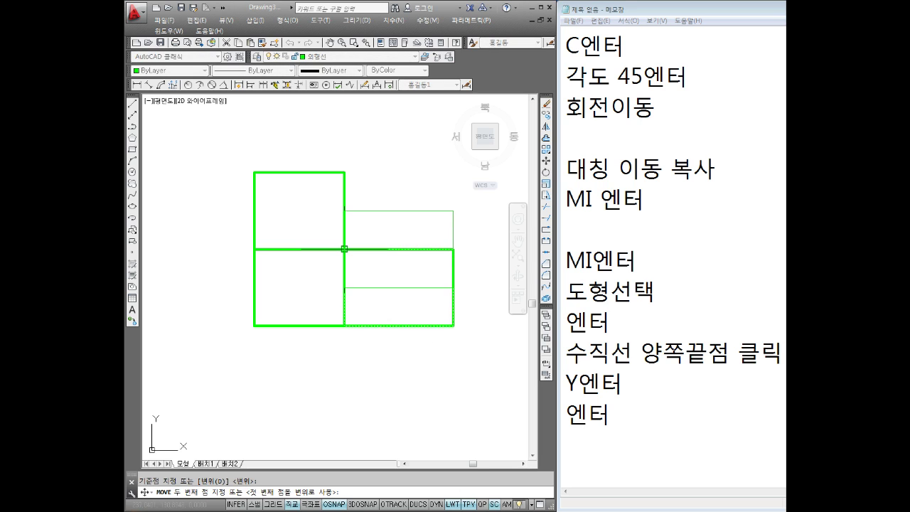
pyautogui.click(344, 249)
pyautogui.click(416, 236)
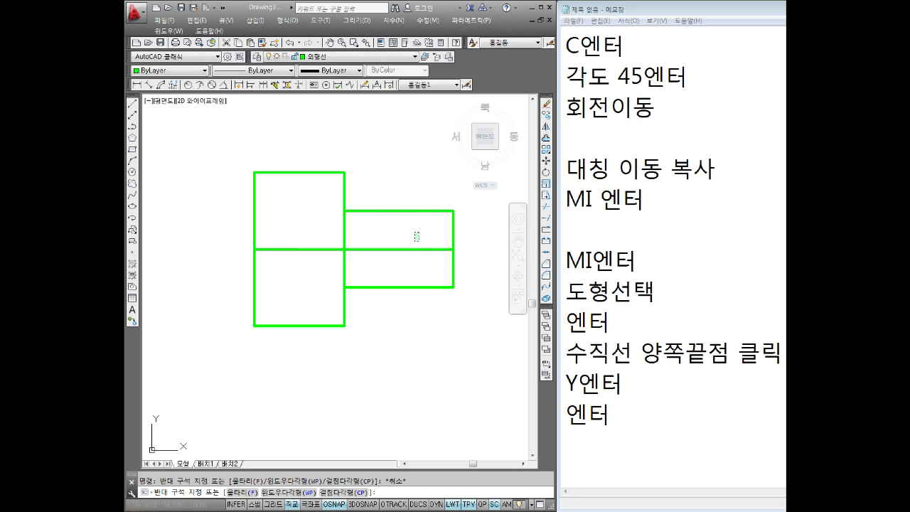
# - Put the horizontal midline on the 중심선 centre-line layer
pyautogui.click(401, 264)
pyautogui.click(310, 58)
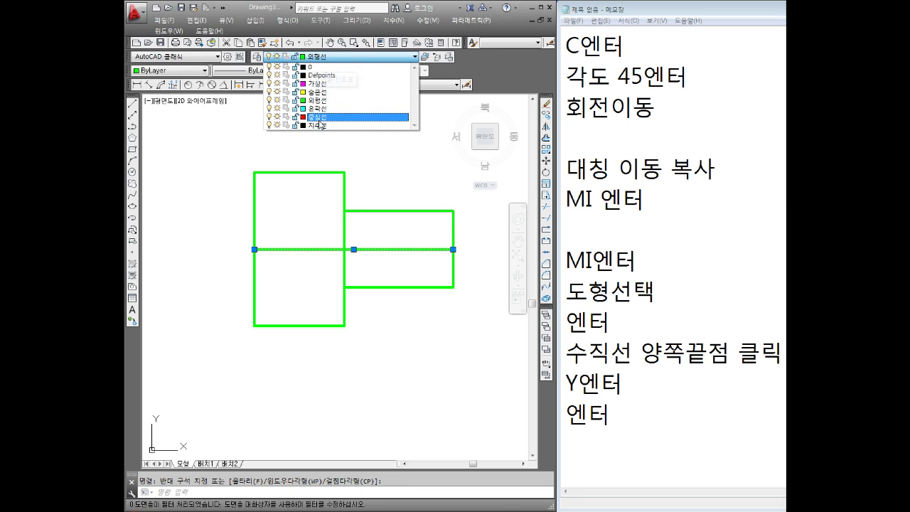
pyautogui.click(318, 117)
pyautogui.press('Escape')
# - Lengthen the centre line's left end by 3 so it overhangs the rectangles
pyautogui.scroll(-2, 362, 273)
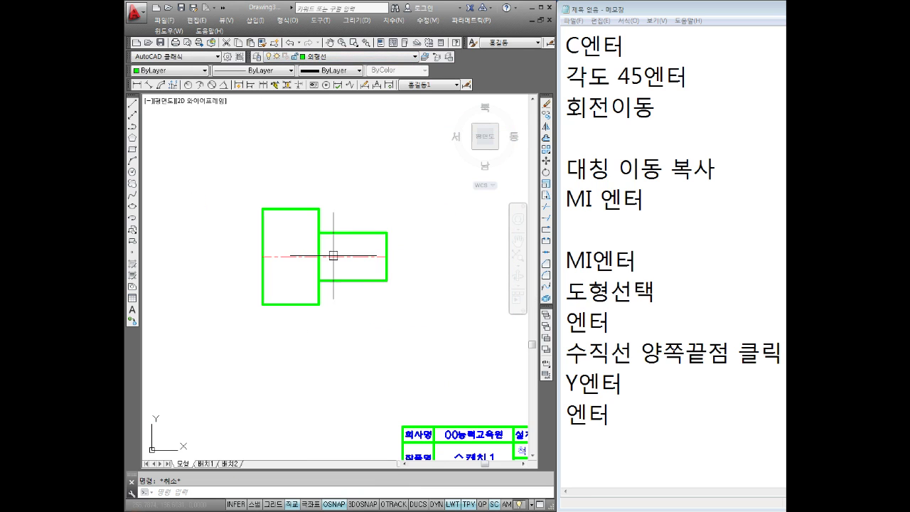
pyautogui.click(297, 257)
pyautogui.click(263, 256)
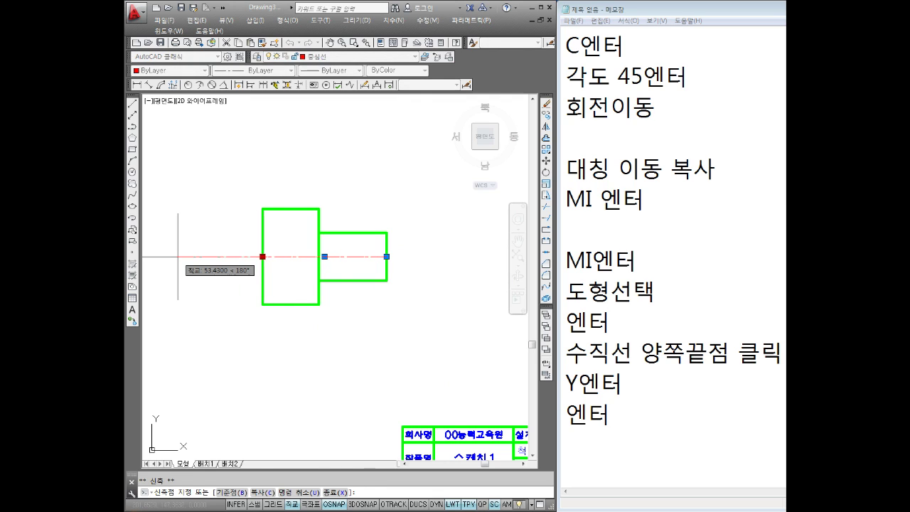
pyautogui.write('3')
pyautogui.press('Return')
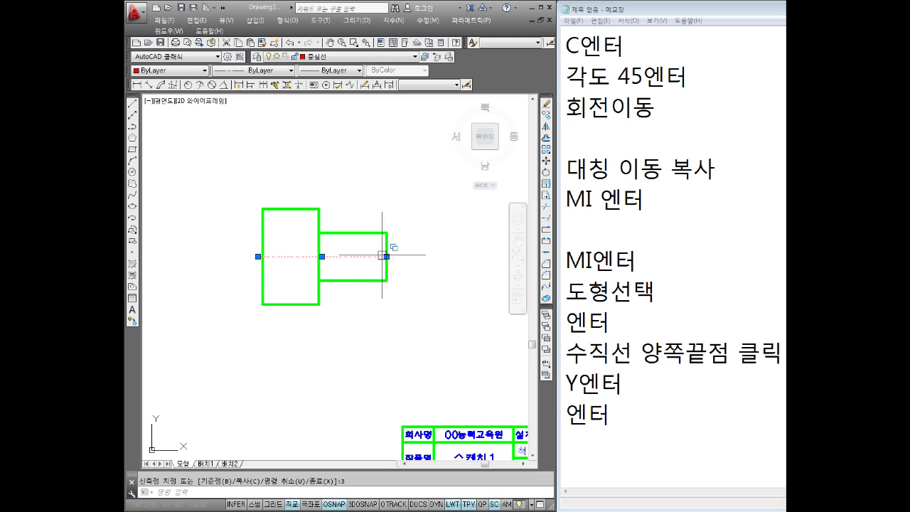
pyautogui.press('Escape')
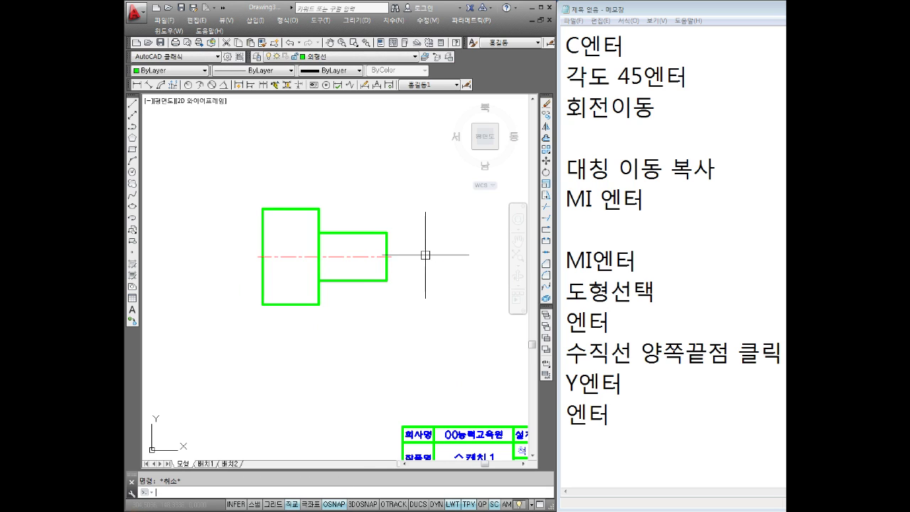
pyautogui.scroll(2, 385, 277)
pyautogui.moveTo(386, 277); pyautogui.dragTo(404, 278, button='middle')
# - Select the lower half of the green outline with crossing windows and erase it
pyautogui.press('Return')
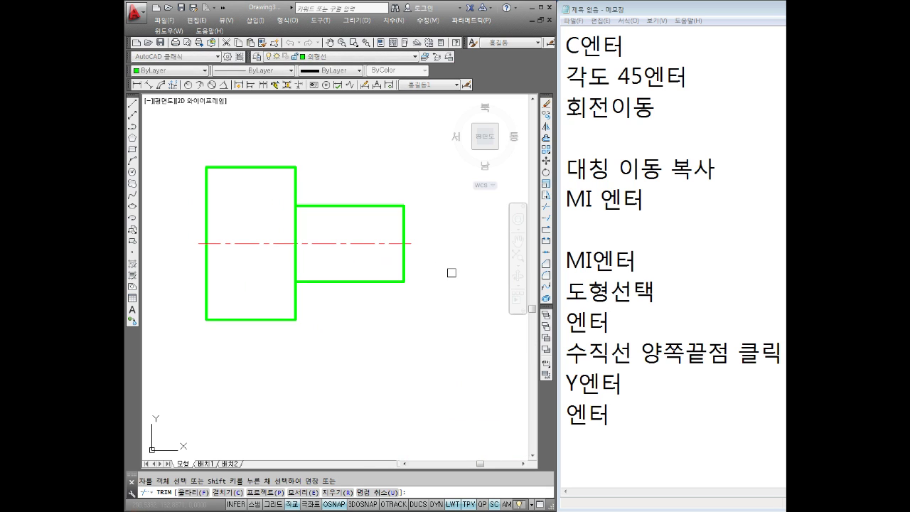
pyautogui.click(452, 266)
pyautogui.click(169, 345)
pyautogui.click(437, 276)
pyautogui.click(205, 346)
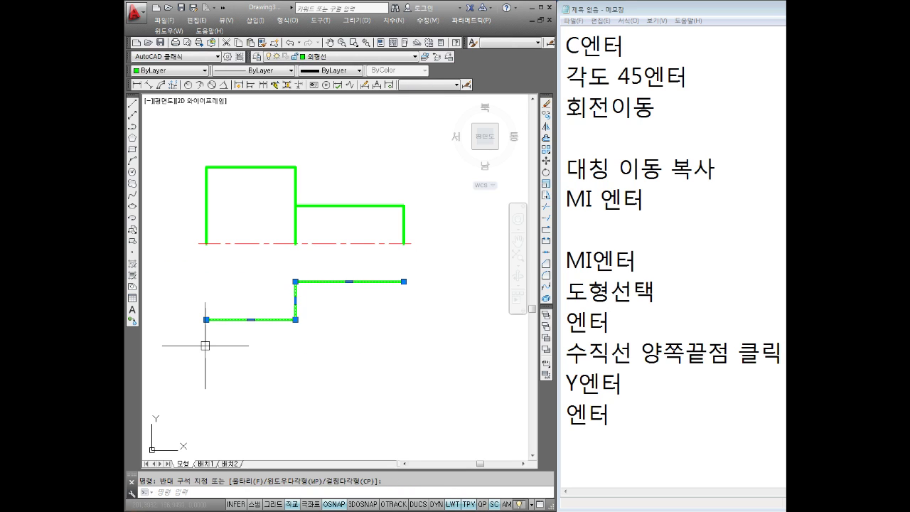
pyautogui.press('Delete')
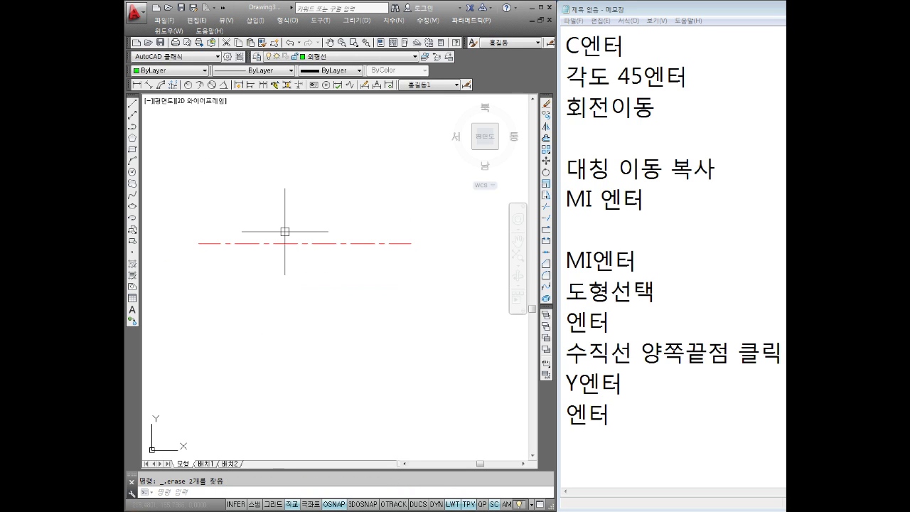
# - Undo the erase and explode the outline, picking the step's middle vertical line
pyautogui.hotkey('ctrl', 'z')
pyautogui.write('x')
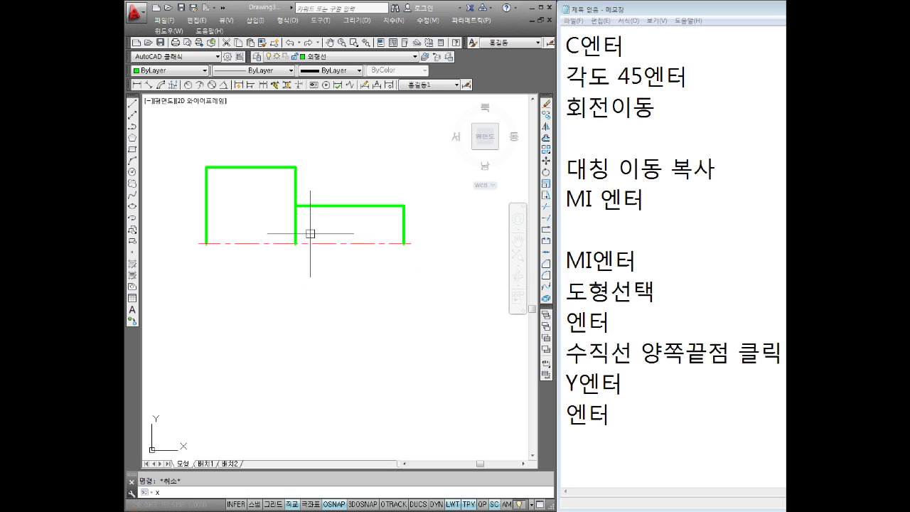
pyautogui.press('Return')
pyautogui.click(369, 196)
pyautogui.click(299, 219)
pyautogui.click(331, 212)
pyautogui.click(299, 227)
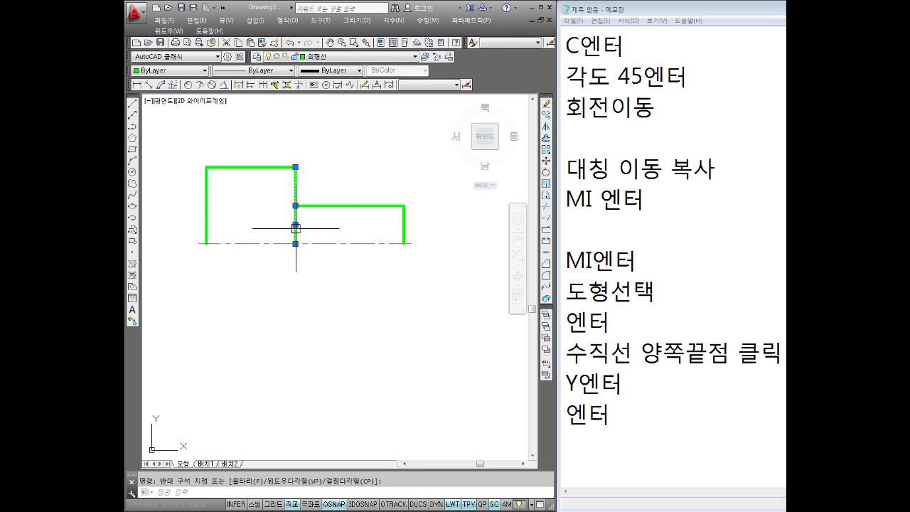
pyautogui.press('Escape')
# - Remove the leftover vertical line below the step and recentre the profile
pyautogui.write('r')
pyautogui.press('Return')
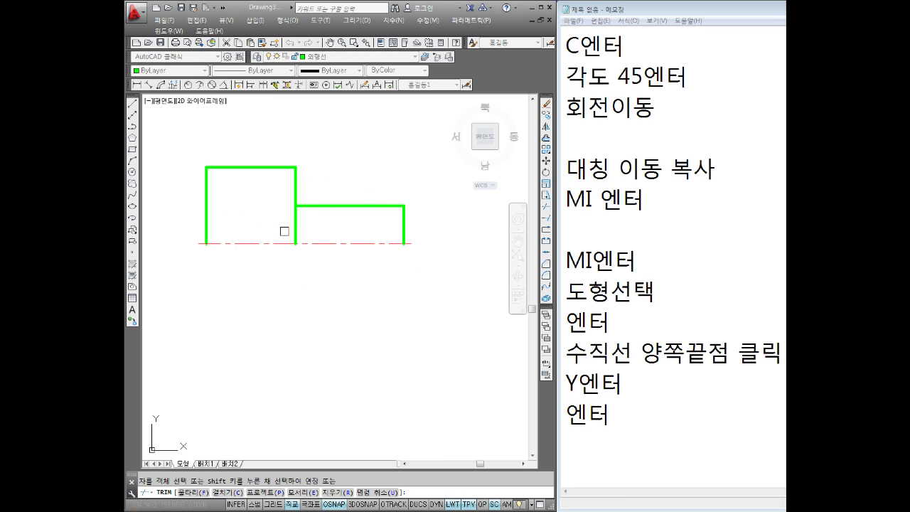
pyautogui.press('Return')
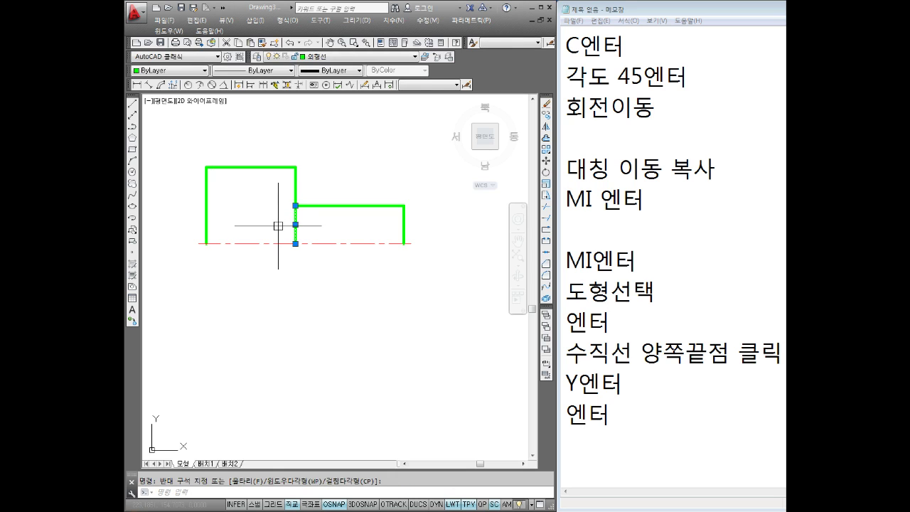
pyautogui.press('Escape')
pyautogui.moveTo(284, 228); pyautogui.dragTo(299, 239, button='middle')
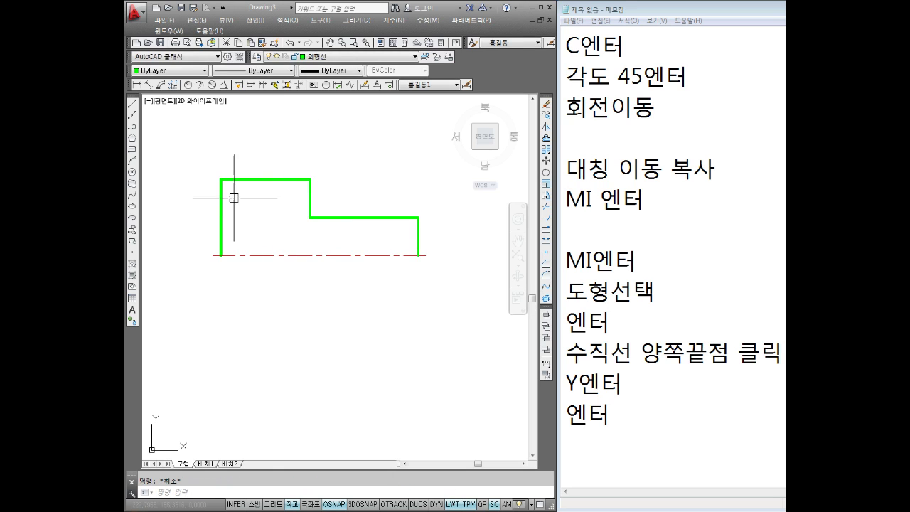
pyautogui.moveTo(234, 197); pyautogui.dragTo(247, 212, button='middle')
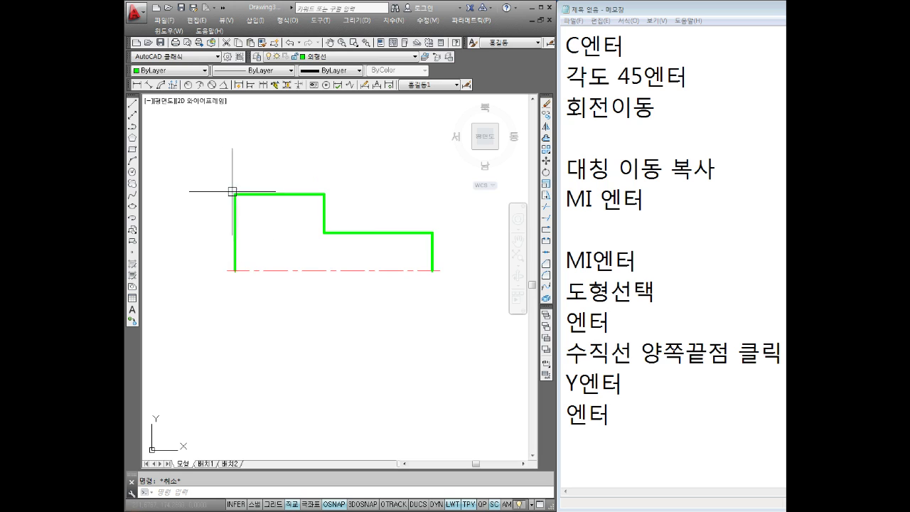
pyautogui.moveTo(413, 320); pyautogui.dragTo(400, 330, button='middle')
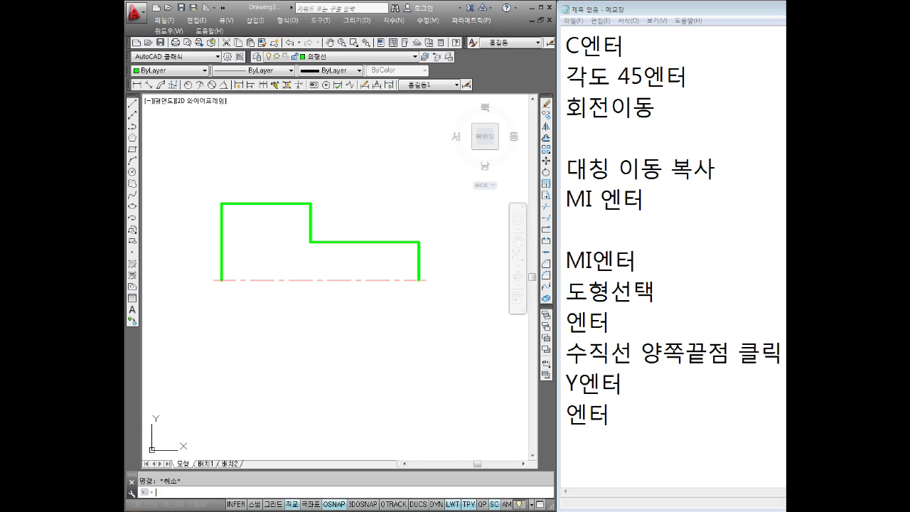
# - Chamfer the right-end and top-left outer corners with distances of 2
pyautogui.write('CHa')
pyautogui.press('Return')
pyautogui.write('d')
pyautogui.press('Return')
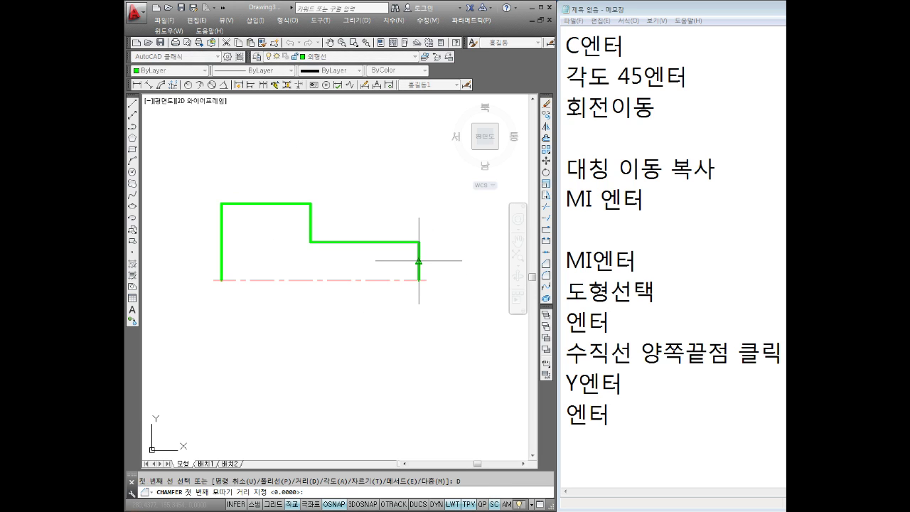
pyautogui.write('2')
pyautogui.press('Return')
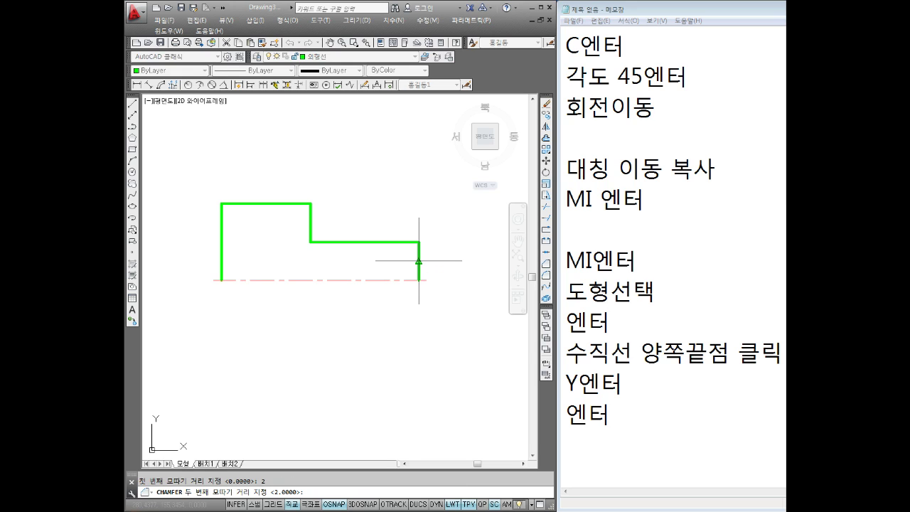
pyautogui.press('Return')
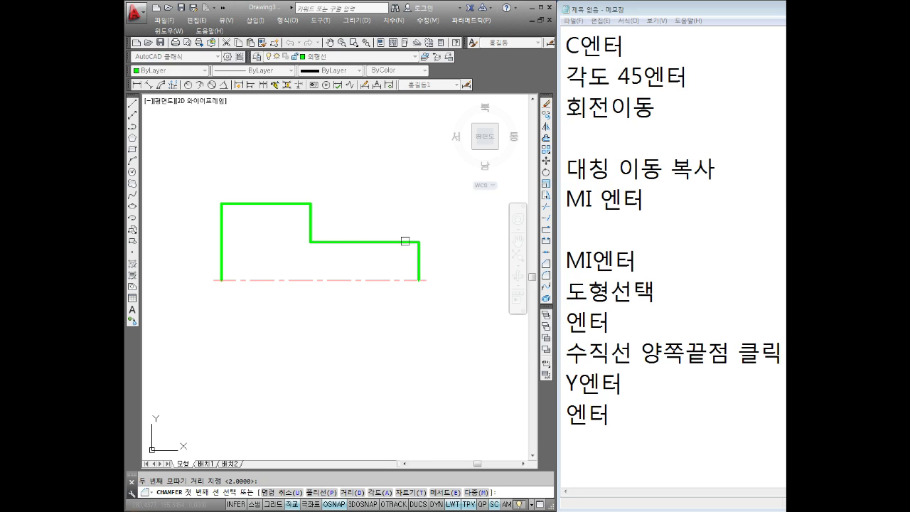
pyautogui.click(408, 241)
pyautogui.click(419, 251)
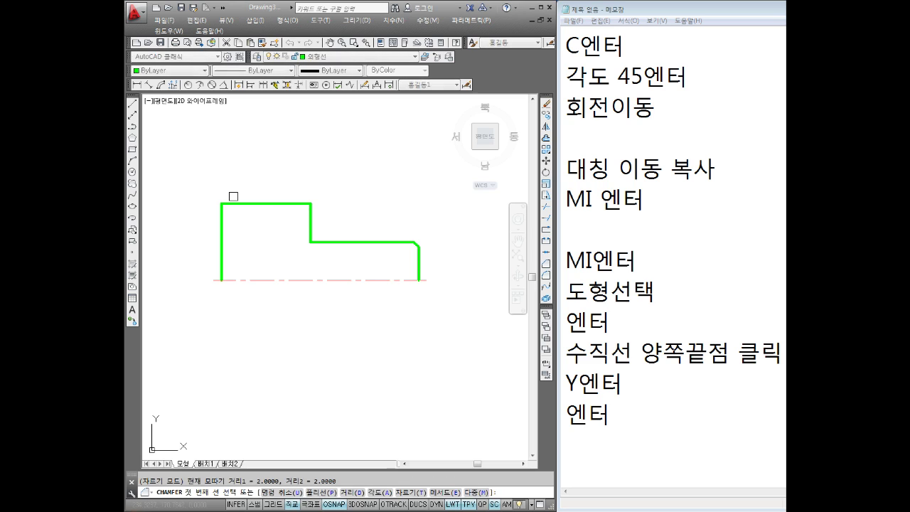
pyautogui.click(220, 215)
pyautogui.press('Escape')
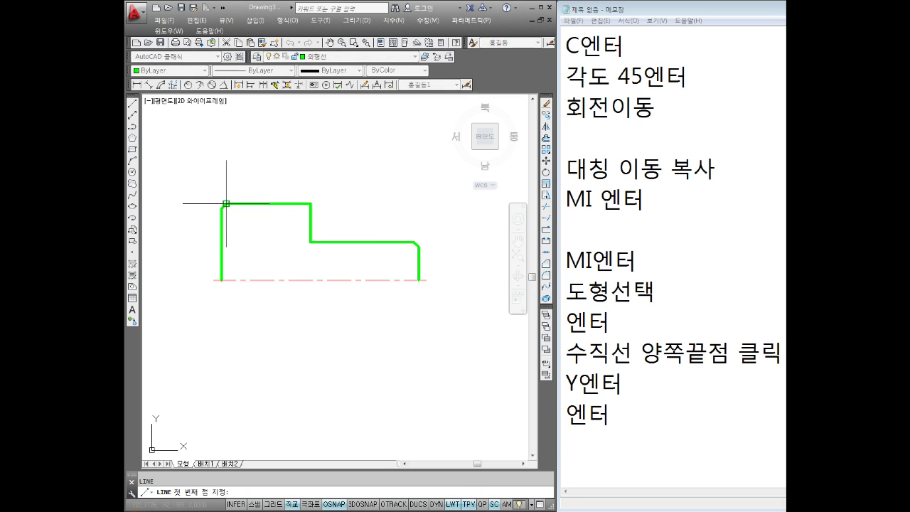
# - Draw the left end line from the chamfer corner down to the centre line, then trim overhangs
pyautogui.press('Return')
pyautogui.click(230, 279)
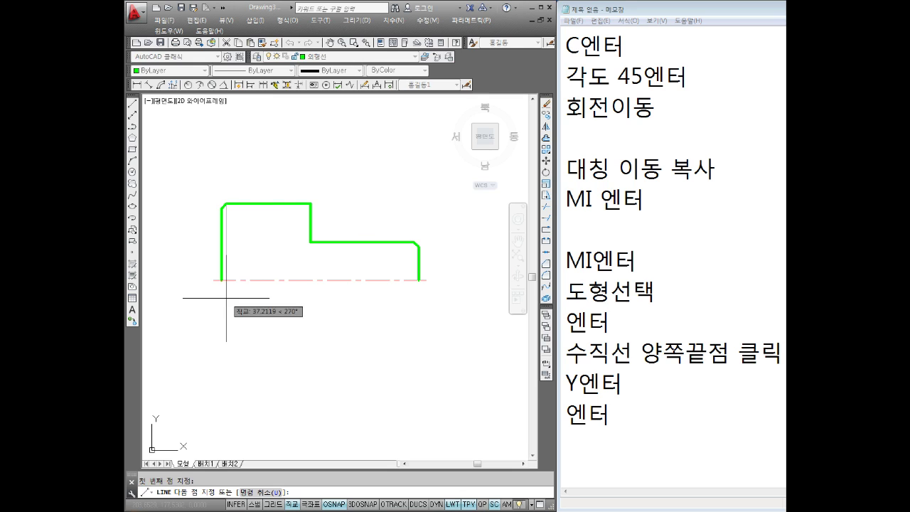
pyautogui.click(226, 299)
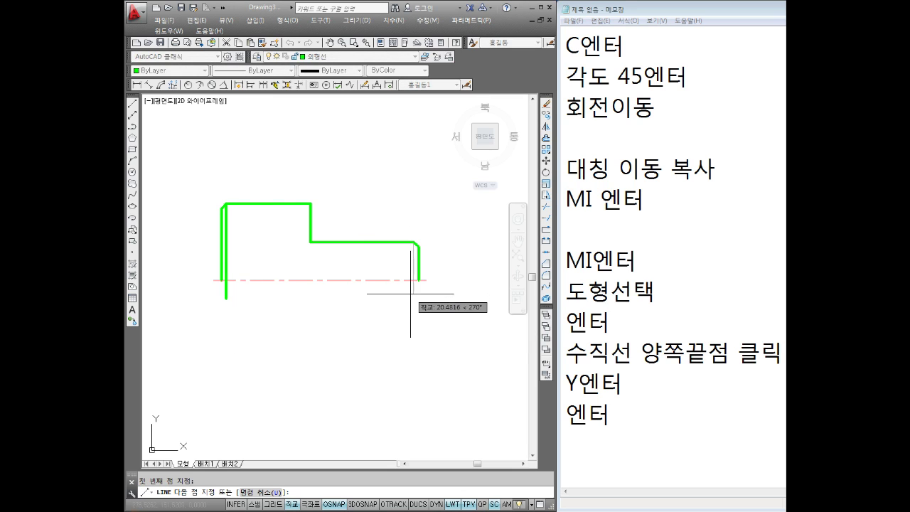
pyautogui.press('Escape')
pyautogui.write('TR')
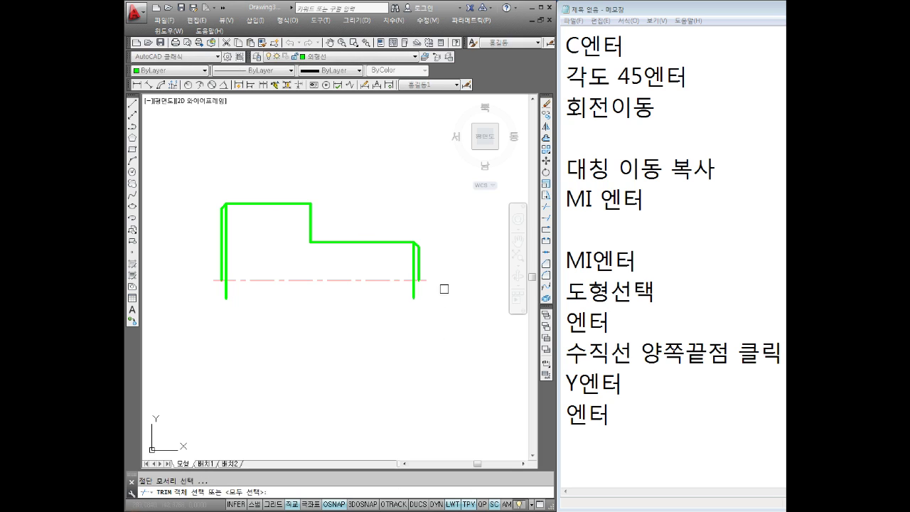
pyautogui.press('Return')
pyautogui.press('Escape')
pyautogui.scroll(2, 368, 263)
pyautogui.moveTo(393, 263); pyautogui.dragTo(314, 223, button='middle')
pyautogui.scroll(-2, 316, 227)
pyautogui.write('M')
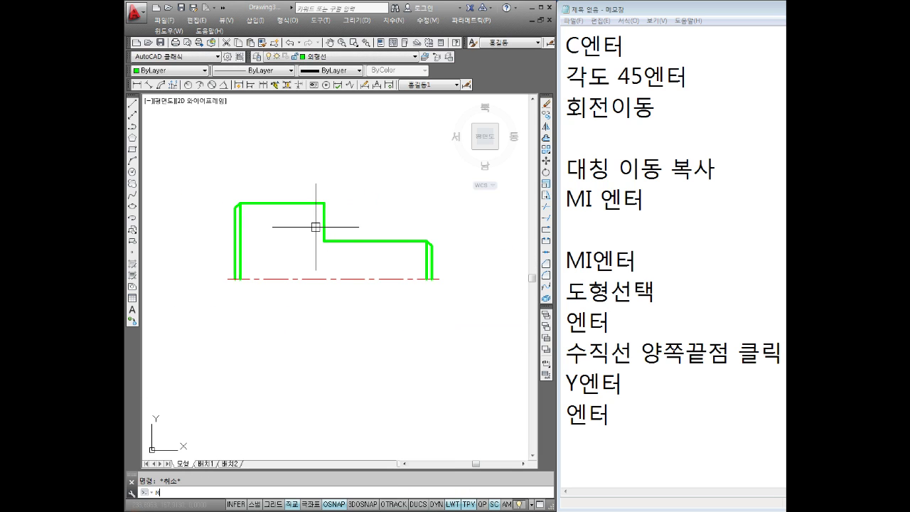
# - Mirror the window-selected half profile across the centre line's two endpoints, keeping the original
pyautogui.write('I')
pyautogui.press('Return')
pyautogui.moveTo(502, 221); pyautogui.dragTo(488, 242, button='middle')
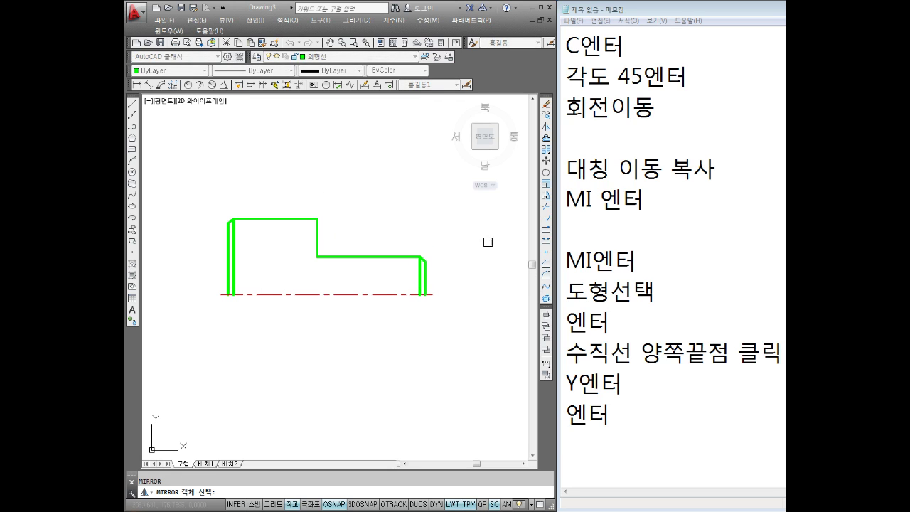
pyautogui.moveTo(267, 262); pyautogui.dragTo(266, 273, button='middle')
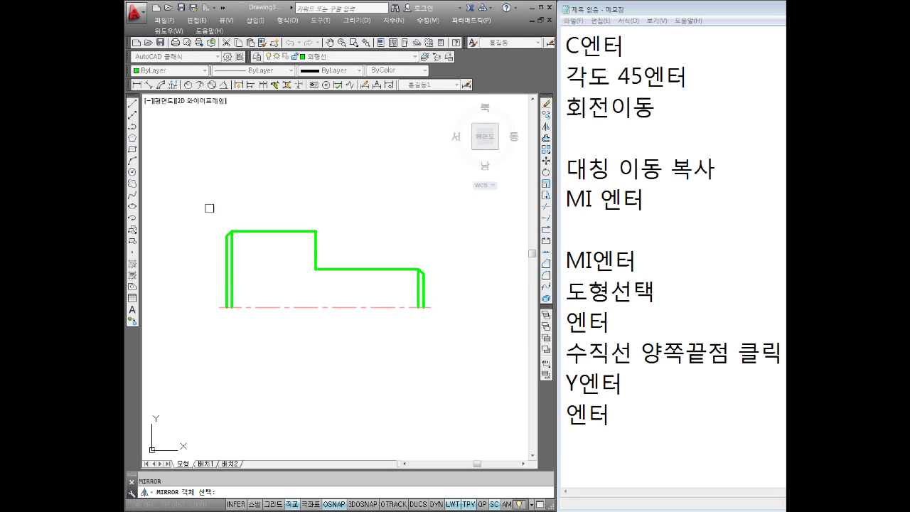
pyautogui.click(207, 203)
pyautogui.click(459, 283)
pyautogui.click(473, 265)
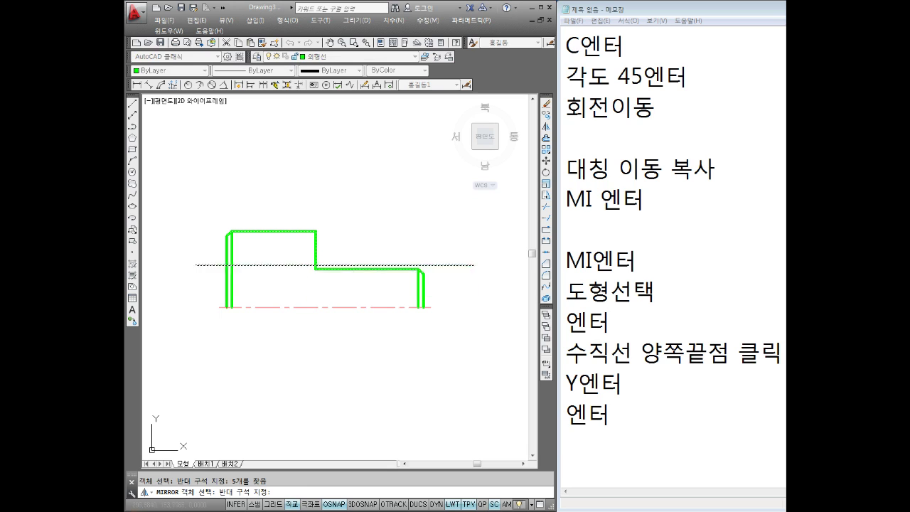
pyautogui.click(169, 278)
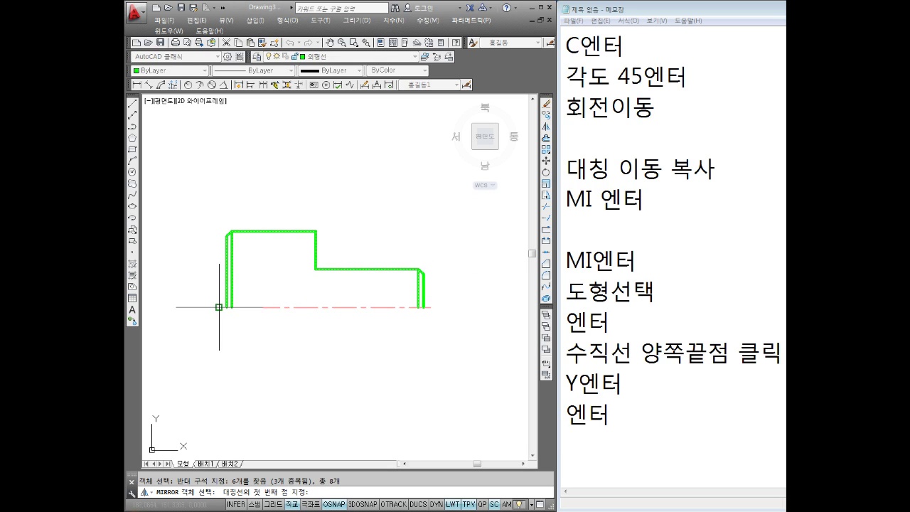
pyautogui.click(219, 307)
pyautogui.click(433, 303)
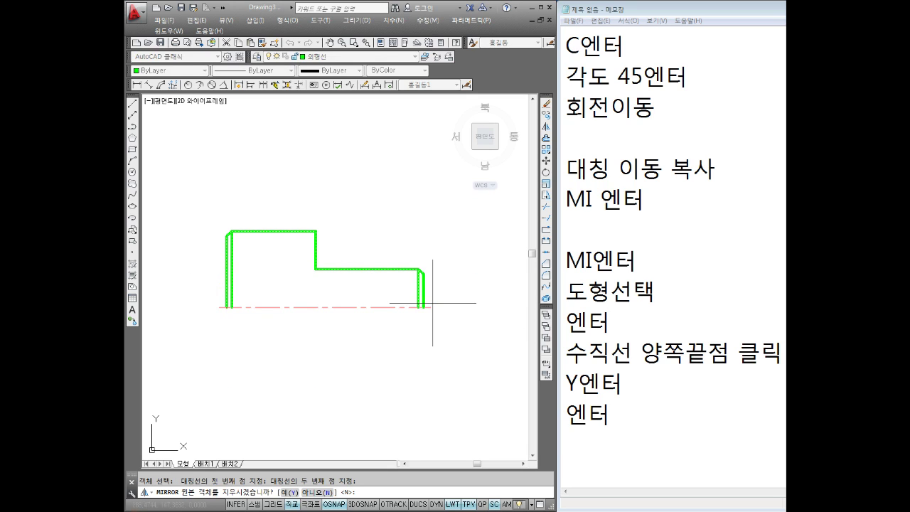
pyautogui.press('Return')
pyautogui.moveTo(355, 315); pyautogui.dragTo(372, 268, button='middle')
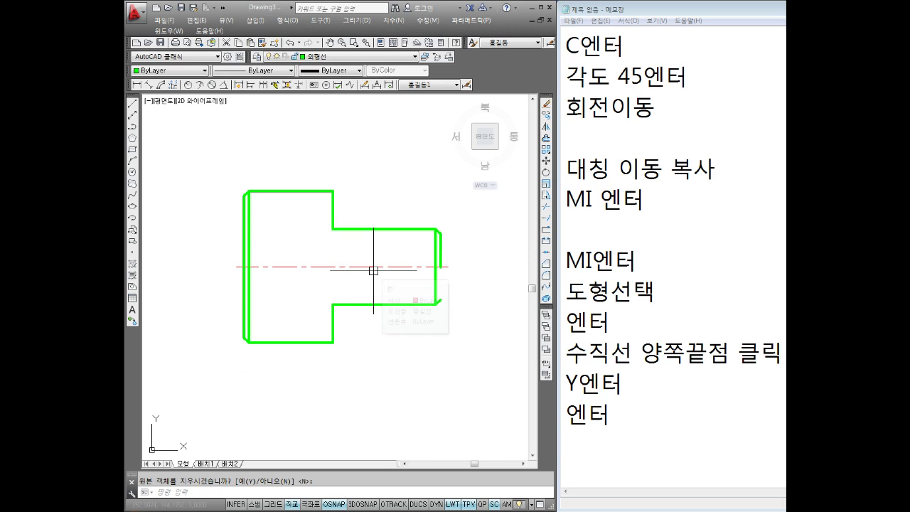
pyautogui.press('Escape')
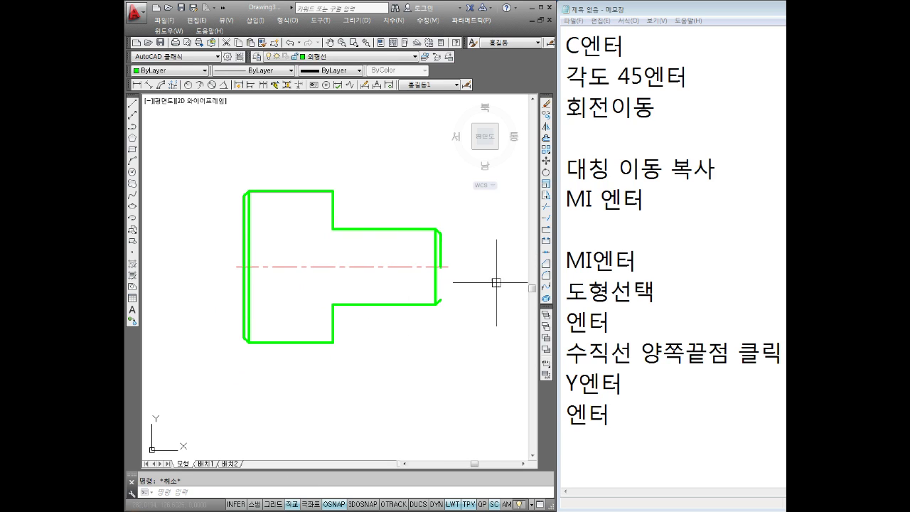
# - Stretch the right end's short vertical line down to the centre line
pyautogui.click(442, 265)
pyautogui.scroll(2, 444, 266)
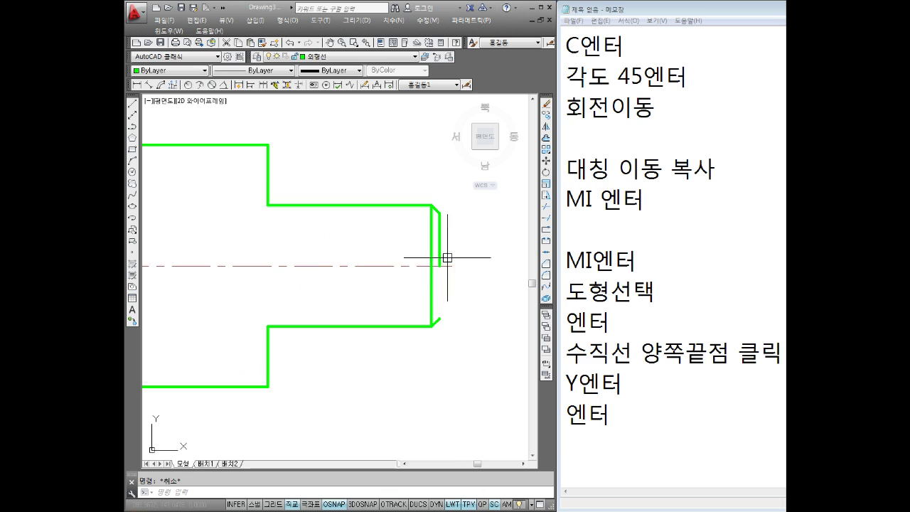
pyautogui.click(440, 266)
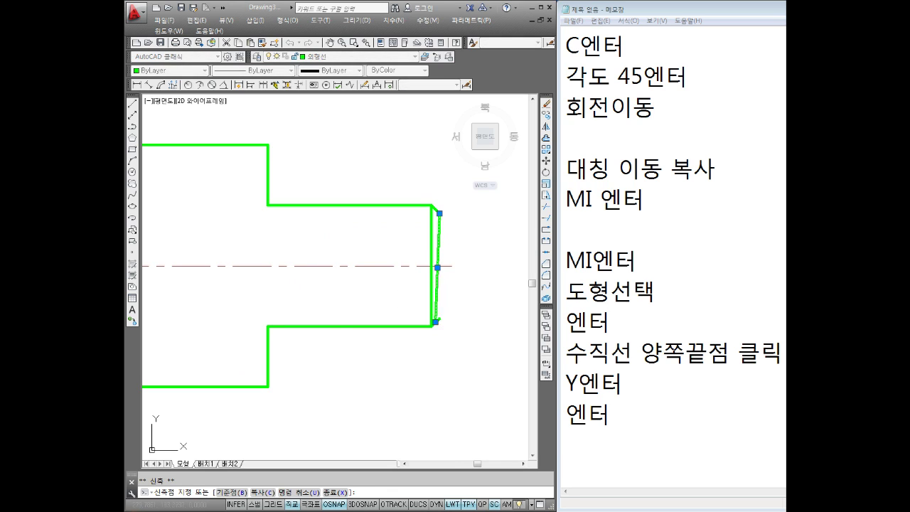
pyautogui.click(455, 309)
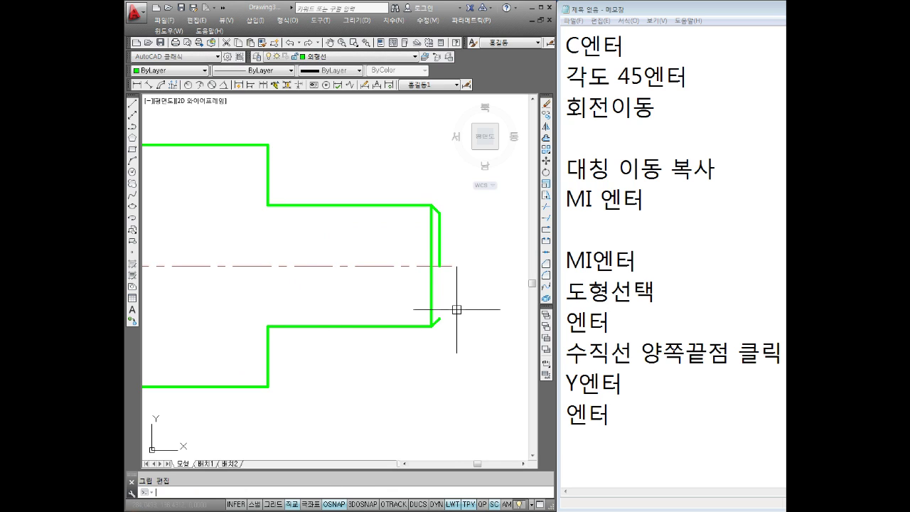
pyautogui.click(440, 265)
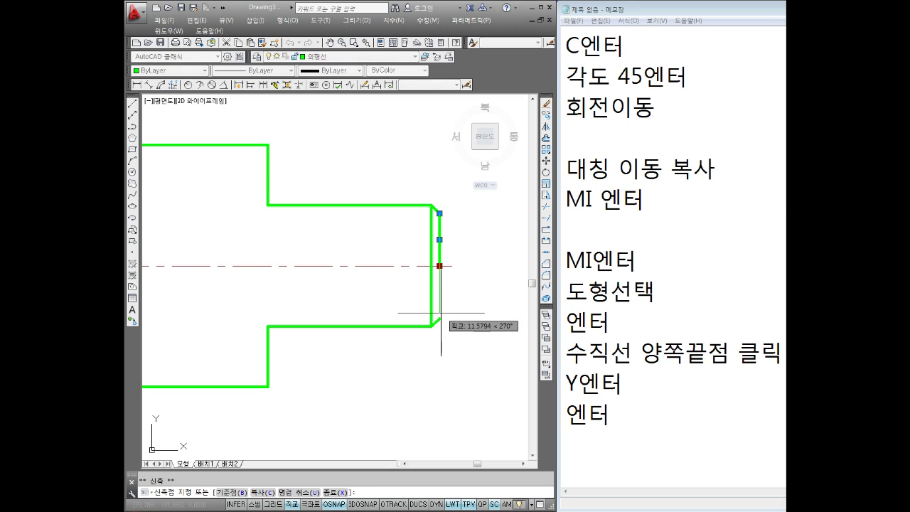
pyautogui.press('Escape')
pyautogui.scroll(-4, 490, 273)
pyautogui.moveTo(473, 268); pyautogui.dragTo(433, 258, button='middle')
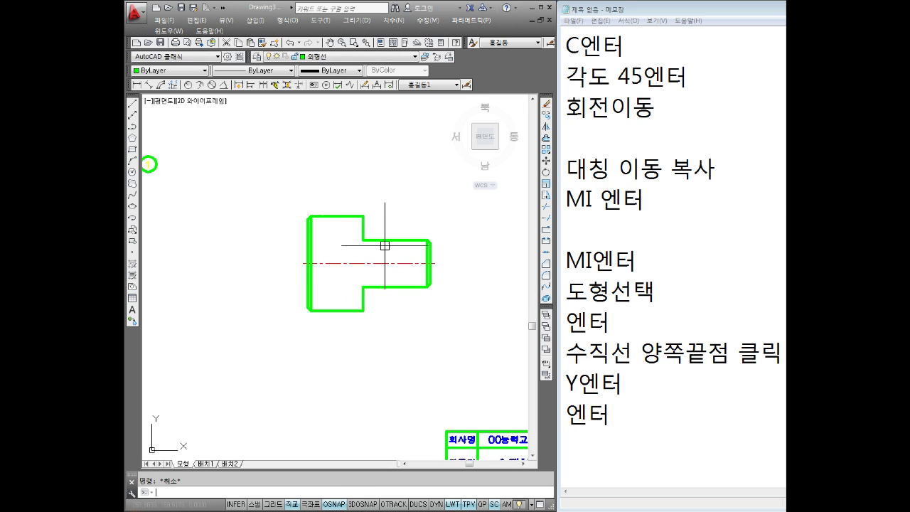
pyautogui.write('ㄴ')
# - Draw a vertical shoulder line at the step, from the small diameter's top edge to its bottom edge
pyautogui.press('Return')
pyautogui.click(363, 240)
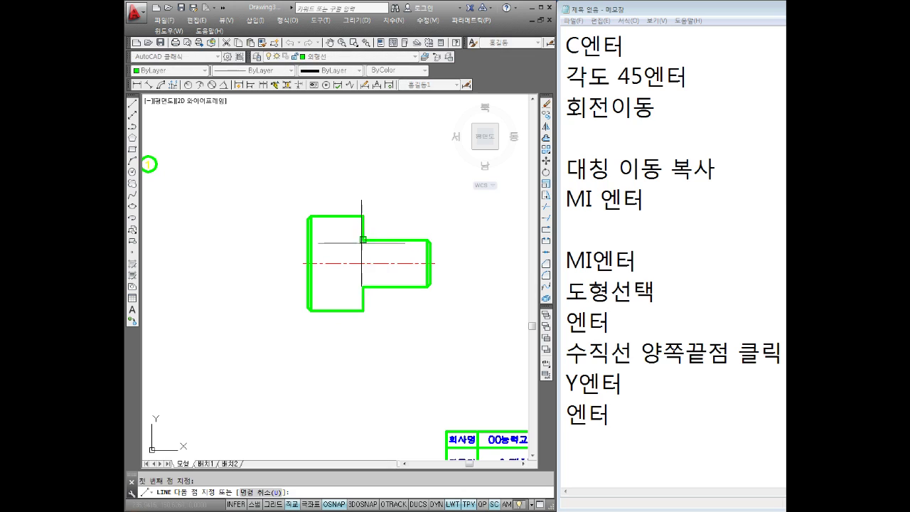
pyautogui.click(363, 287)
pyautogui.press('Escape')
pyautogui.press('Escape')
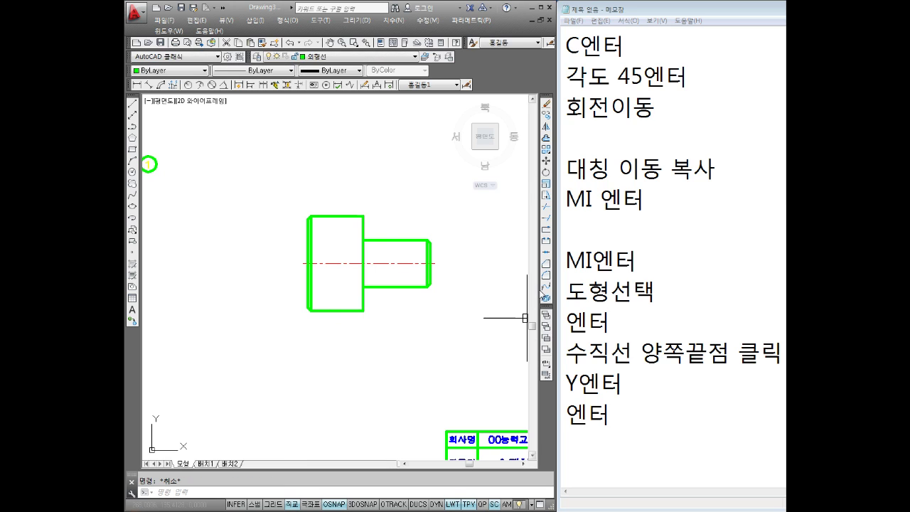